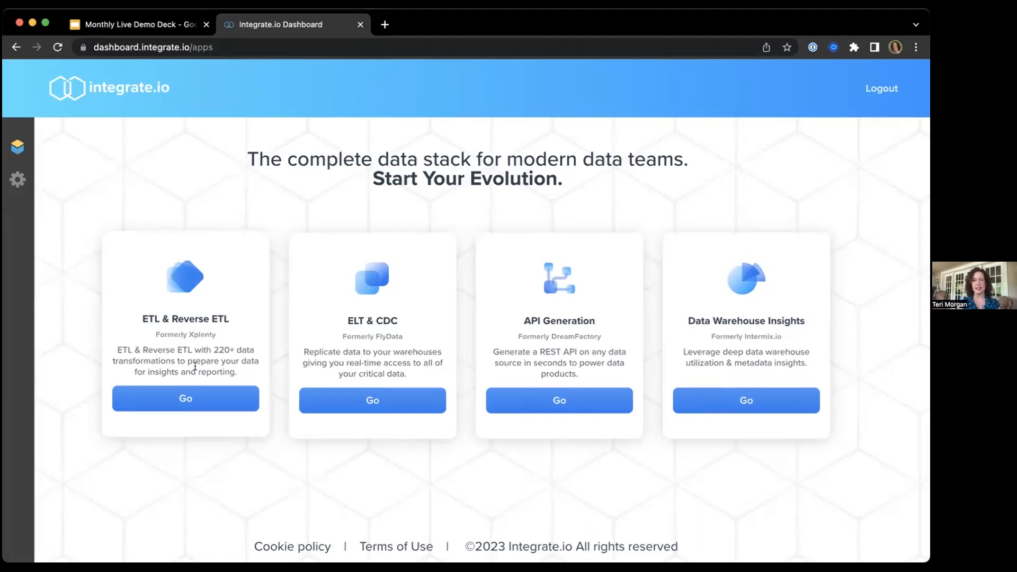
# Launch ETL & Reverse ETL, enter the account listed below Intro Account, and open its connections list
pyautogui.click(196, 399)
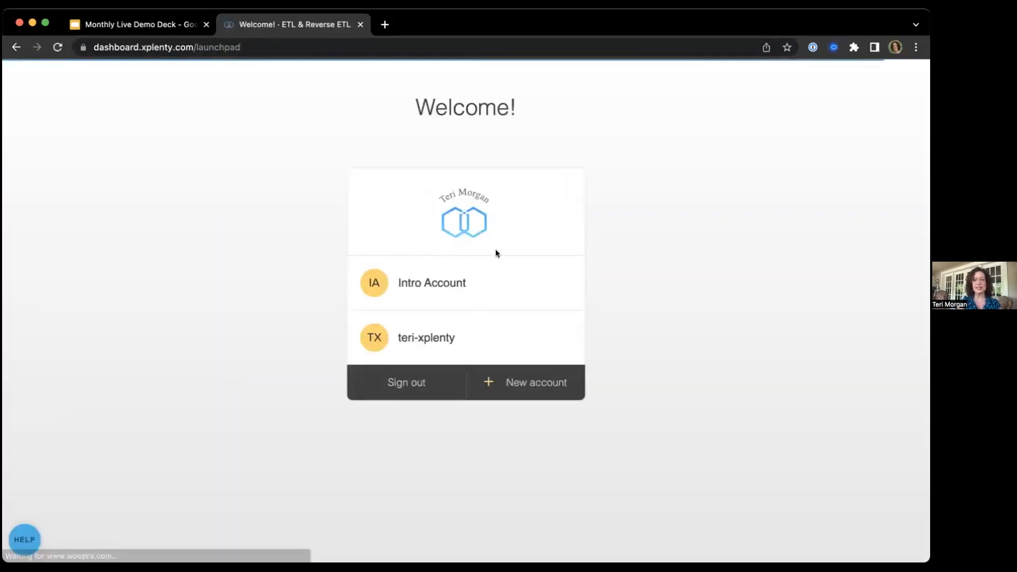
pyautogui.click(430, 337)
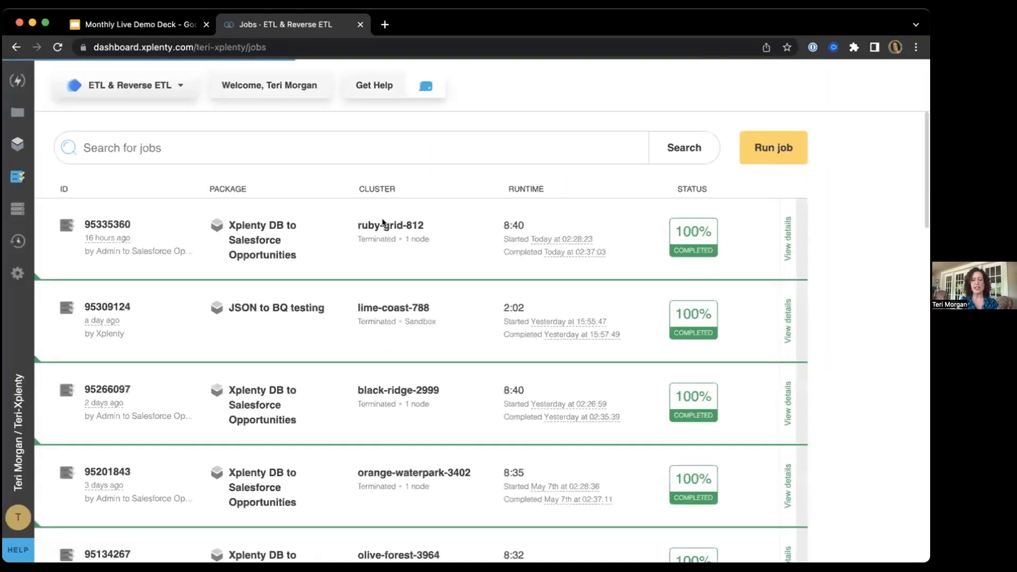
pyautogui.click(15, 81)
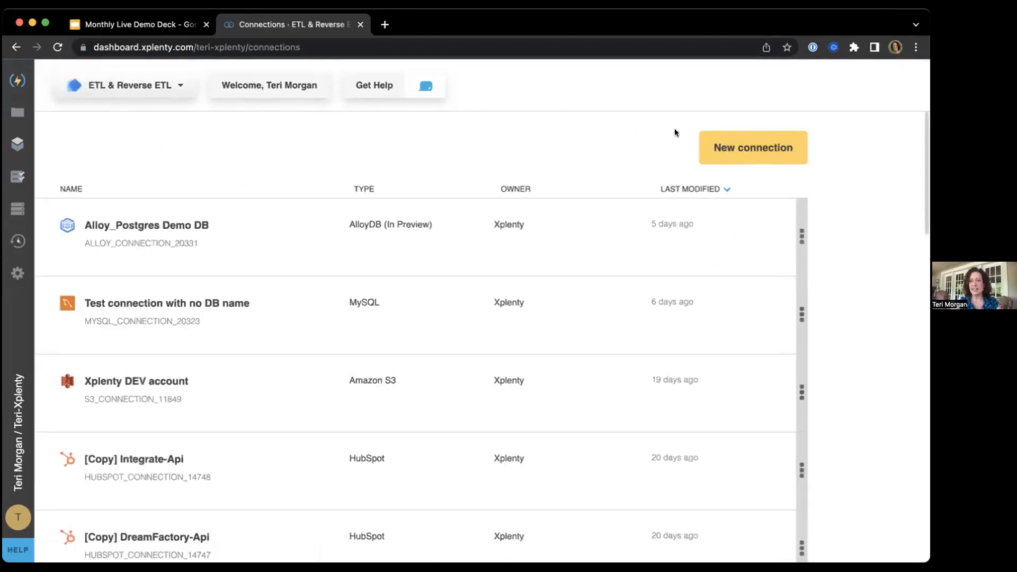
# Start a new connection and look over the full catalogue of available connector types
pyautogui.click(756, 143)
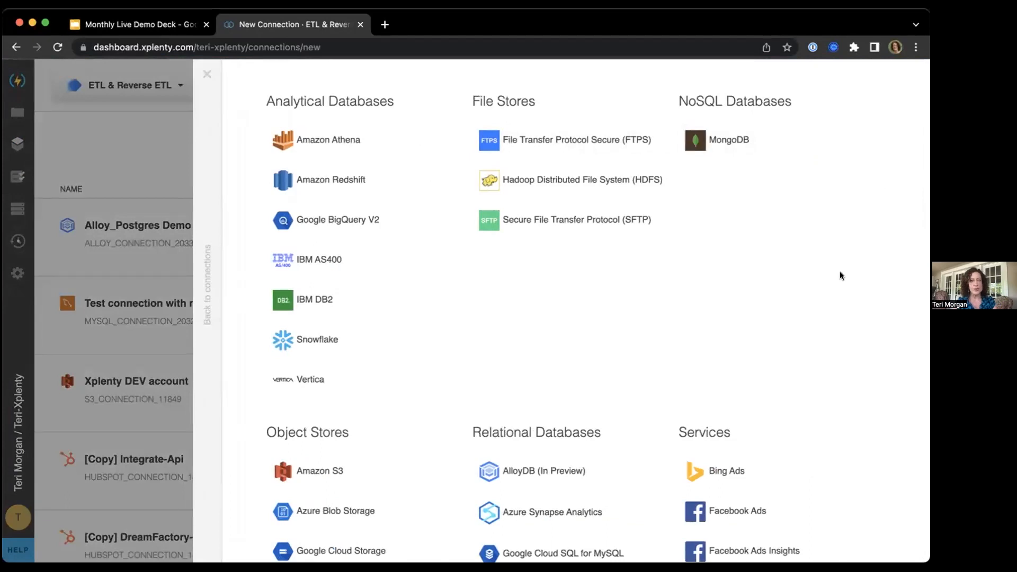
pyautogui.scroll(-6, 781, 279)
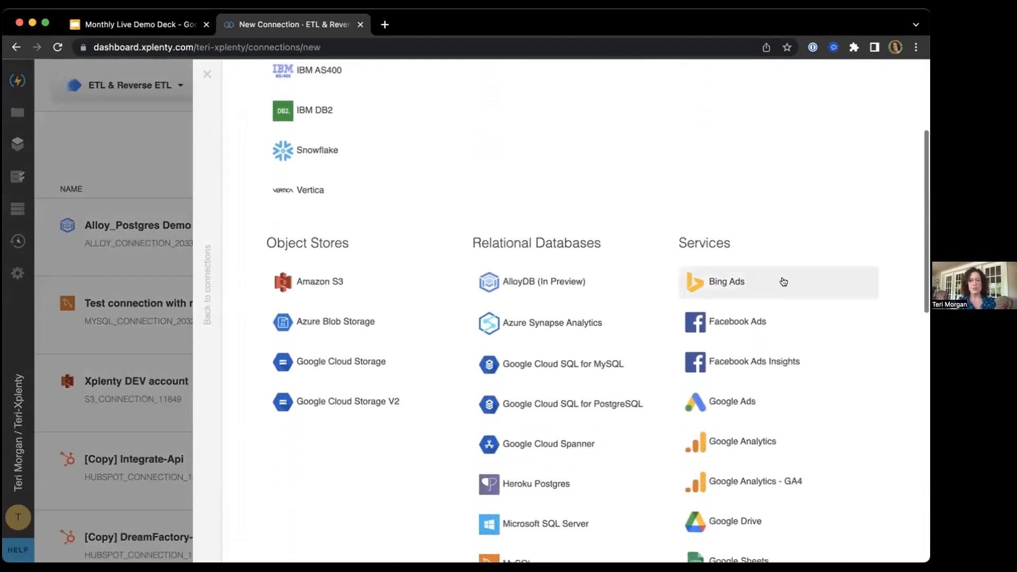
pyautogui.scroll(-5, 783, 281)
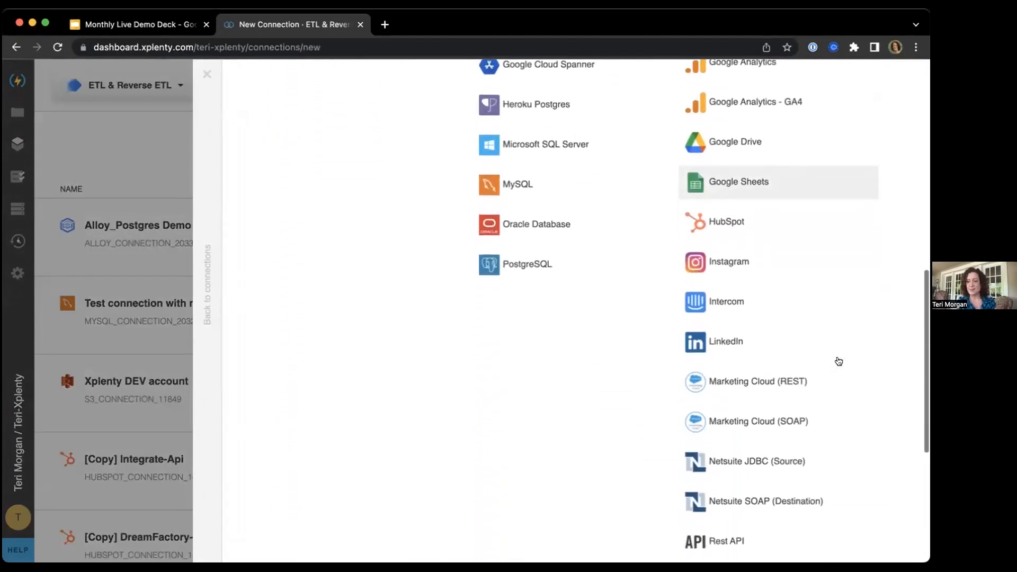
pyautogui.scroll(-4, 839, 358)
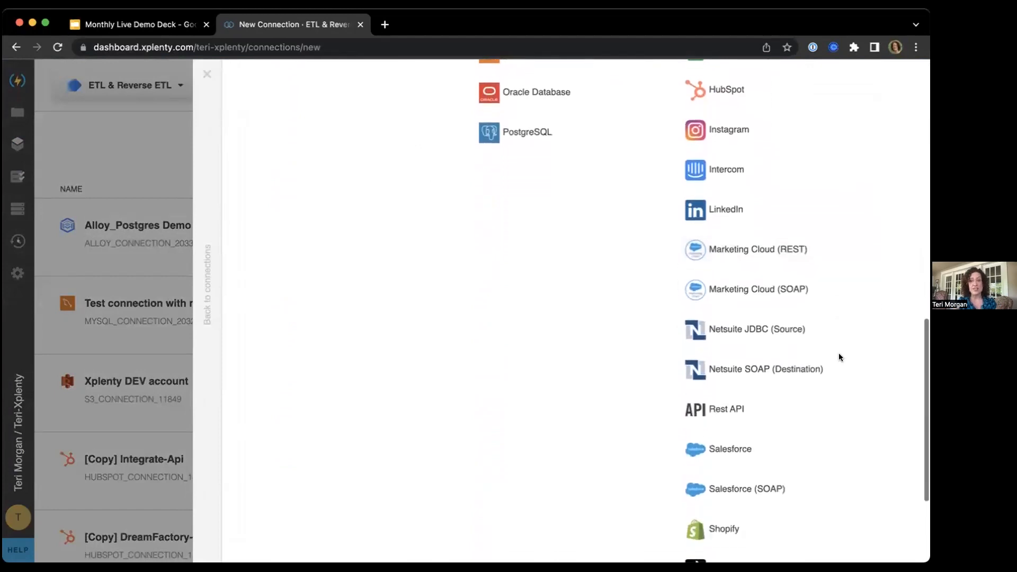
pyautogui.scroll(12, 839, 357)
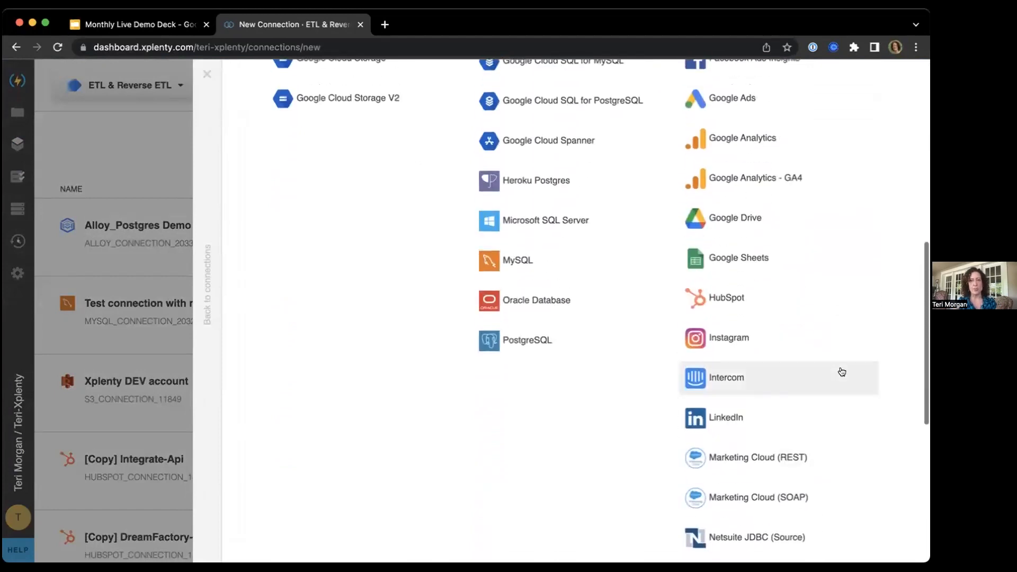
pyautogui.scroll(3, 653, 248)
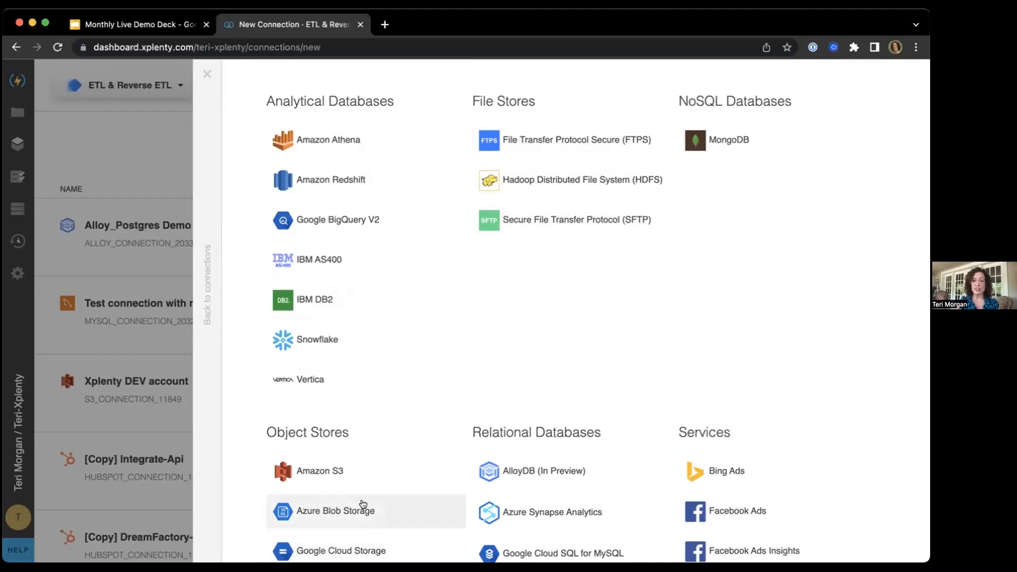
# Examine the analytical, file store, NoSQL, object store and relational database connectors in the new connection catalogue
pyautogui.scroll(-1, 360, 507)
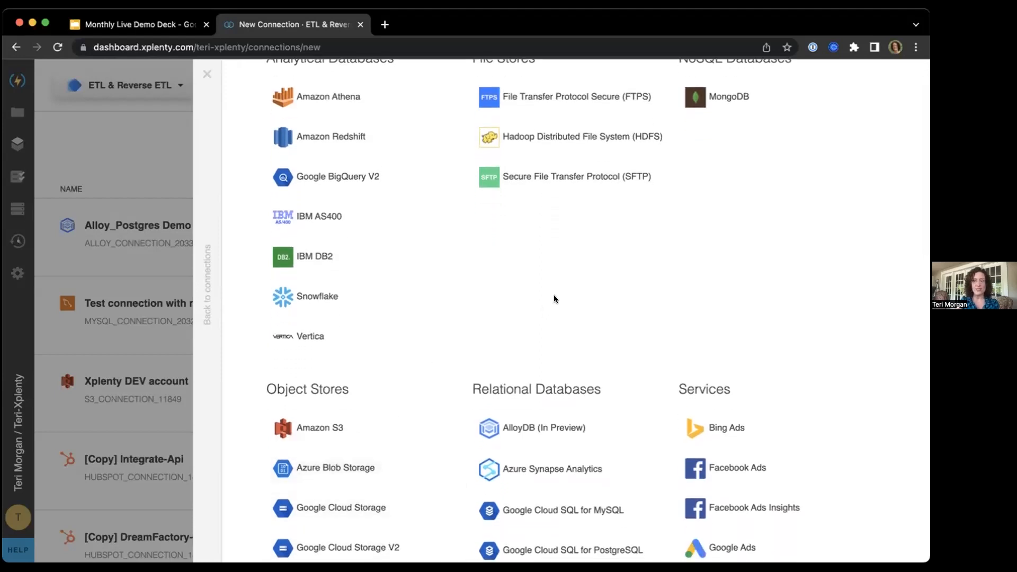
pyautogui.scroll(1, 755, 137)
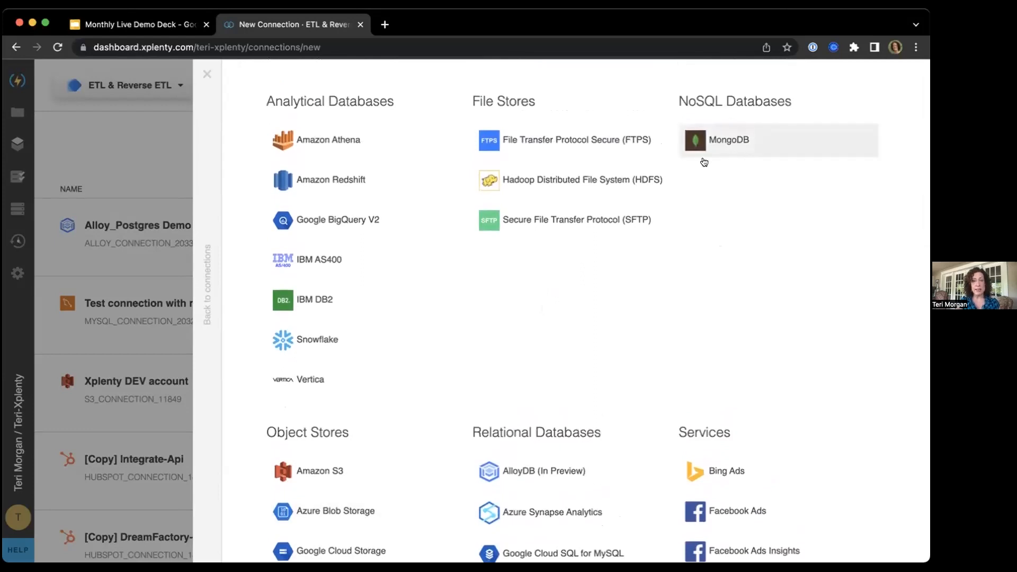
pyautogui.scroll(-4, 564, 304)
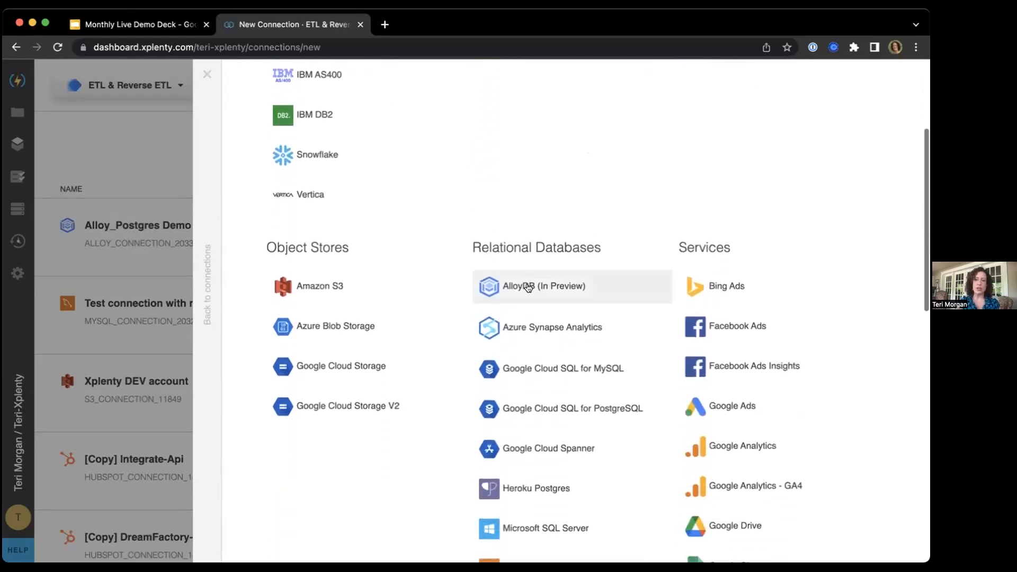
pyautogui.scroll(-3, 530, 373)
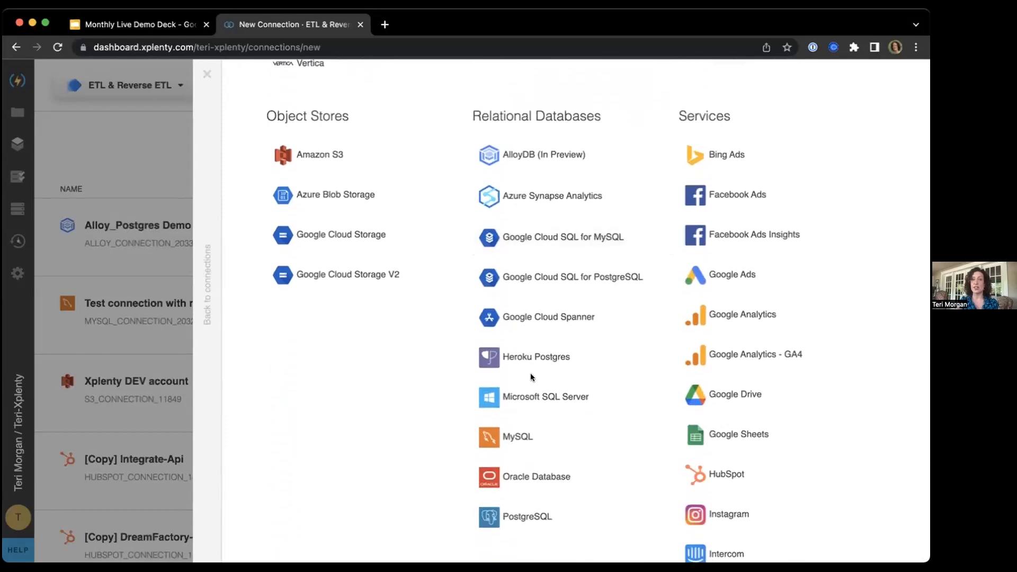
# Examine the Services connectors from Bing Ads through YouTube, including the Rest API connector
pyautogui.scroll(1, 530, 373)
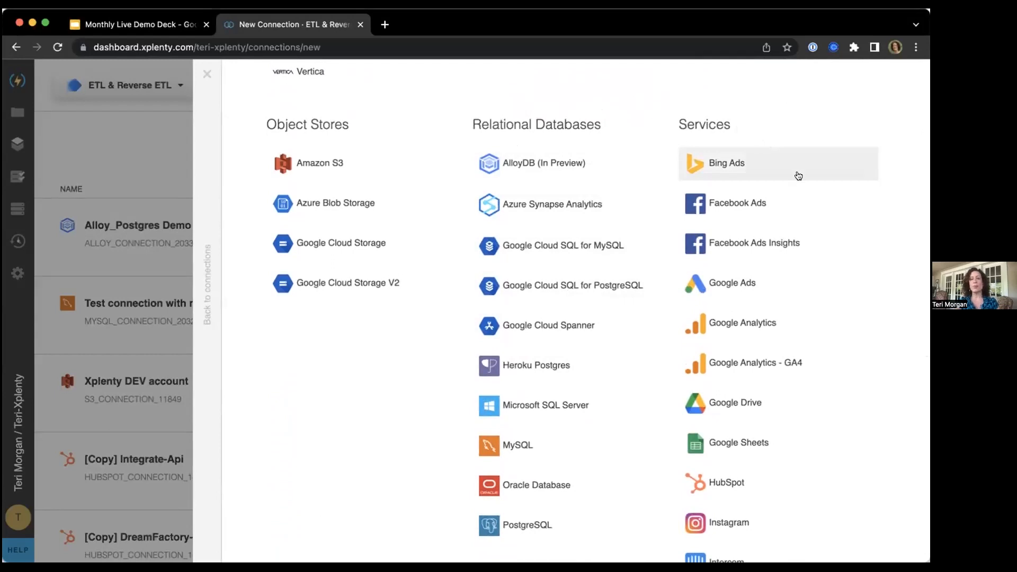
pyautogui.scroll(-1, 797, 173)
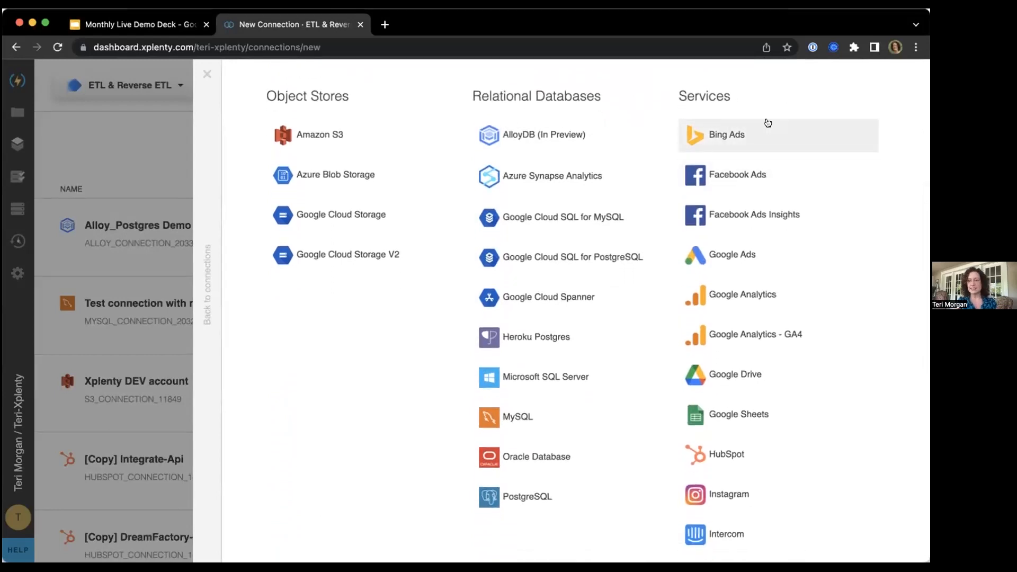
pyautogui.scroll(-5, 771, 137)
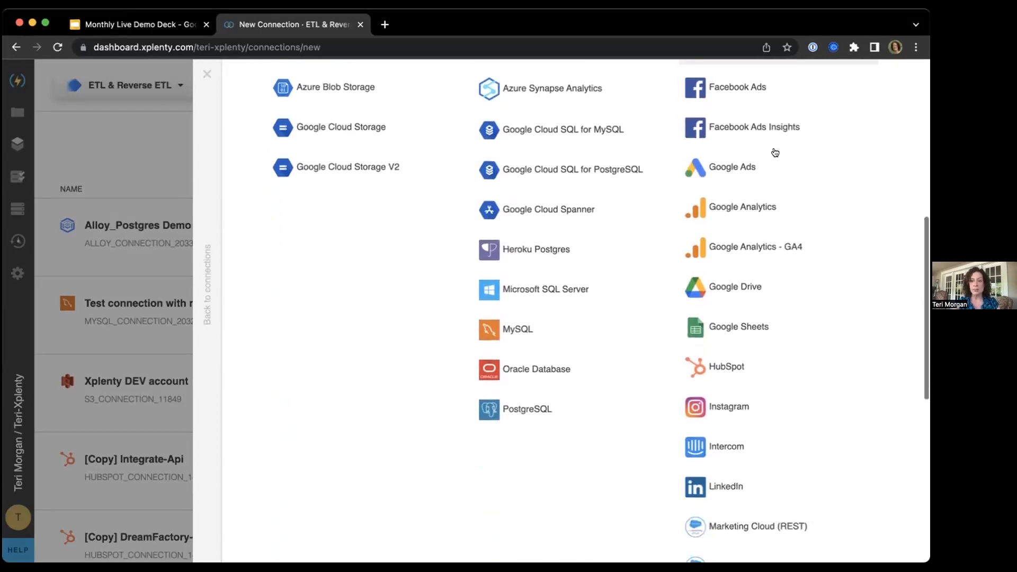
pyautogui.scroll(-3, 768, 406)
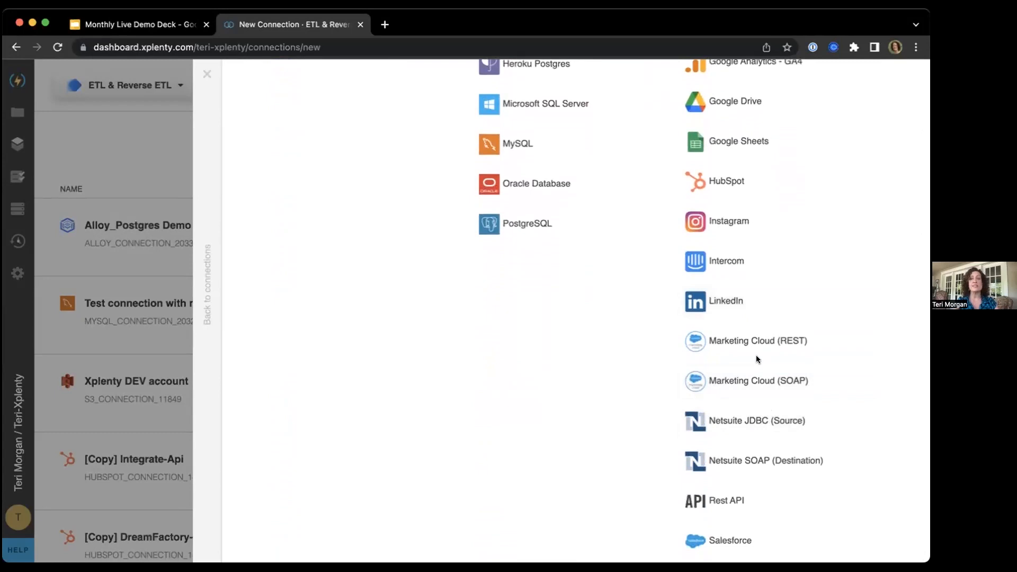
pyautogui.scroll(-6, 751, 430)
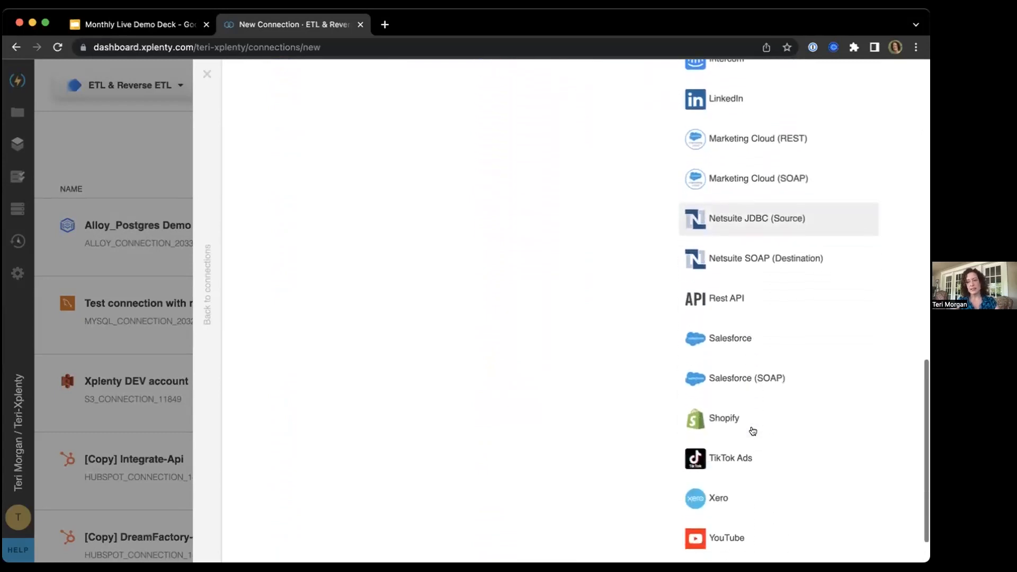
pyautogui.scroll(-2, 753, 430)
pyautogui.scroll(4, 753, 430)
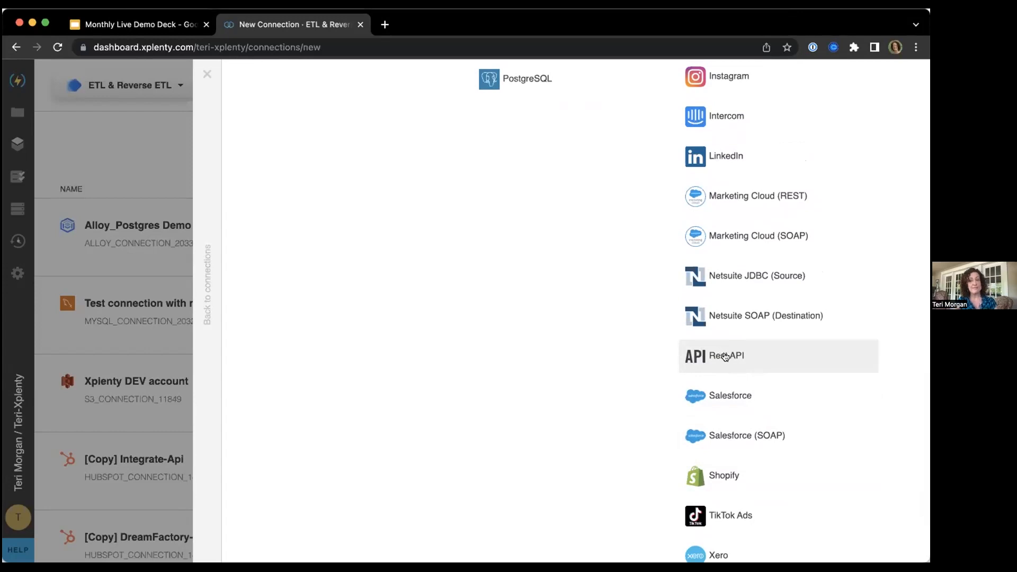
# Close the connector catalogue without choosing a type and look over the existing connections
pyautogui.scroll(12, 628, 317)
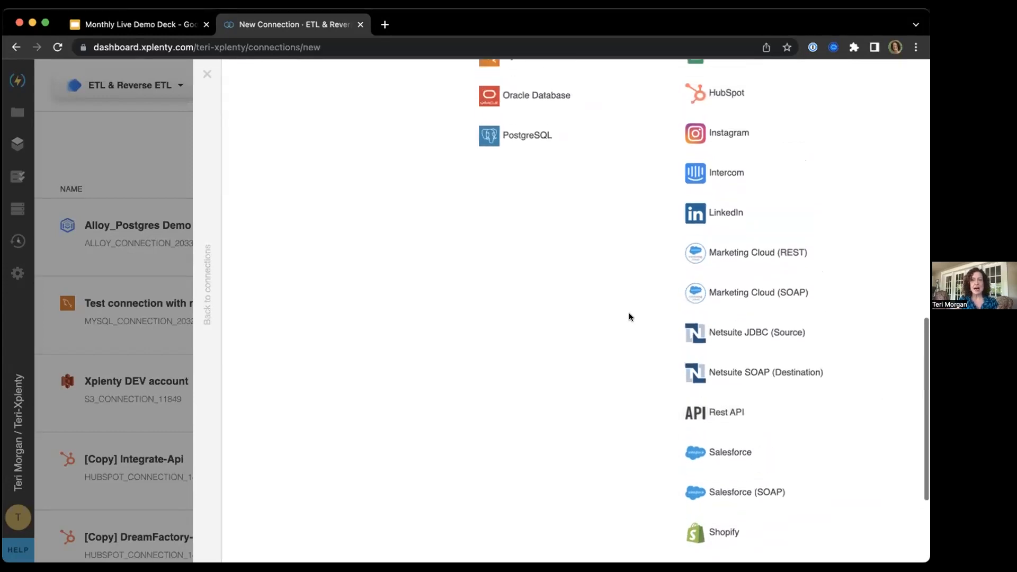
pyautogui.scroll(4, 629, 318)
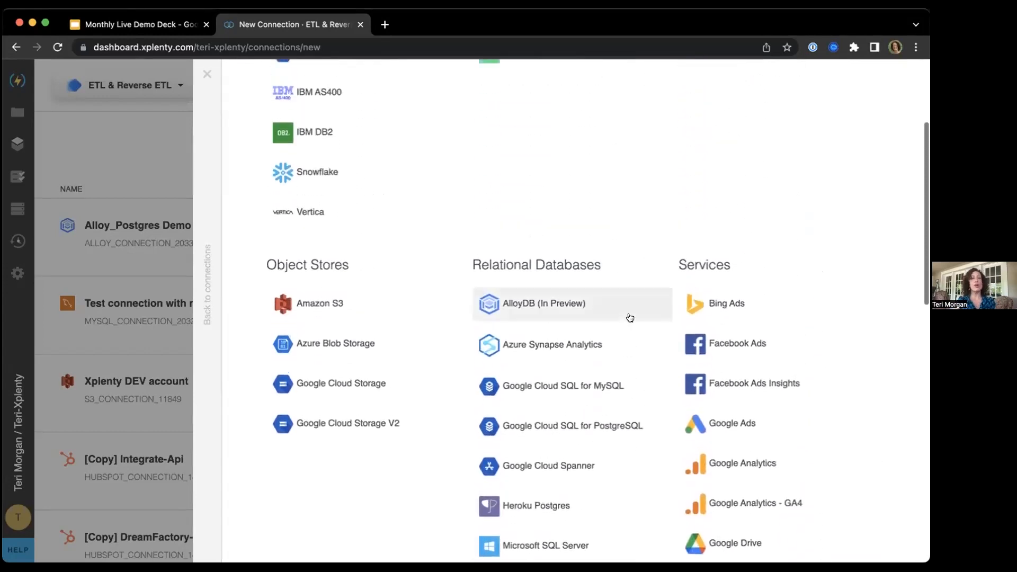
pyautogui.scroll(4, 611, 218)
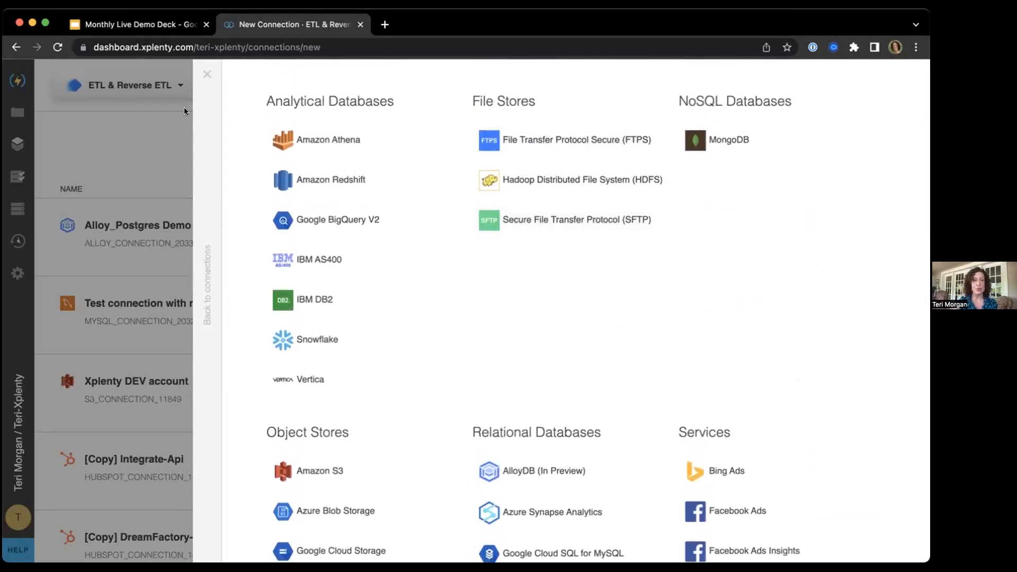
pyautogui.click(206, 74)
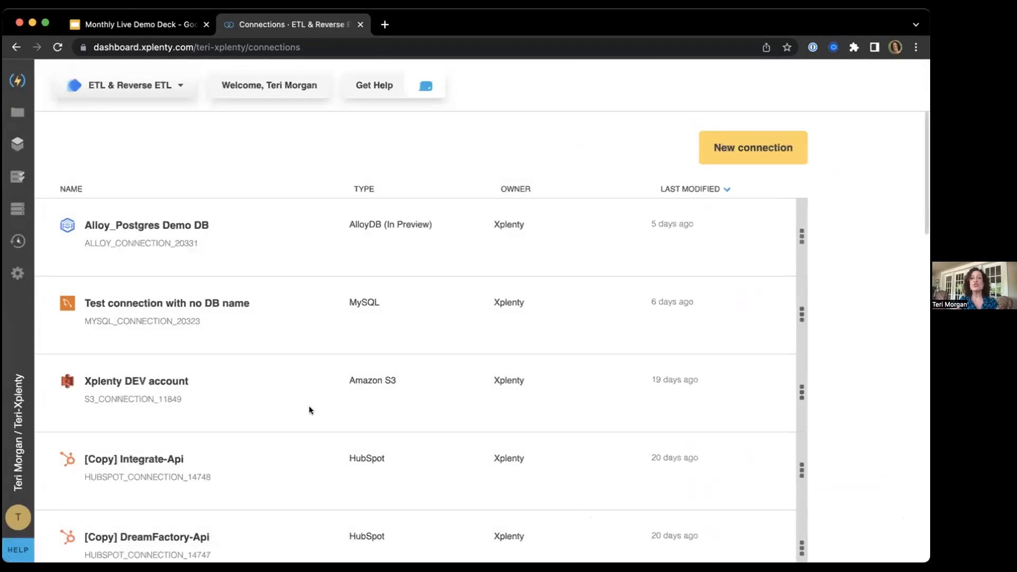
pyautogui.scroll(-3, 309, 405)
pyautogui.scroll(3, 309, 405)
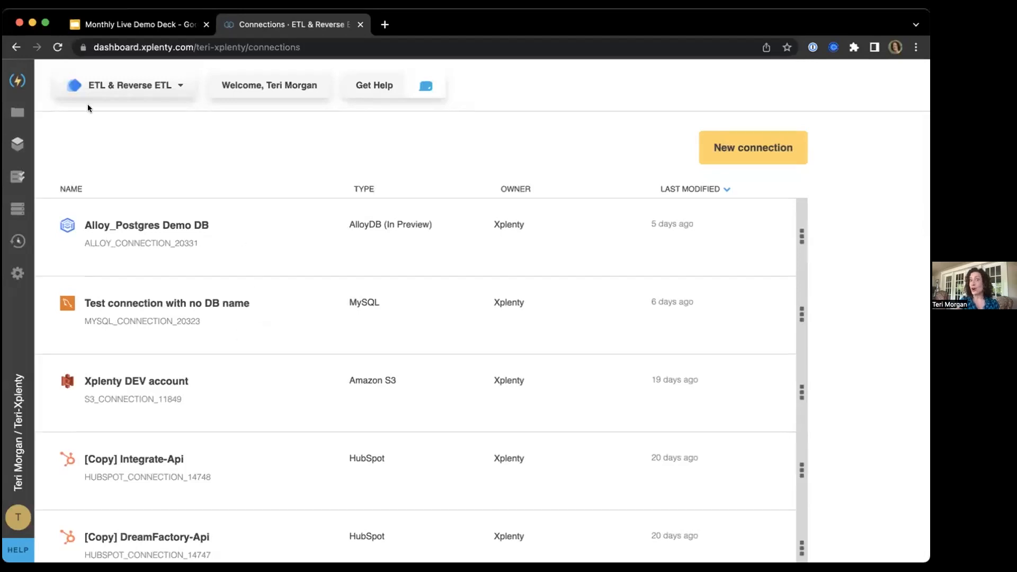
# Start a new package named Demo and check the available package types, keeping Dataflow
pyautogui.click(13, 145)
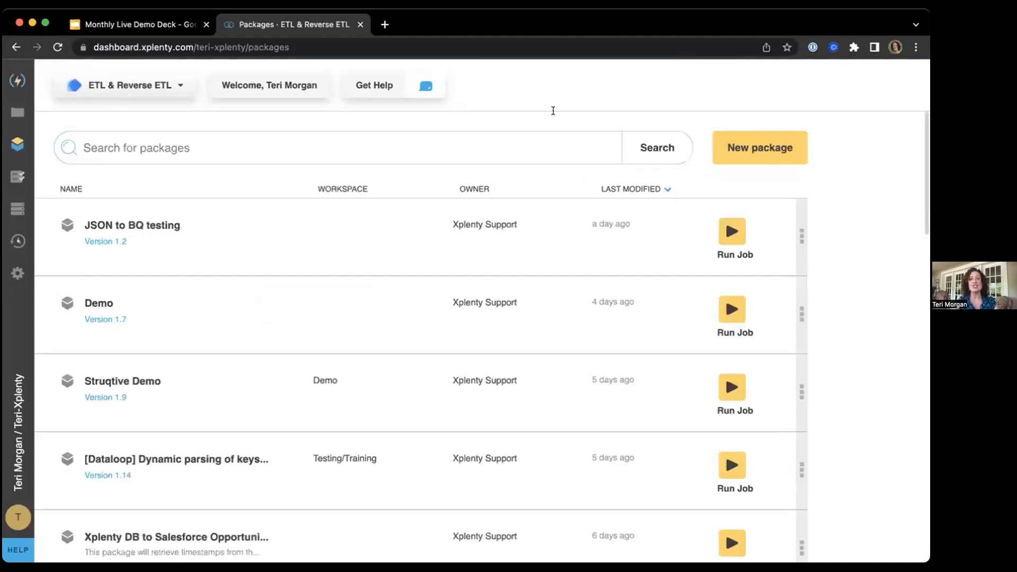
pyautogui.click(764, 145)
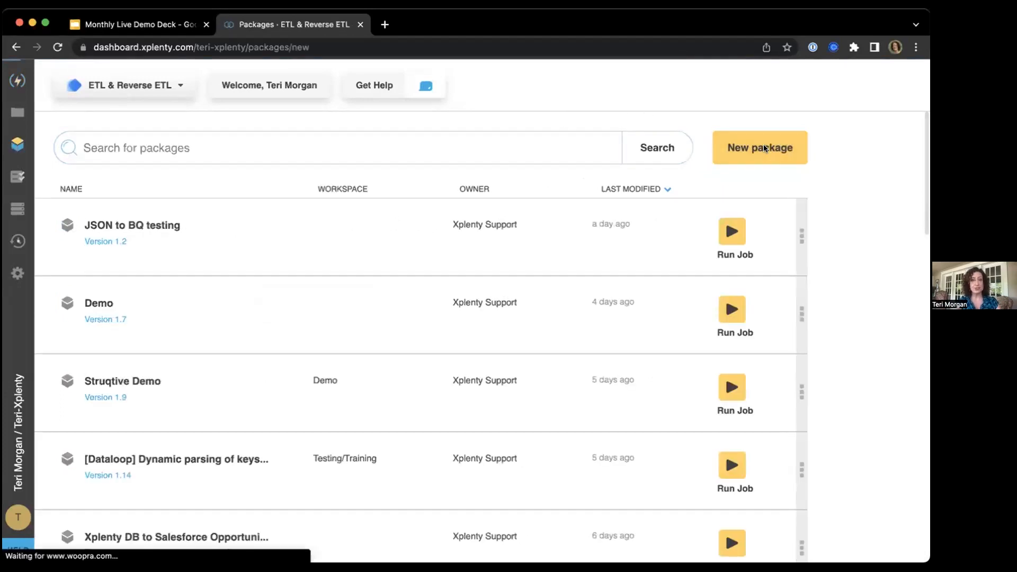
pyautogui.click(603, 117)
pyautogui.write('Demo')
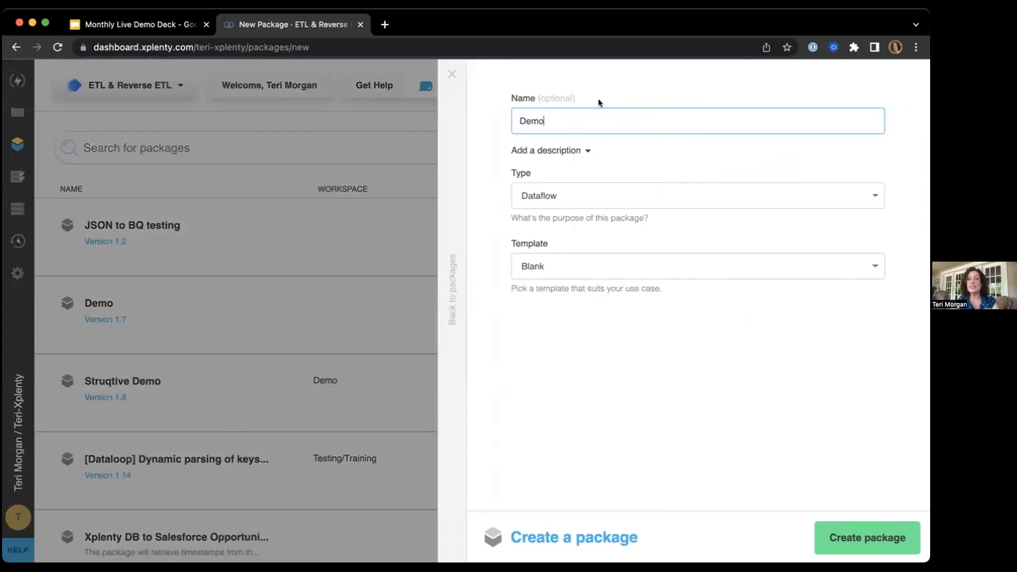
pyautogui.click(547, 197)
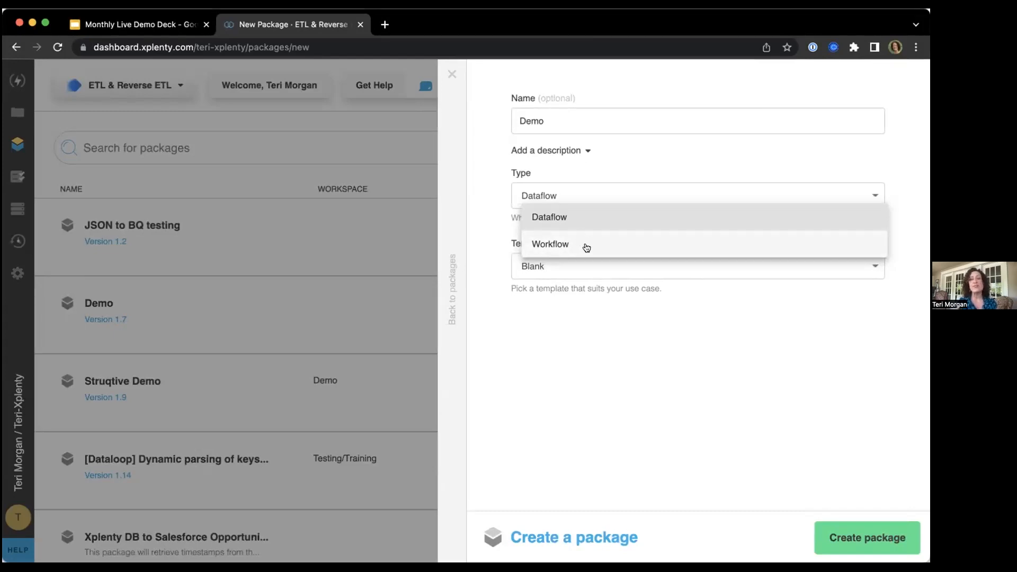
pyautogui.click(596, 316)
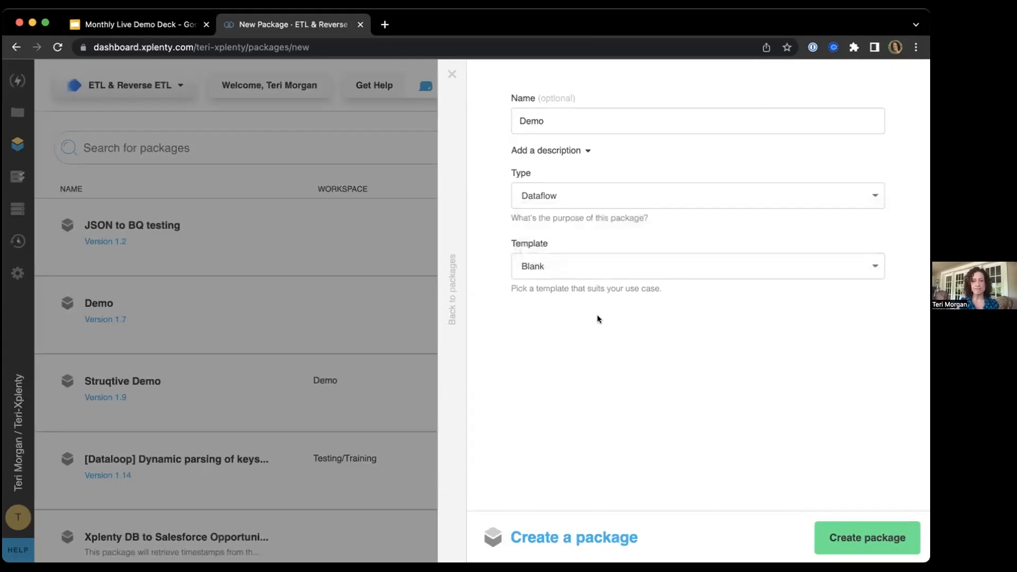
# Examine the available package templates from AdRoll through Hubspot, Intercom, Jira and LinkedIn Ads, keeping Blank
pyautogui.click(774, 265)
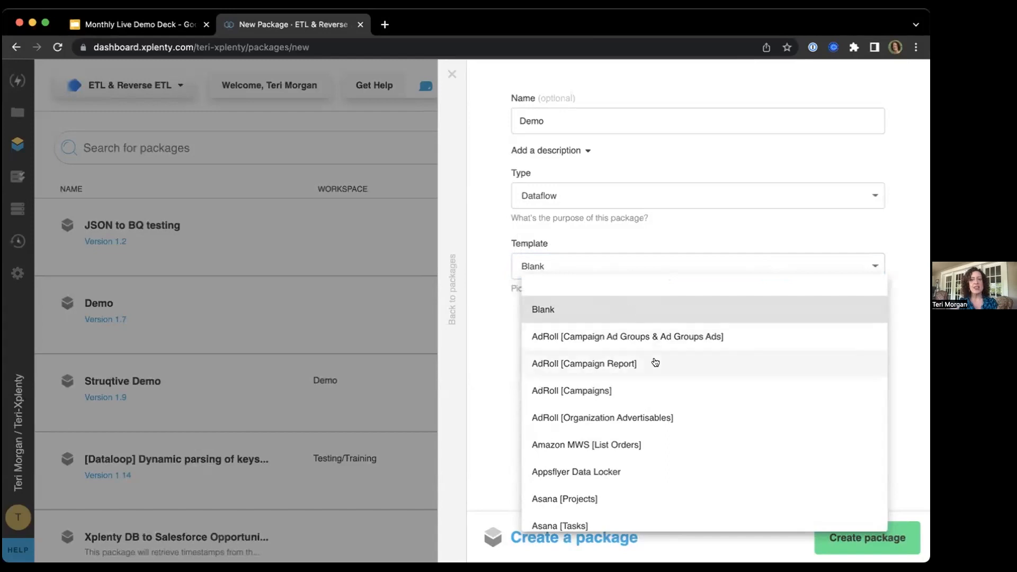
pyautogui.scroll(-1, 667, 413)
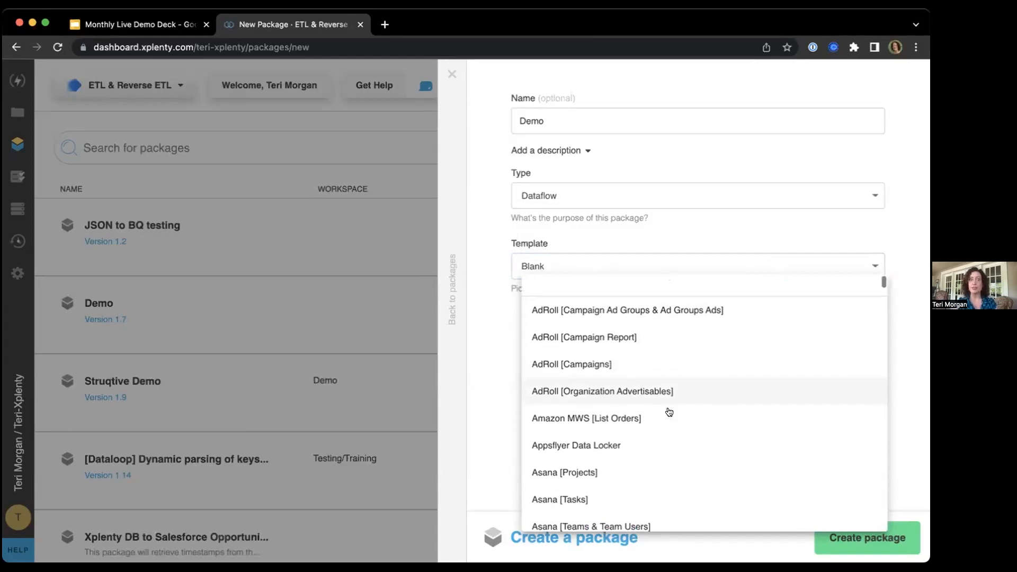
pyautogui.scroll(-7, 669, 412)
pyautogui.scroll(-10, 669, 412)
pyautogui.scroll(-14, 669, 412)
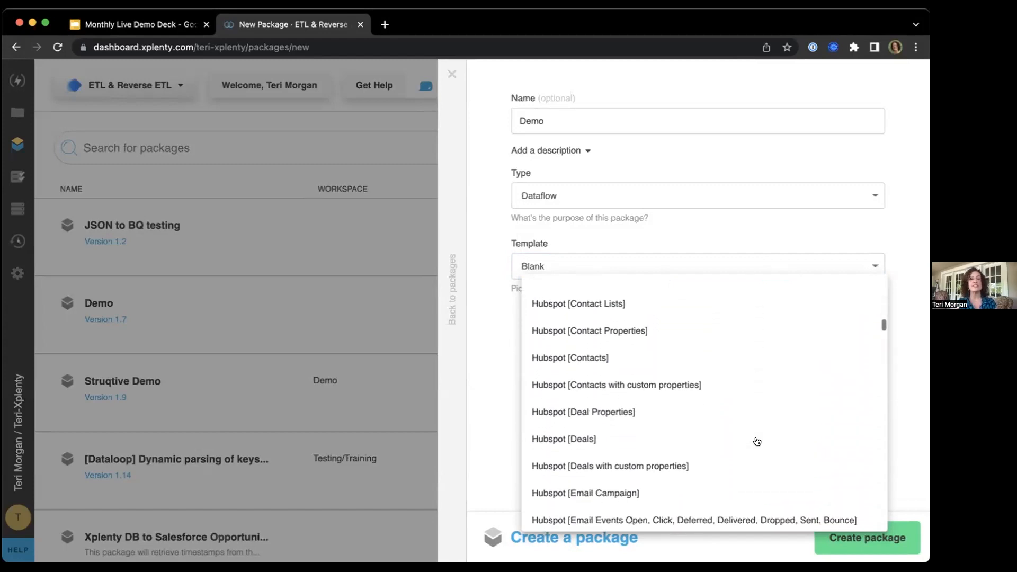
pyautogui.scroll(-5, 757, 442)
pyautogui.scroll(-2, 757, 441)
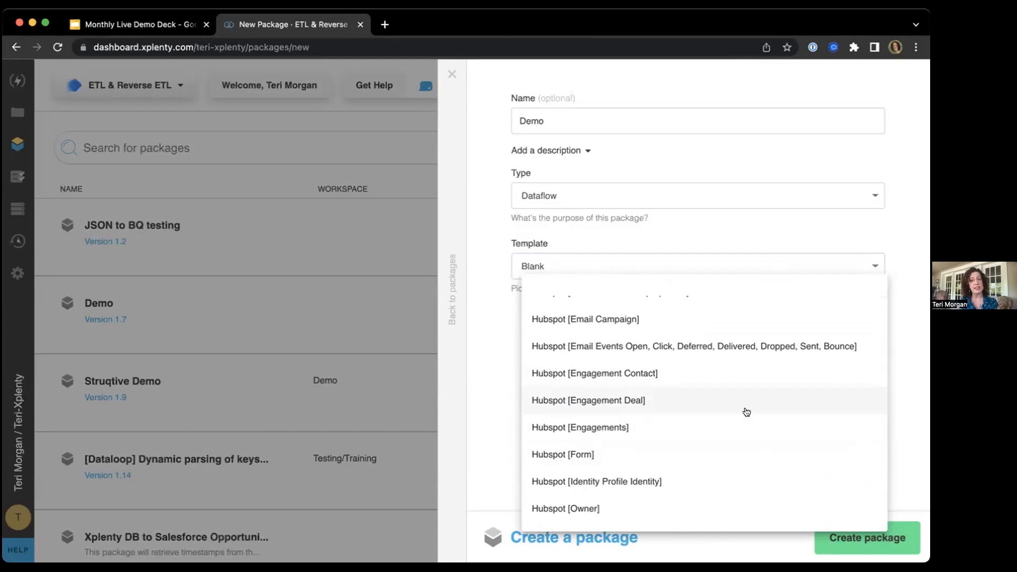
pyautogui.scroll(-10, 746, 412)
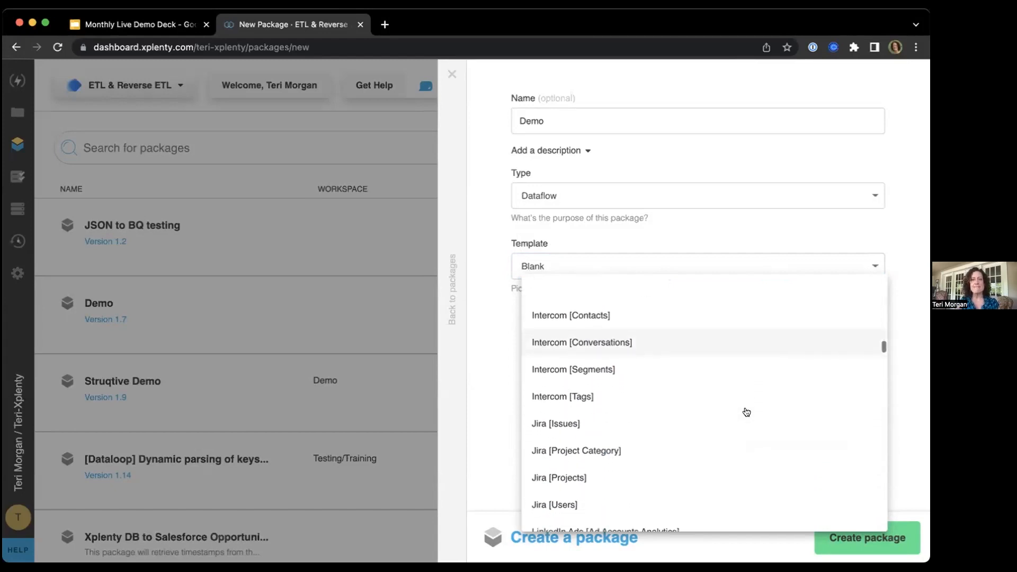
pyautogui.scroll(-1, 746, 412)
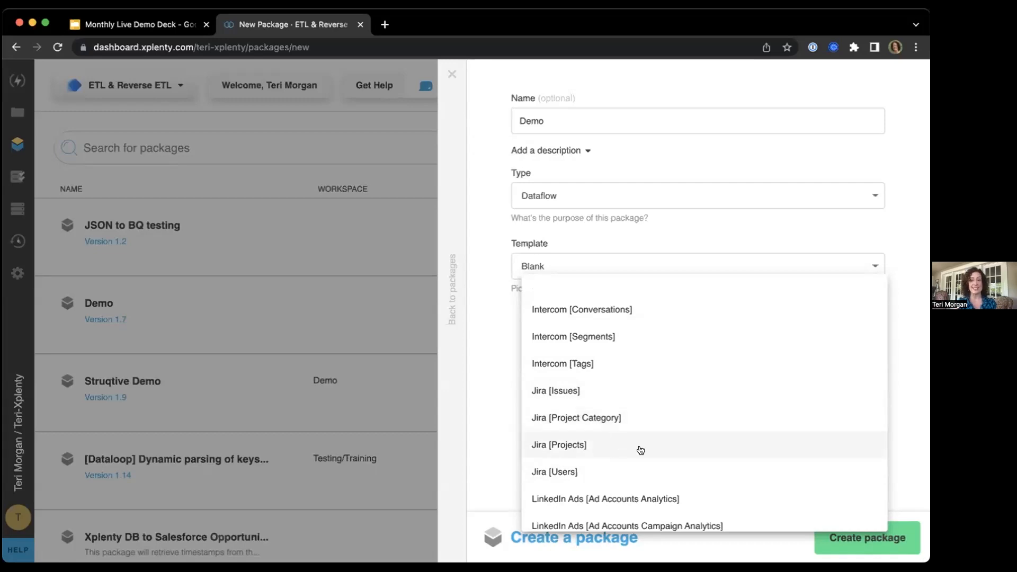
pyautogui.scroll(-2, 641, 450)
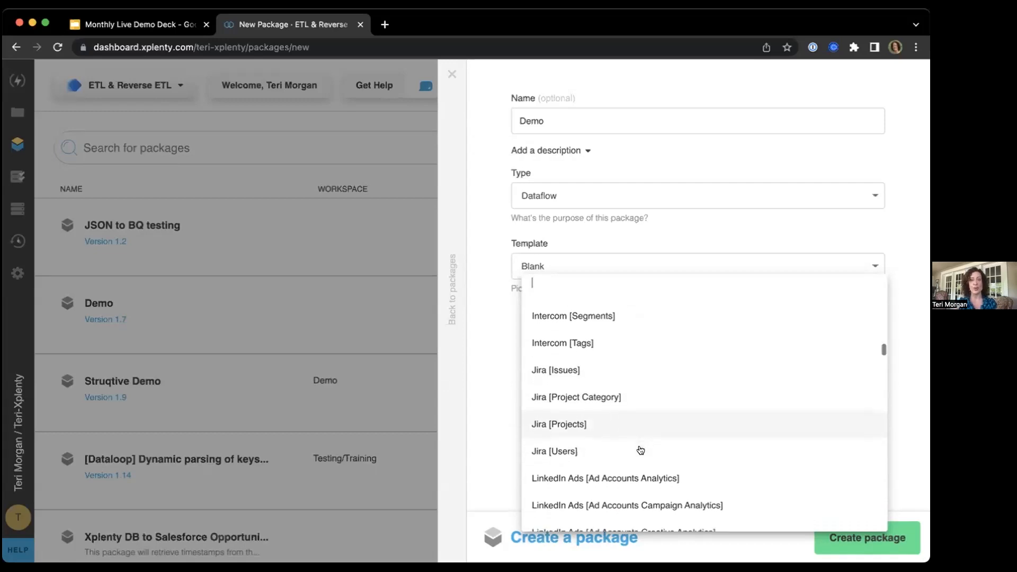
pyautogui.click(498, 285)
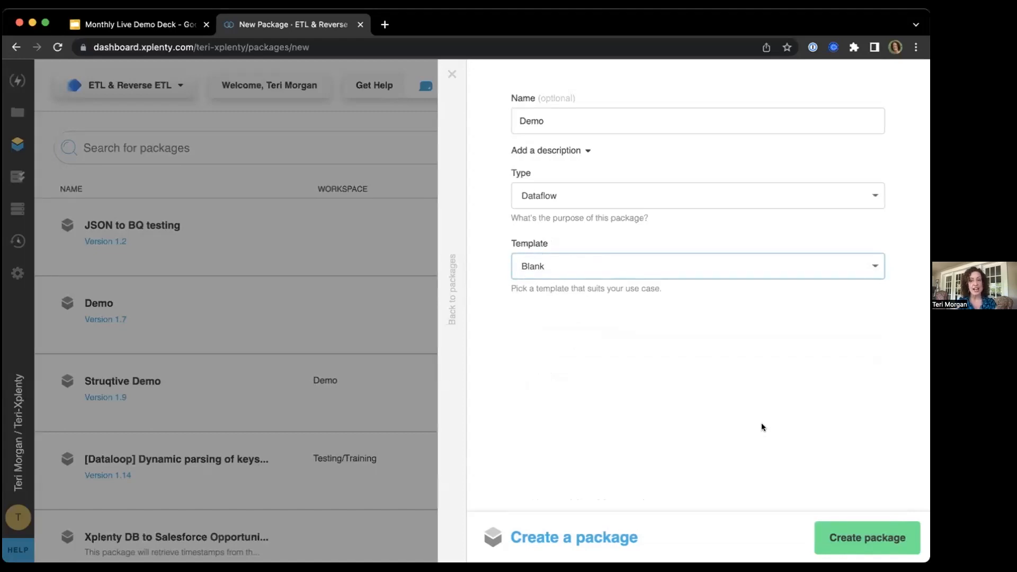
# Create the Demo package and add a File Storage source, placing it slightly further left and down on the canvas
pyautogui.click(874, 544)
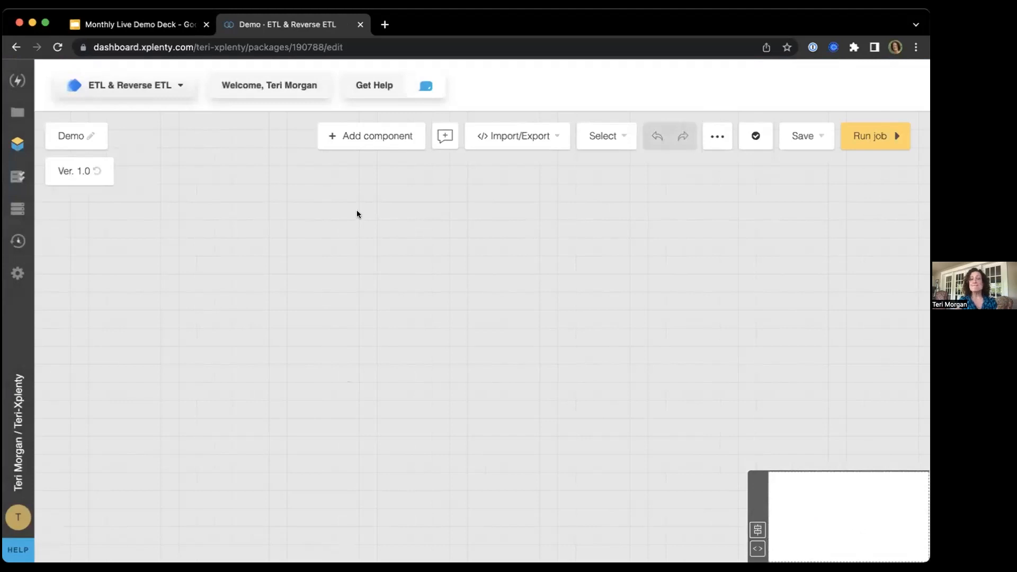
pyautogui.click(380, 134)
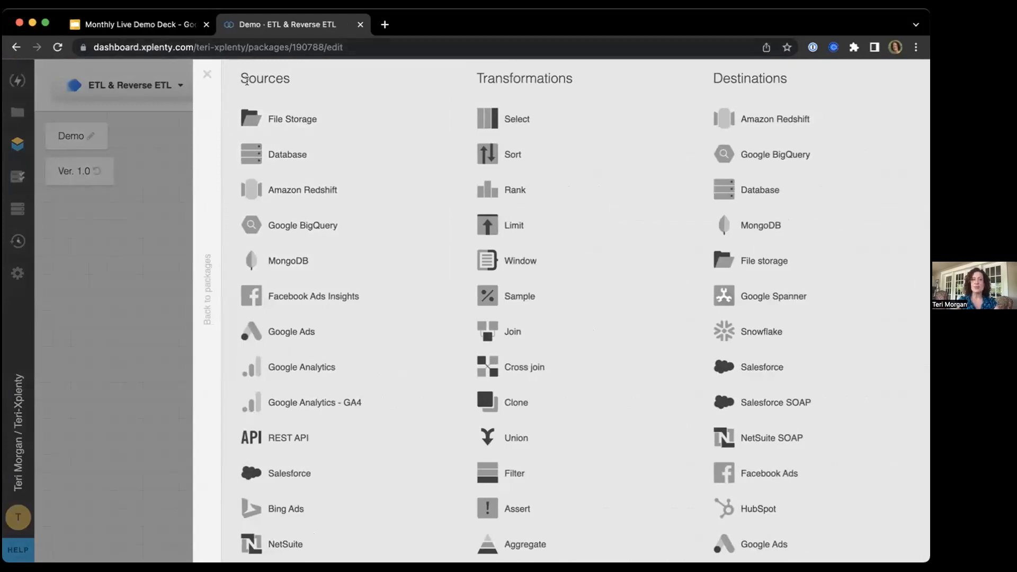
pyautogui.moveTo(237, 78); pyautogui.dragTo(295, 78)
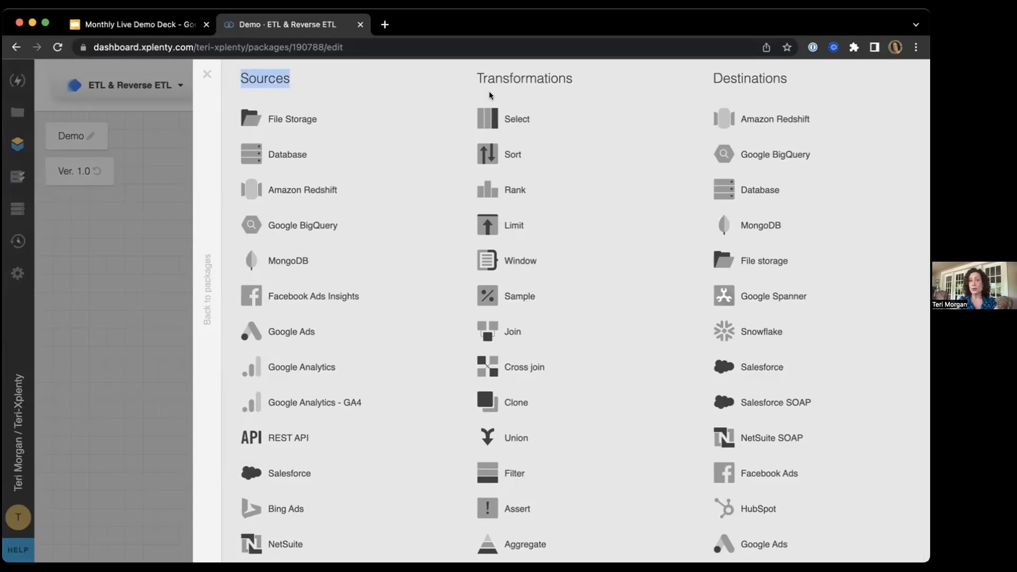
pyautogui.click(496, 77)
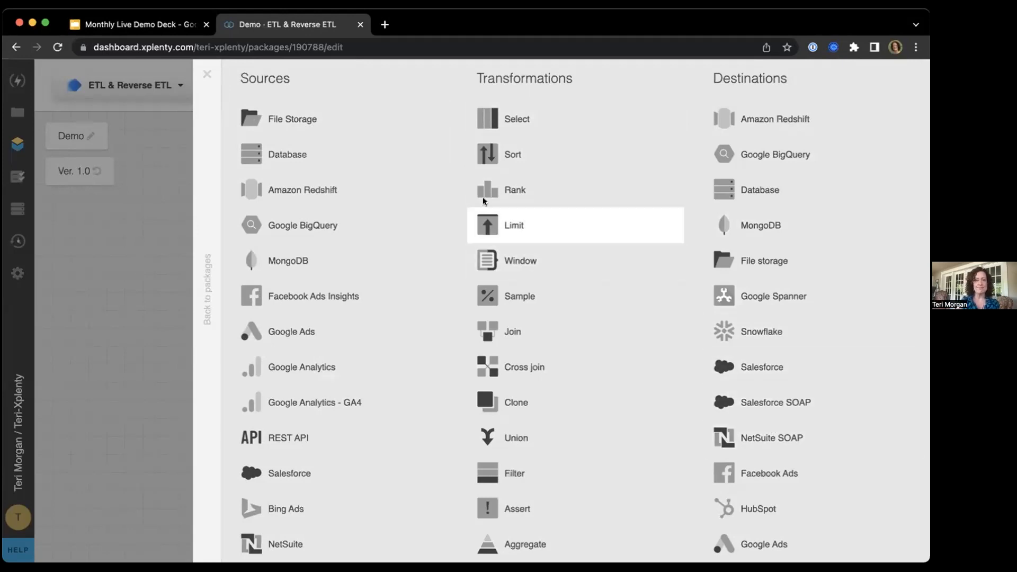
pyautogui.click(290, 114)
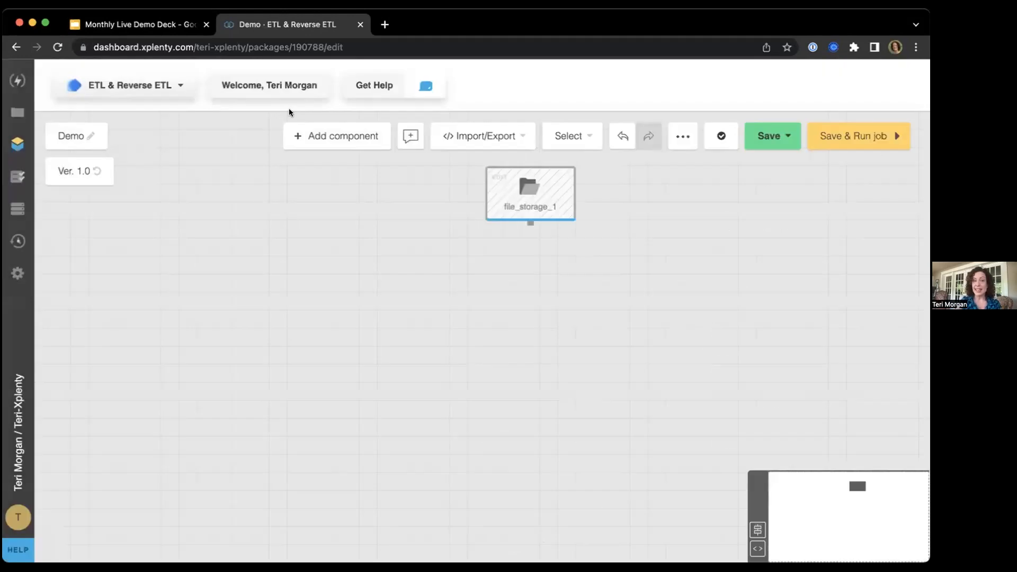
pyautogui.moveTo(522, 191)
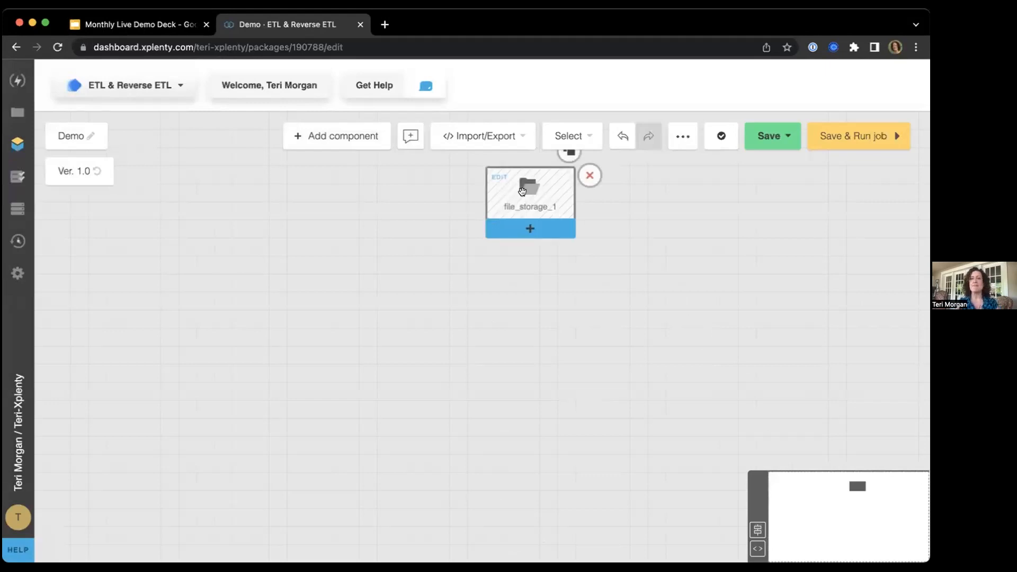
pyautogui.moveTo(529, 186); pyautogui.dragTo(417, 218)
# Open the File Storage source for editing and choose Xplenty Demo SFTP as its input connection
pyautogui.click(440, 231)
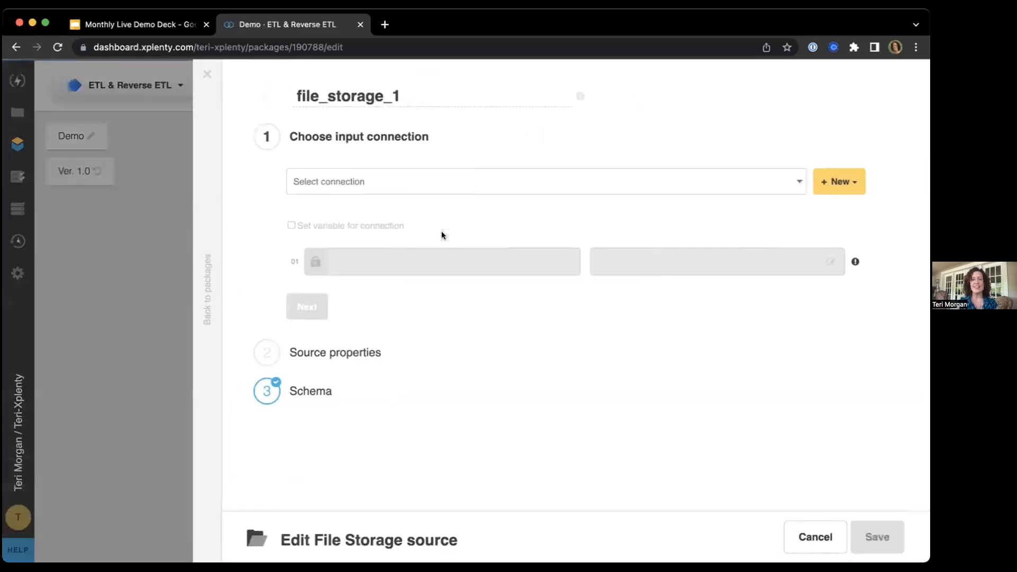
pyautogui.click(782, 183)
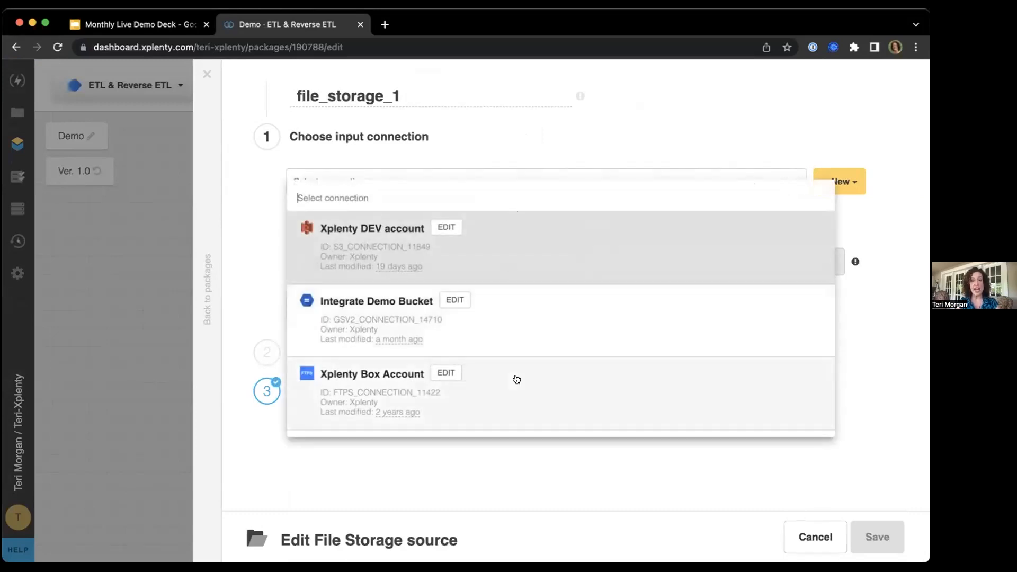
pyautogui.scroll(-3, 514, 379)
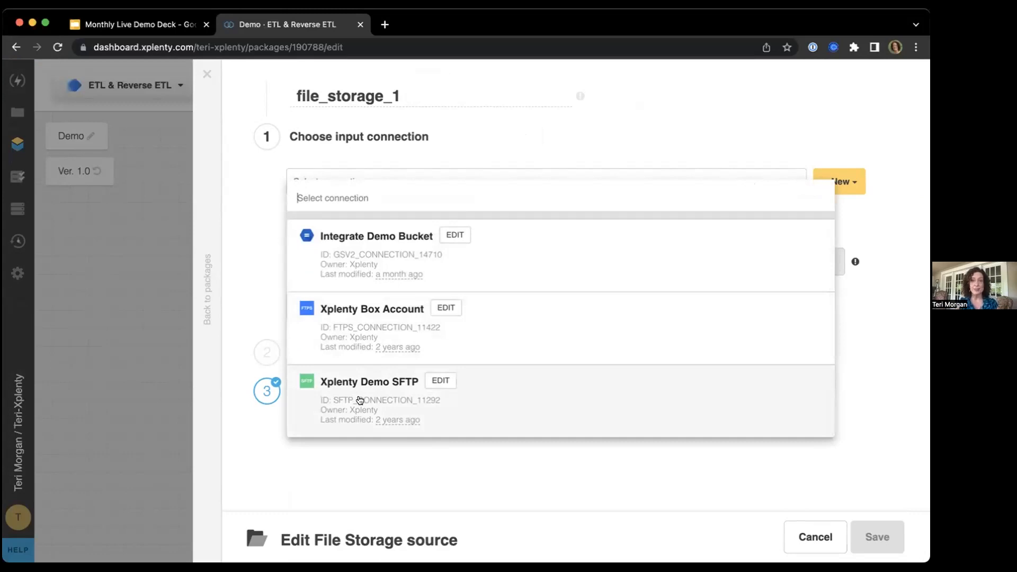
pyautogui.click(371, 400)
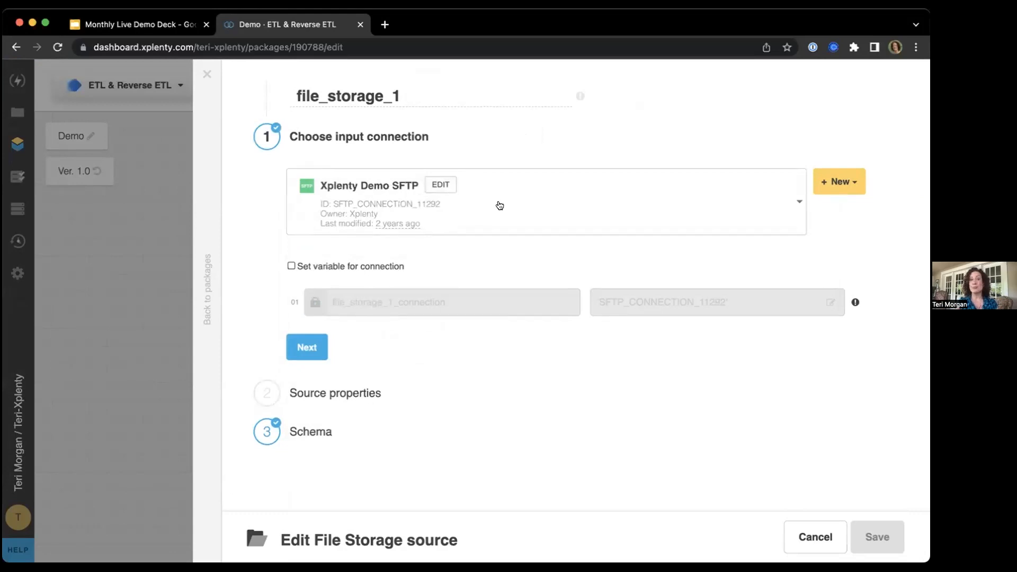
pyautogui.click(306, 347)
# Set the source path of the File Storage source to /sample_data/leads.csv
pyautogui.click(365, 234)
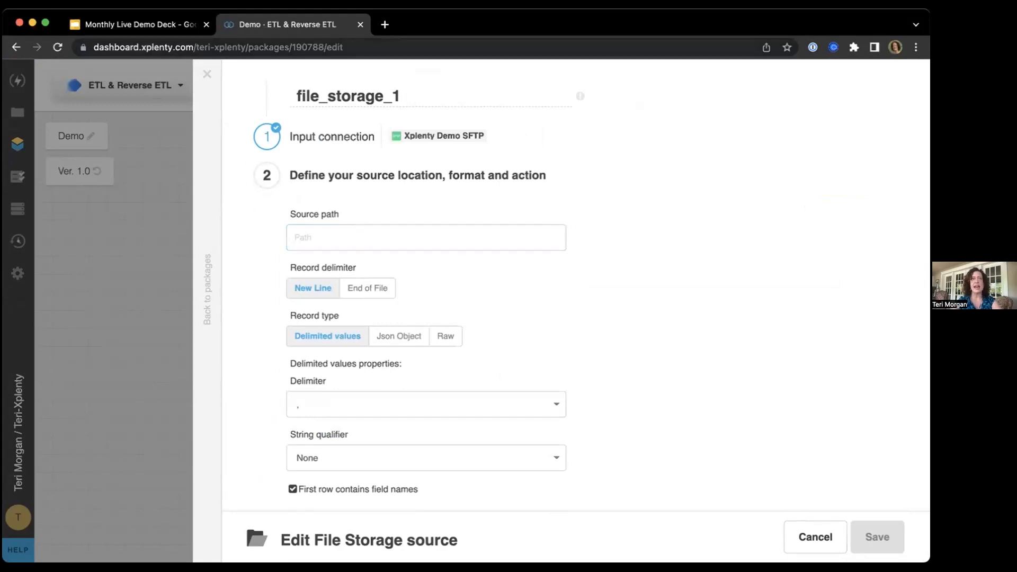
pyautogui.press('super+Tab')
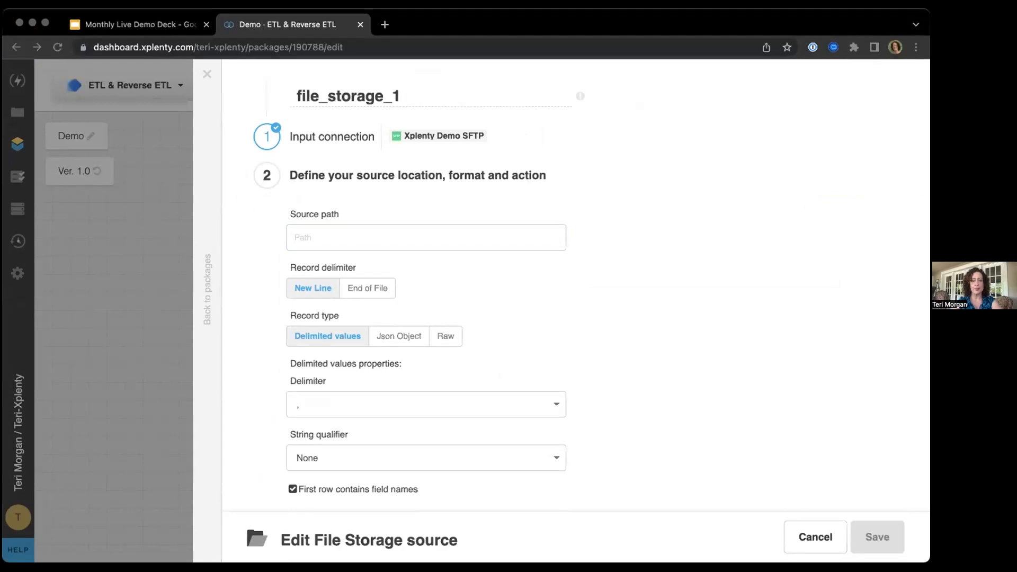
pyautogui.click(313, 233)
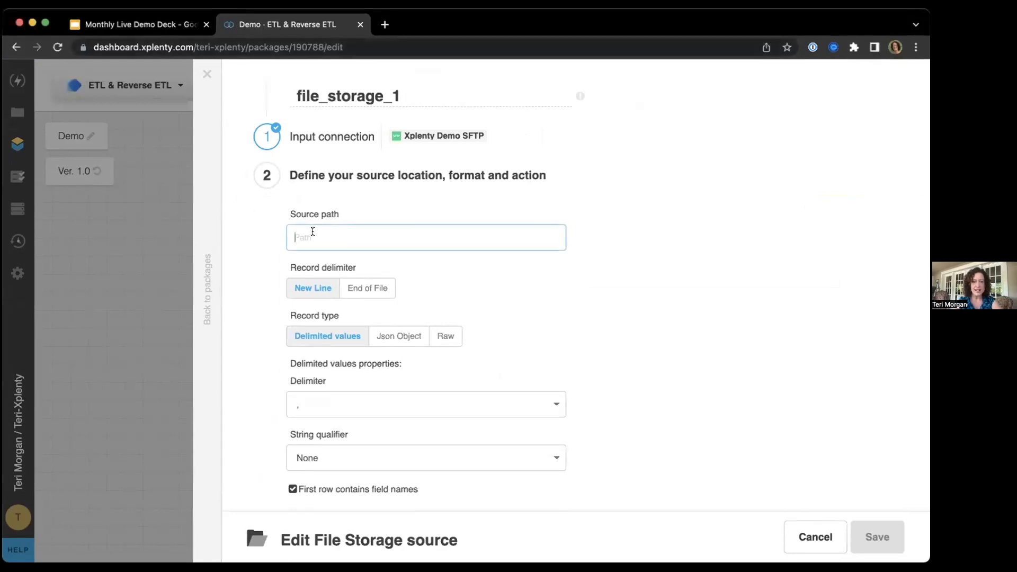
pyautogui.write('/sample_data/leads.csv')
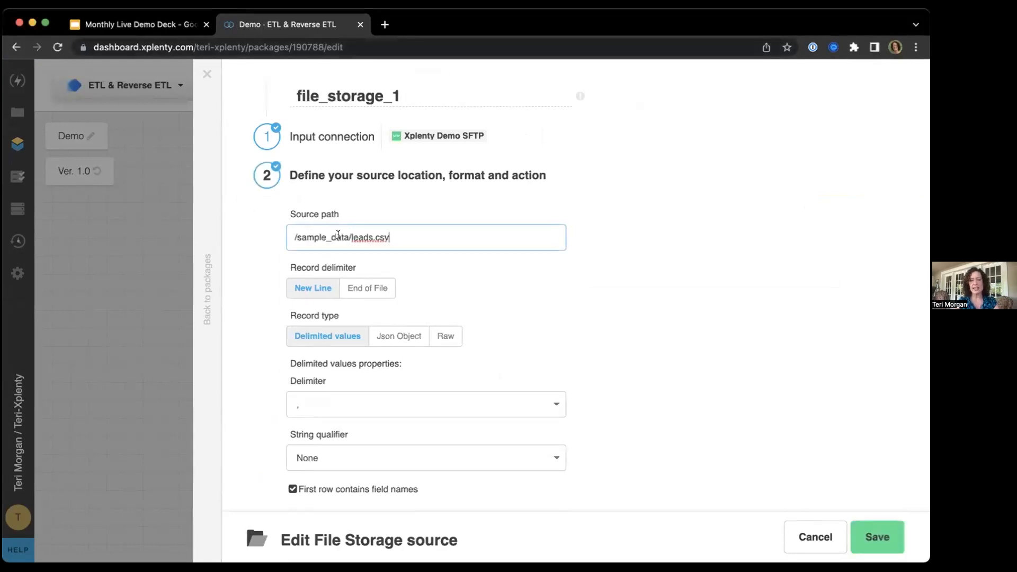
pyautogui.click(426, 243)
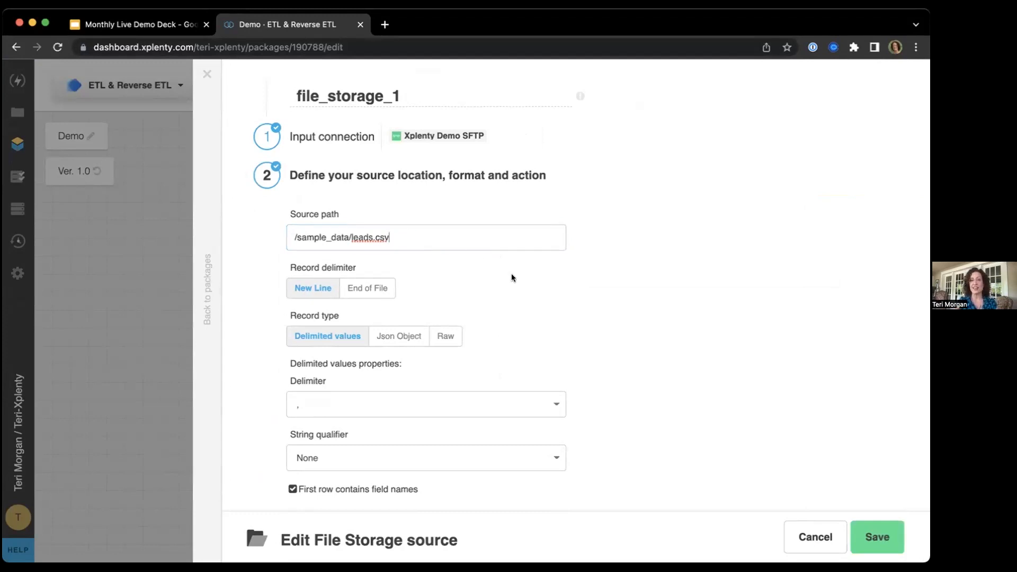
# Keep the comma as the field delimiter, leave the other source properties at their defaults and proceed to the input field selection
pyautogui.scroll(-2, 511, 273)
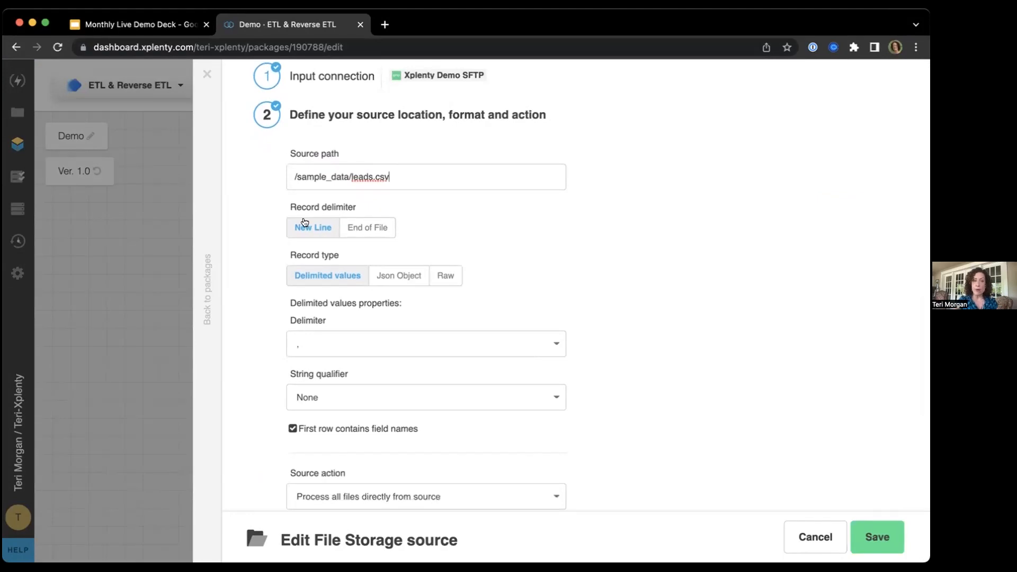
pyautogui.scroll(-2, 386, 221)
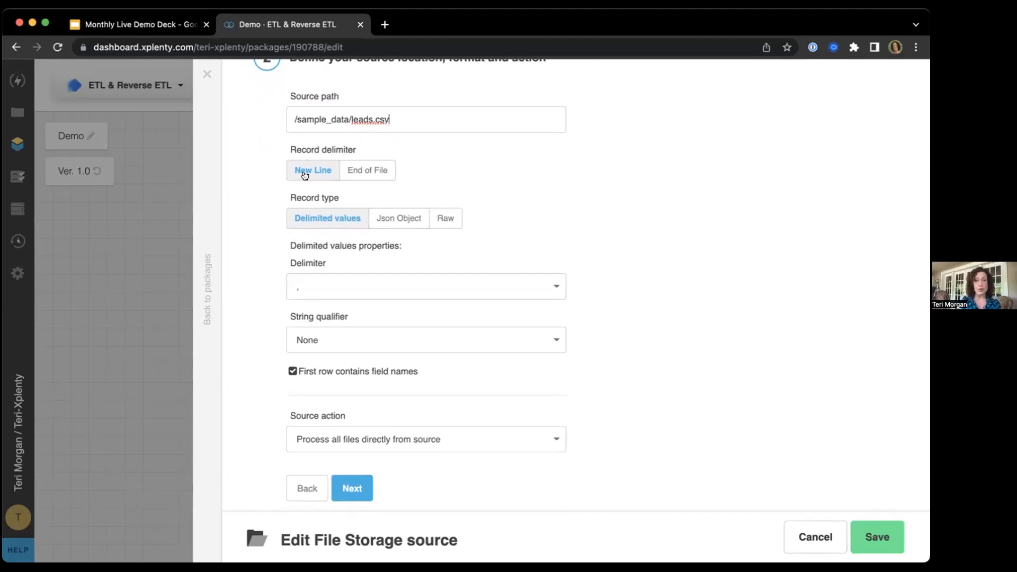
pyautogui.click(360, 126)
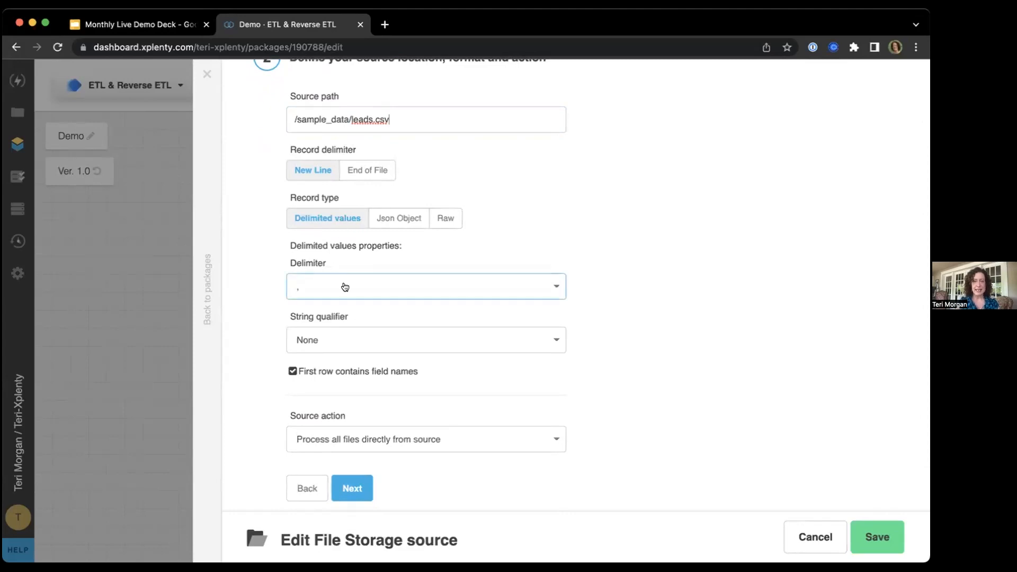
pyautogui.click(359, 284)
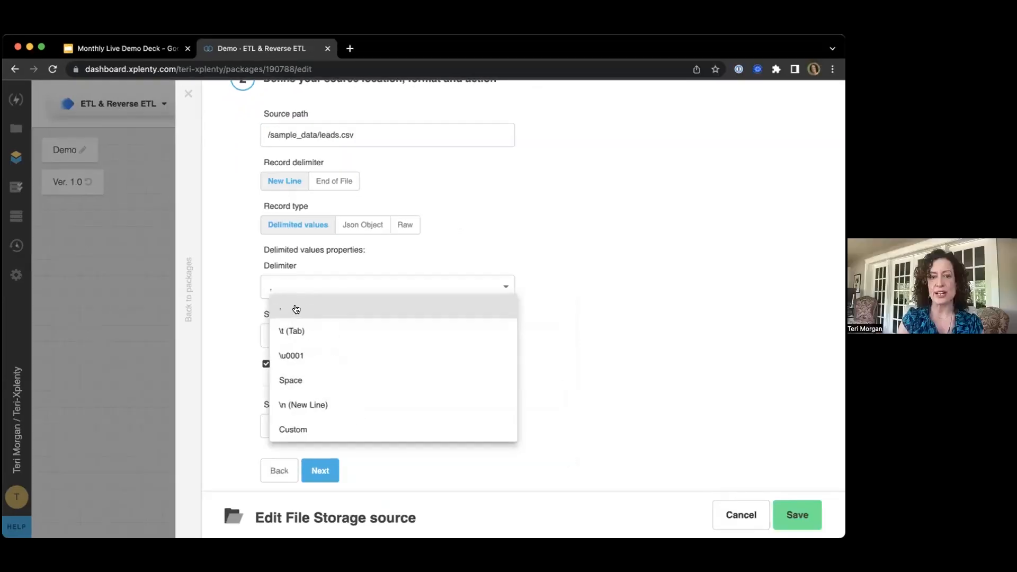
pyautogui.click(336, 318)
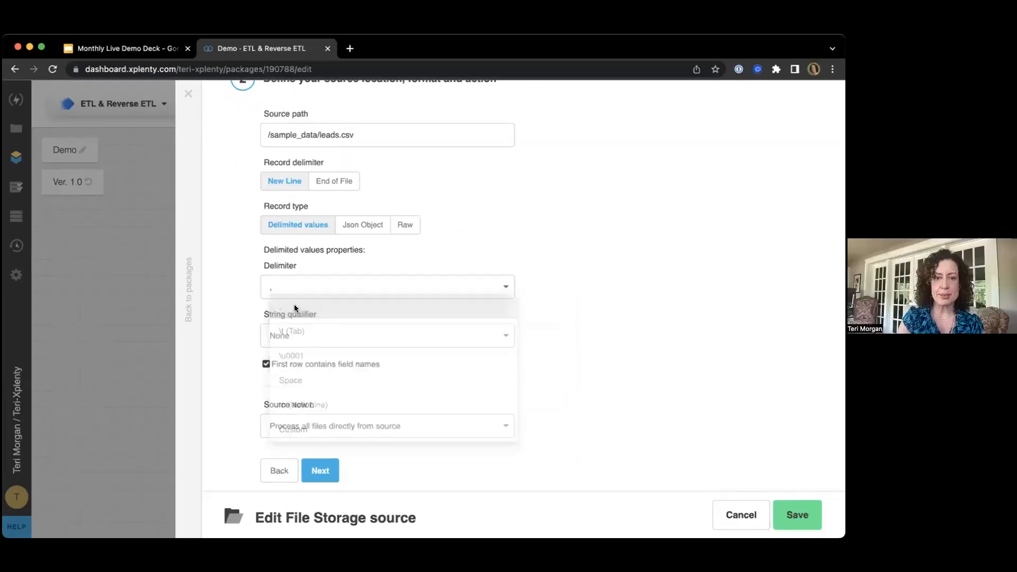
pyautogui.scroll(-2, 394, 345)
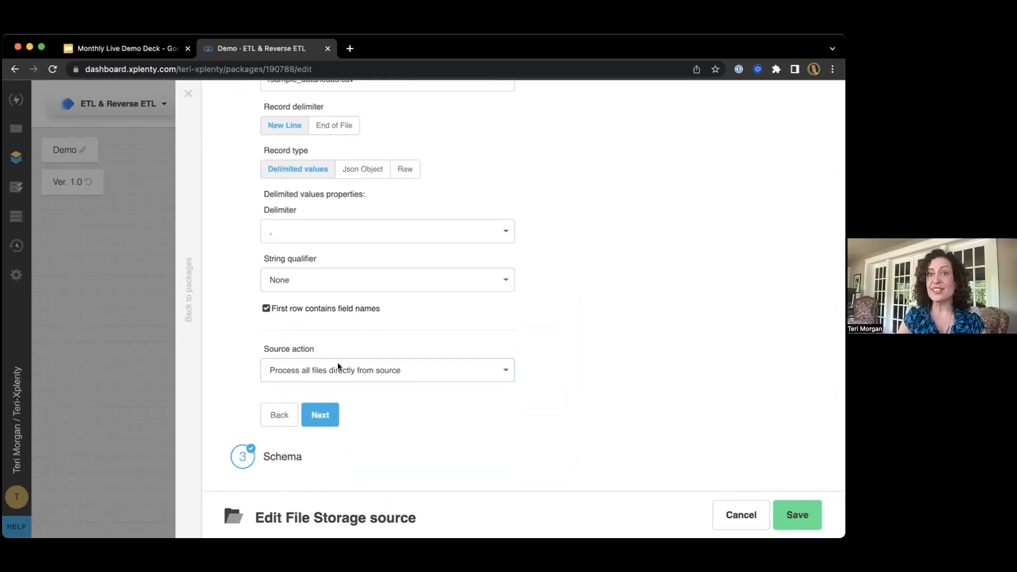
pyautogui.click(321, 416)
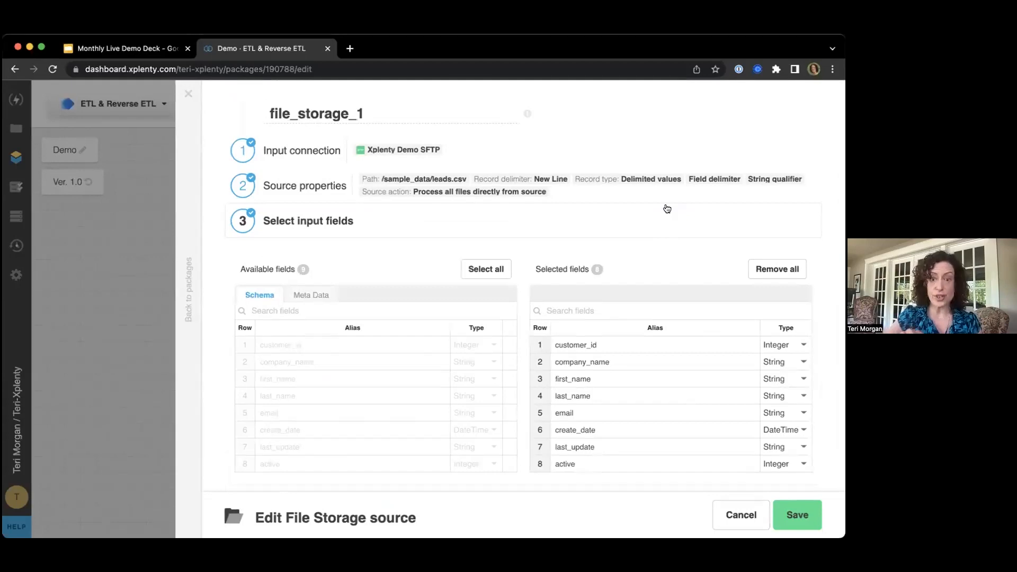
# Examine the selected input fields with their data types and the data preview of the leads file
pyautogui.scroll(-2, 614, 328)
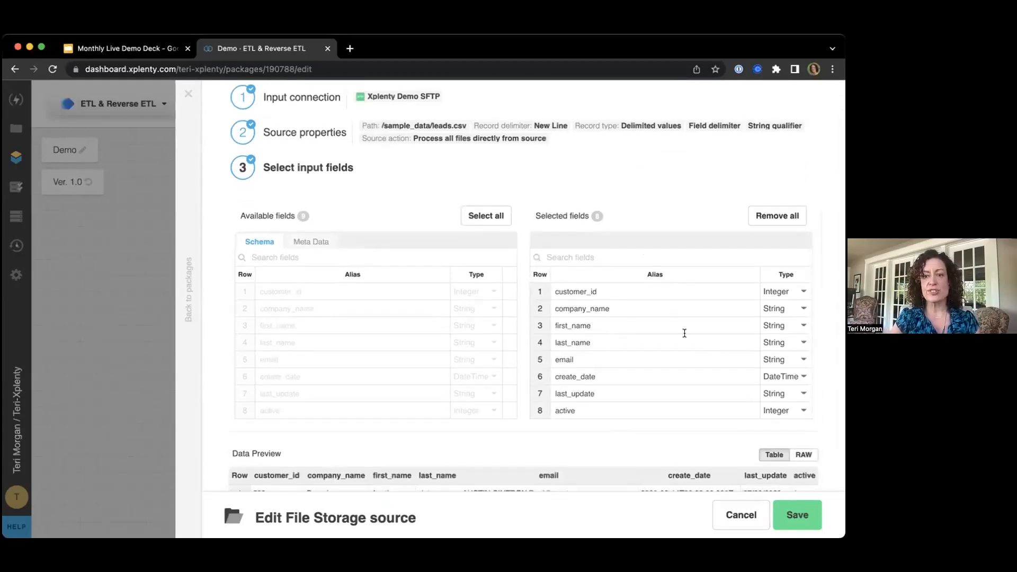
pyautogui.scroll(-4, 684, 333)
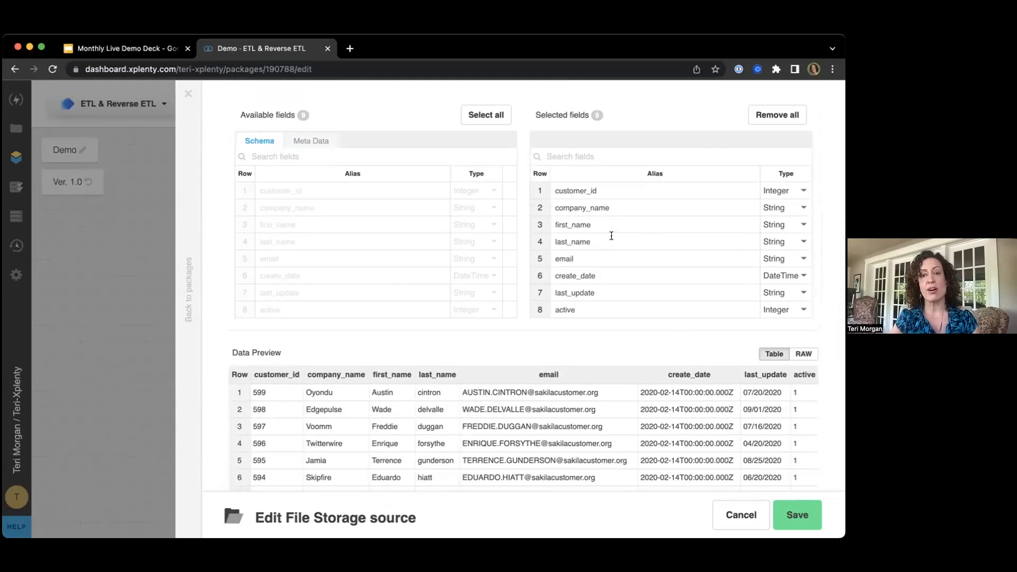
pyautogui.scroll(-1, 534, 301)
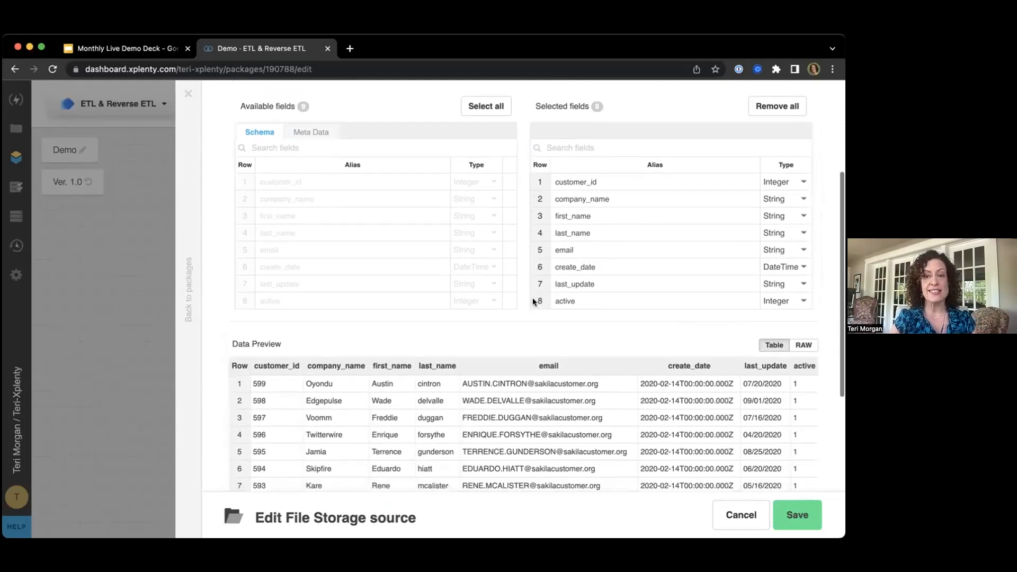
pyautogui.scroll(-6, 532, 297)
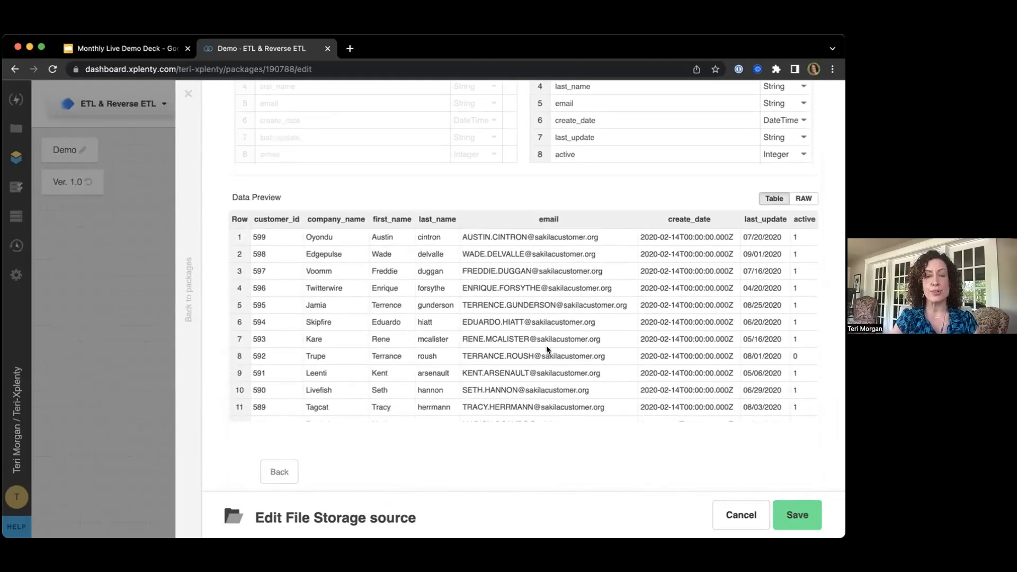
pyautogui.scroll(-6, 566, 351)
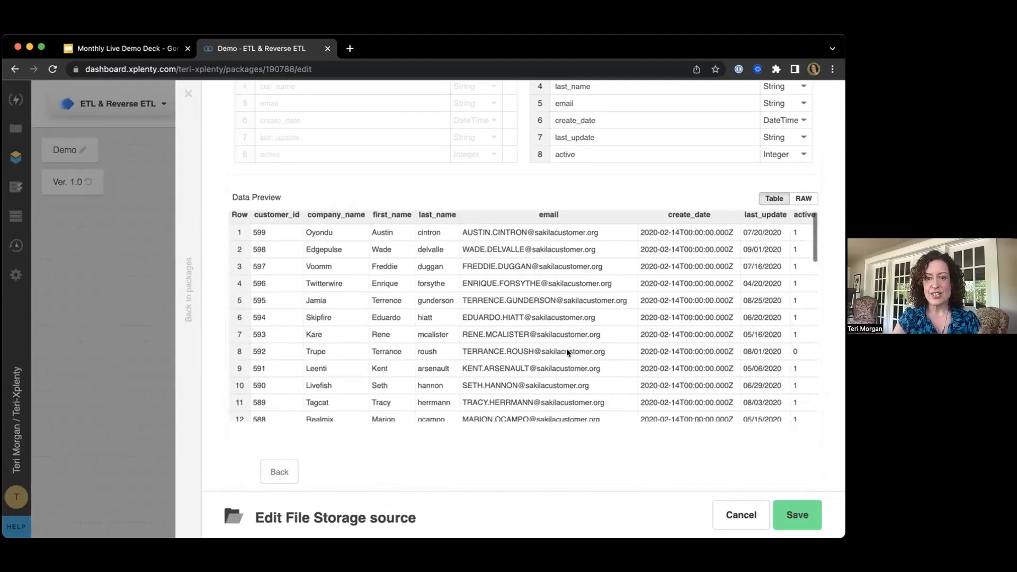
# Examine the name, email, create_date and last_update columns in the data preview and compare create_date with its selected field type
pyautogui.scroll(8, 566, 351)
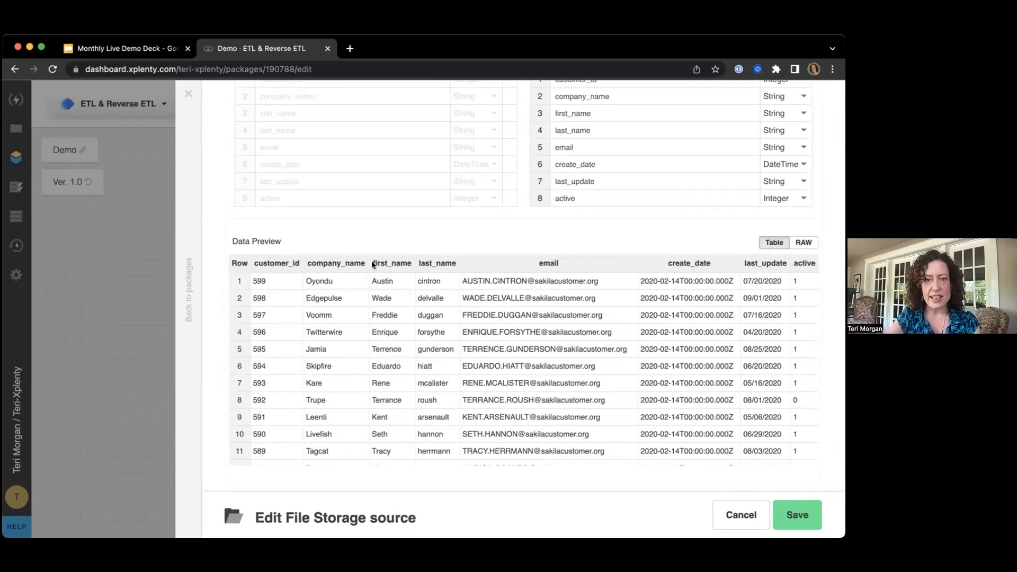
pyautogui.moveTo(317, 263); pyautogui.dragTo(450, 263)
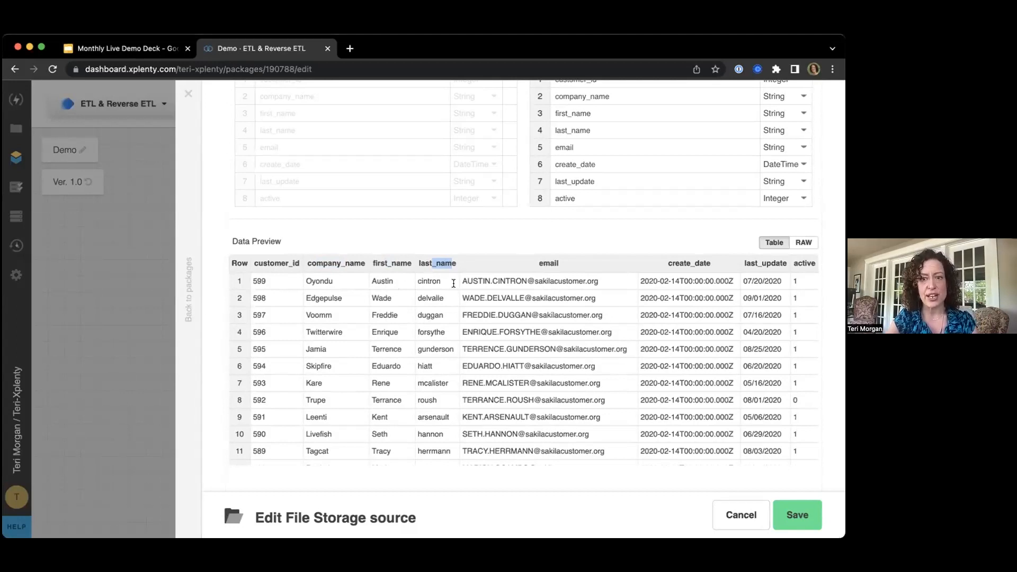
pyautogui.moveTo(473, 281); pyautogui.dragTo(567, 275)
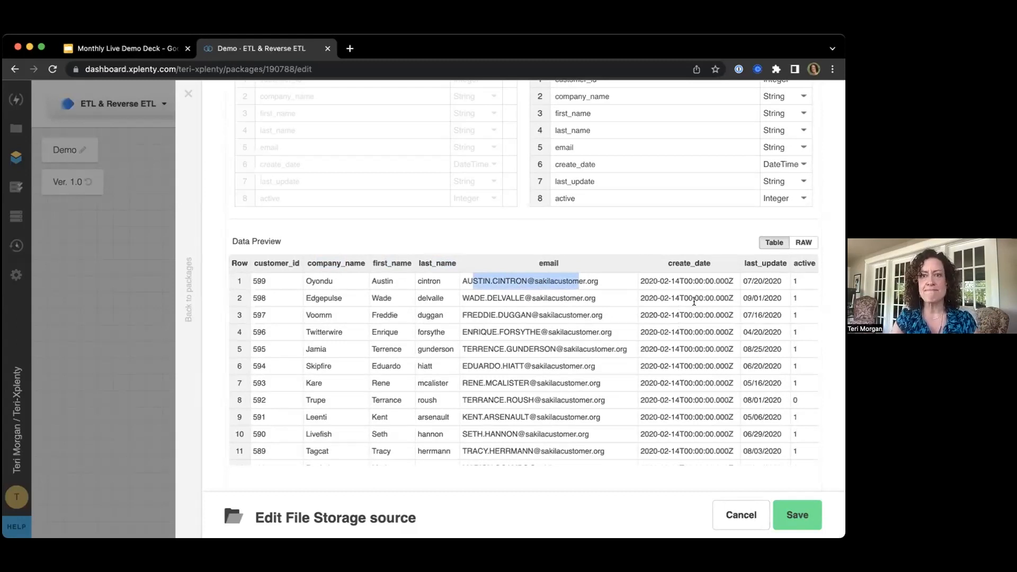
pyautogui.click(702, 262)
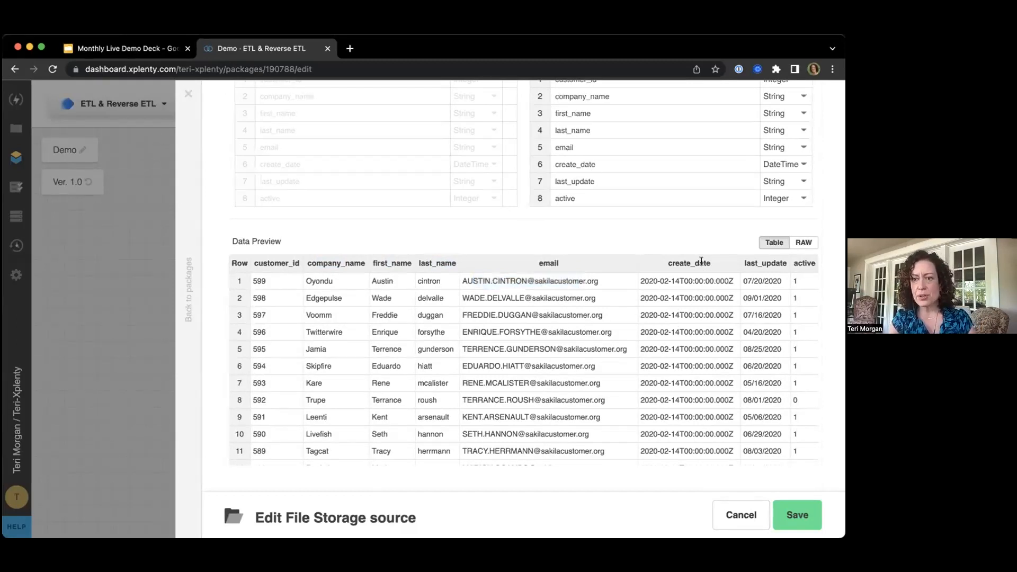
pyautogui.moveTo(676, 260); pyautogui.dragTo(710, 263)
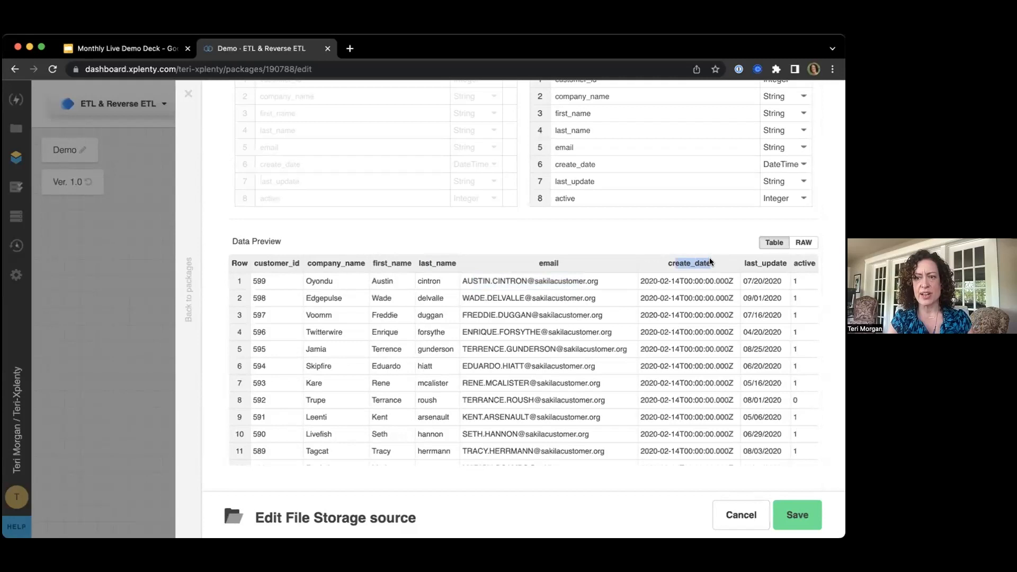
pyautogui.scroll(1, 710, 257)
pyautogui.scroll(2, 710, 258)
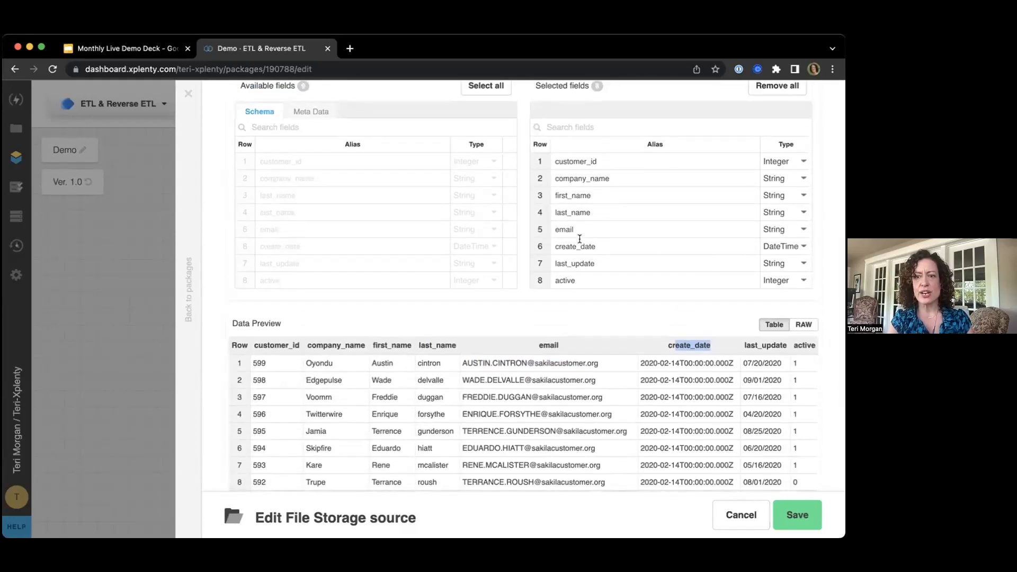
pyautogui.moveTo(553, 247); pyautogui.dragTo(664, 249)
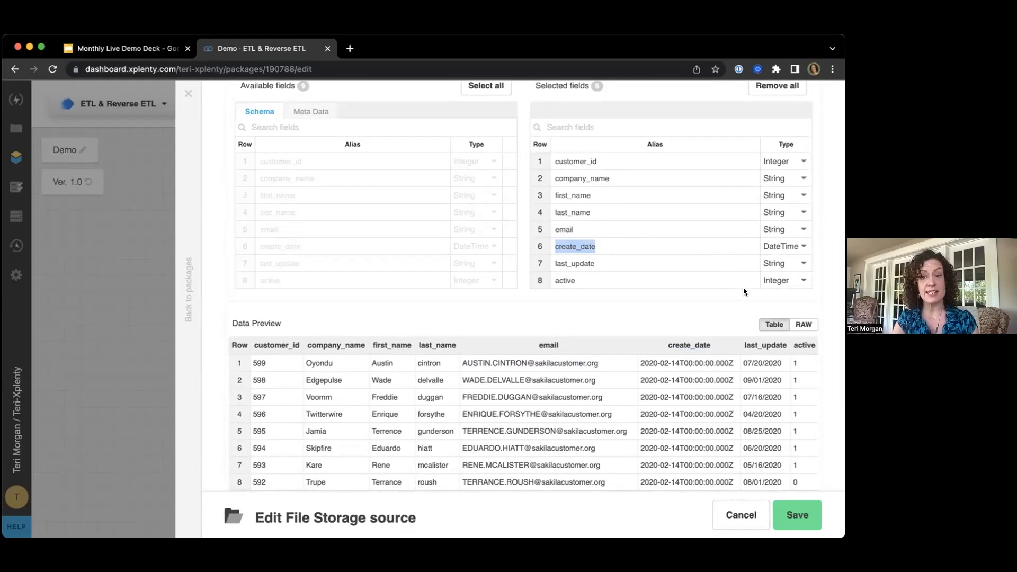
pyautogui.click(760, 355)
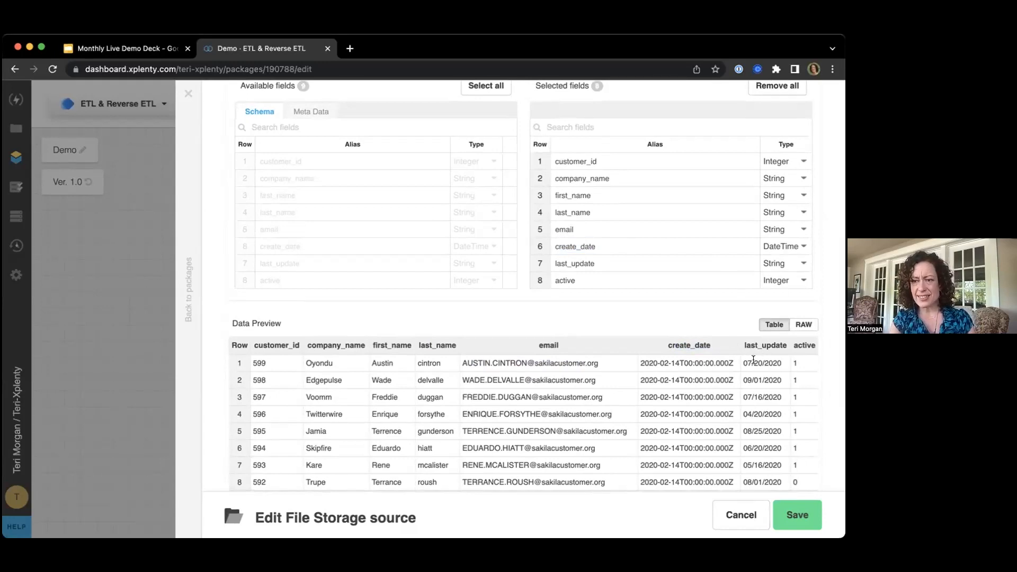
pyautogui.moveTo(746, 362); pyautogui.dragTo(779, 362)
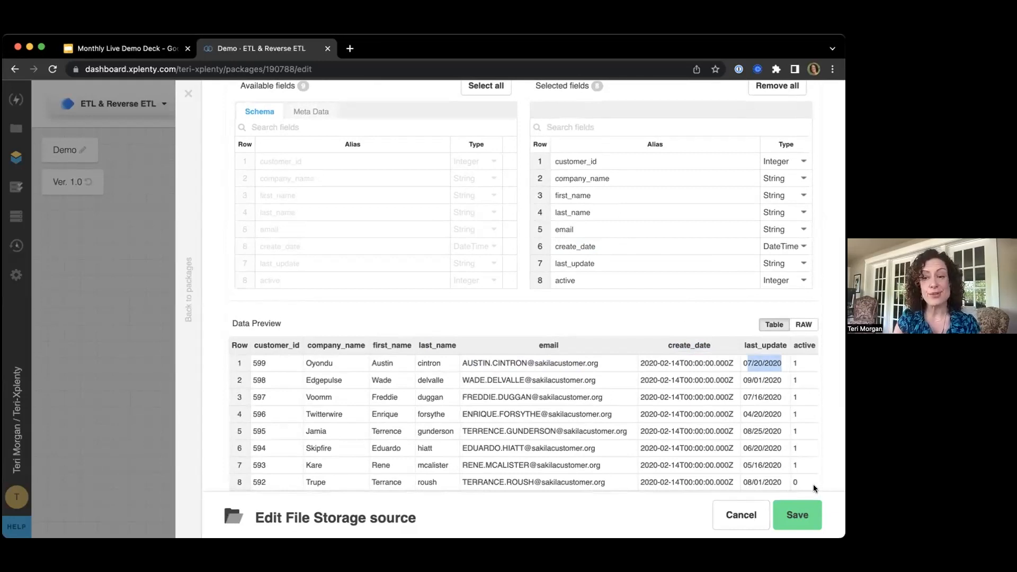
# Save the File Storage source, review the available transformations and add a Select transformation directly after the source
pyautogui.click(792, 513)
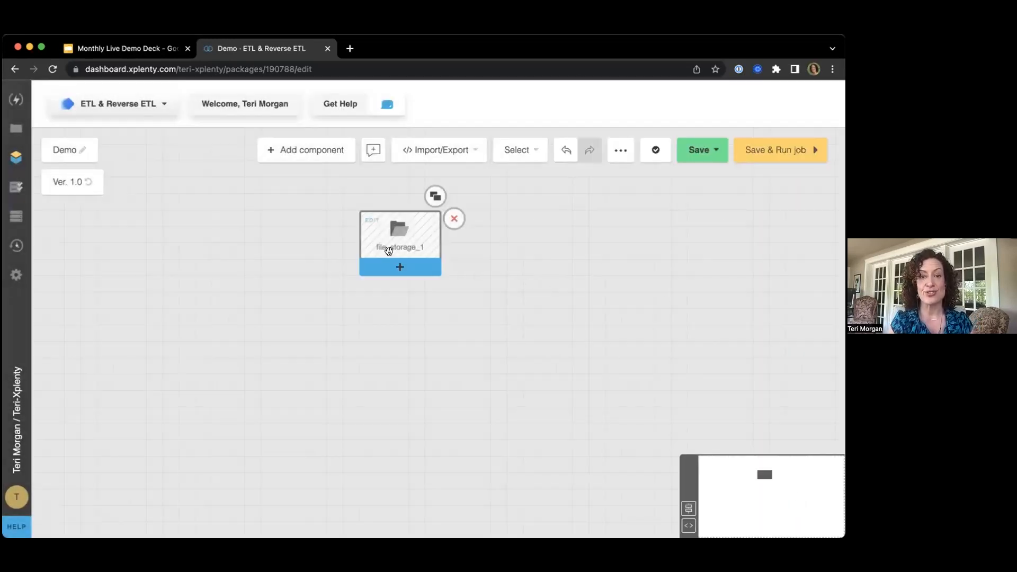
pyautogui.click(396, 263)
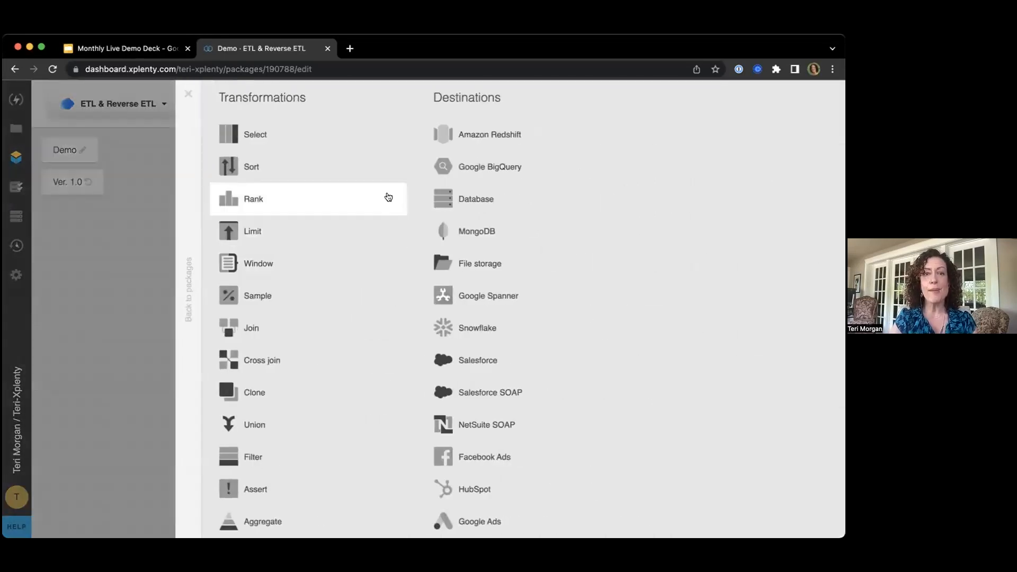
pyautogui.scroll(-1, 373, 192)
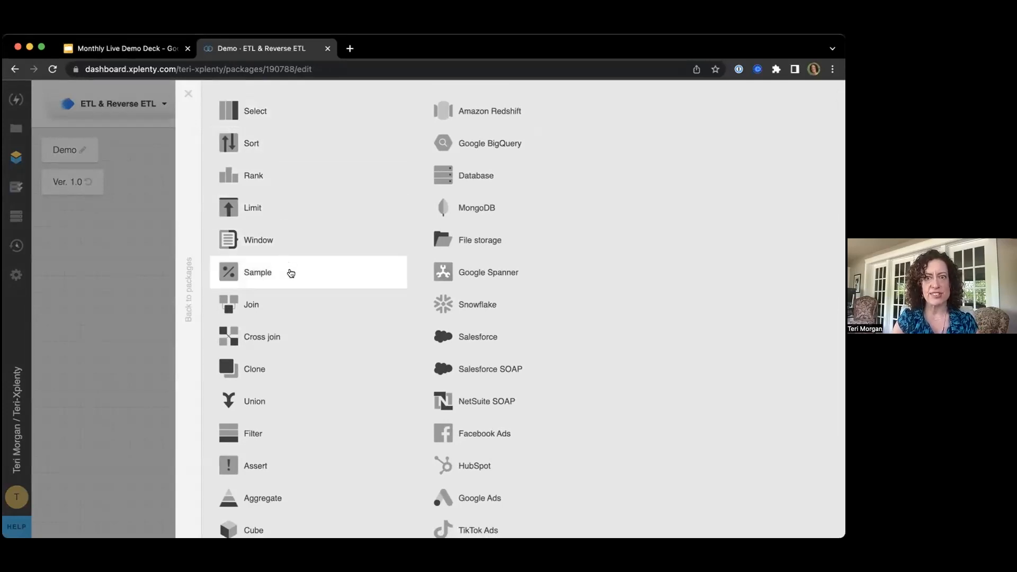
pyautogui.scroll(-2, 299, 409)
pyautogui.scroll(-3, 301, 411)
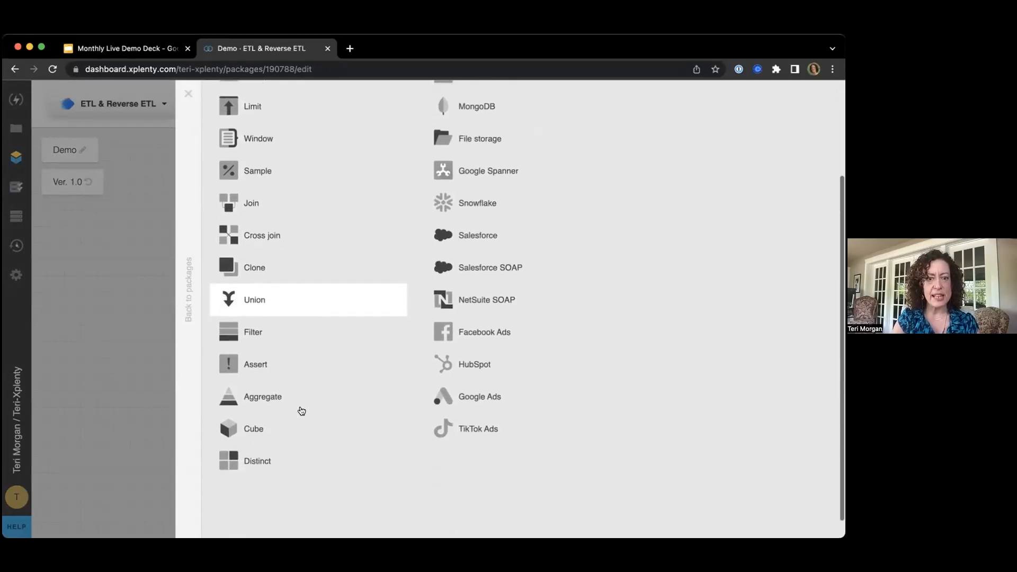
pyautogui.scroll(4, 296, 389)
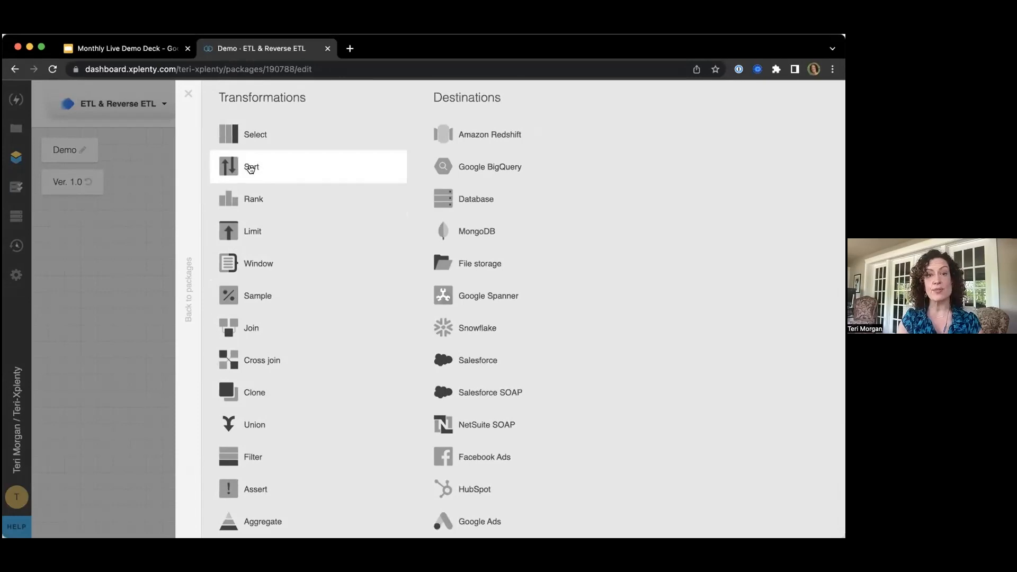
pyautogui.scroll(-3, 284, 337)
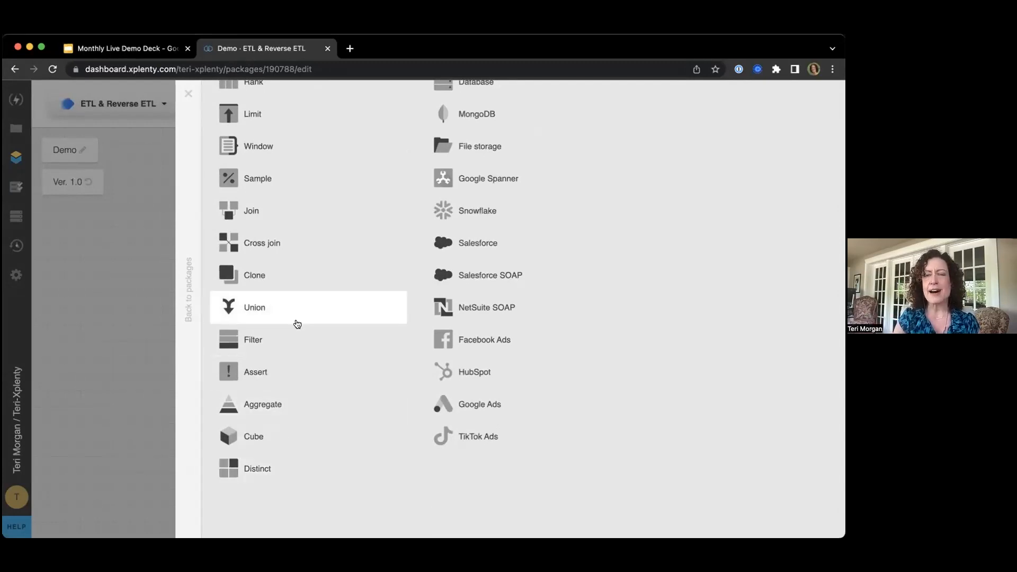
pyautogui.scroll(2, 295, 324)
pyautogui.scroll(1, 297, 325)
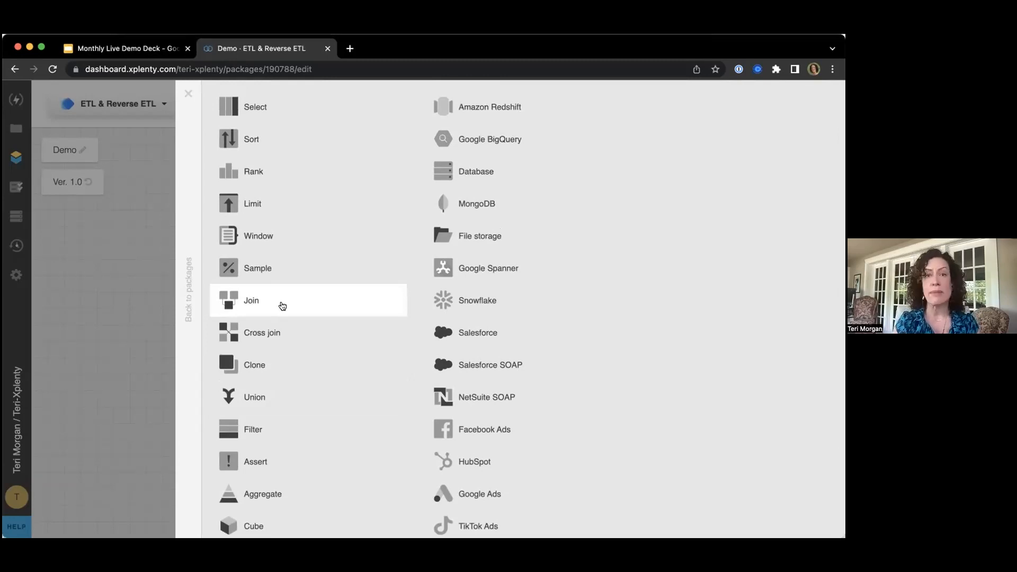
pyautogui.scroll(1, 294, 282)
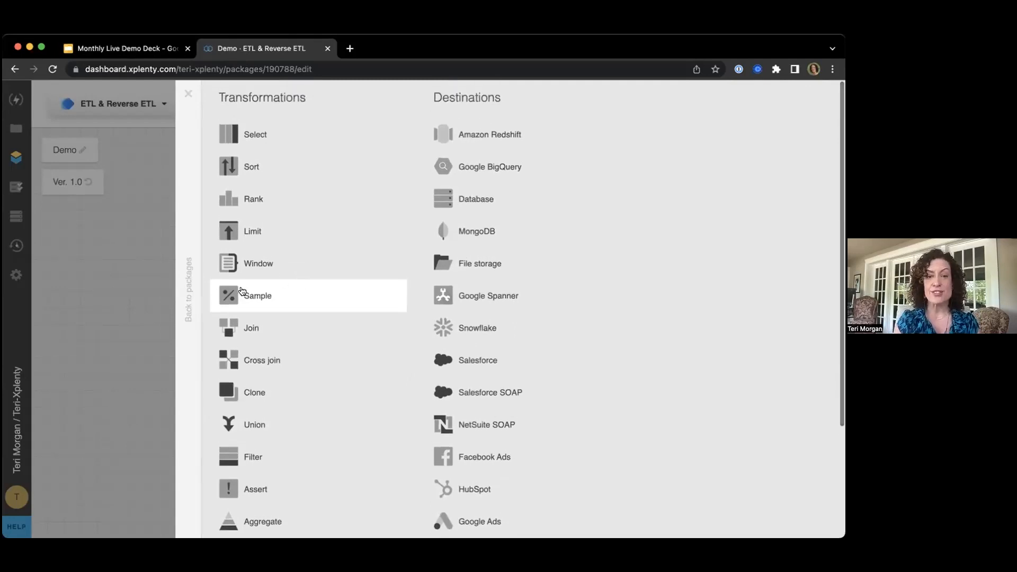
pyautogui.scroll(-1, 269, 322)
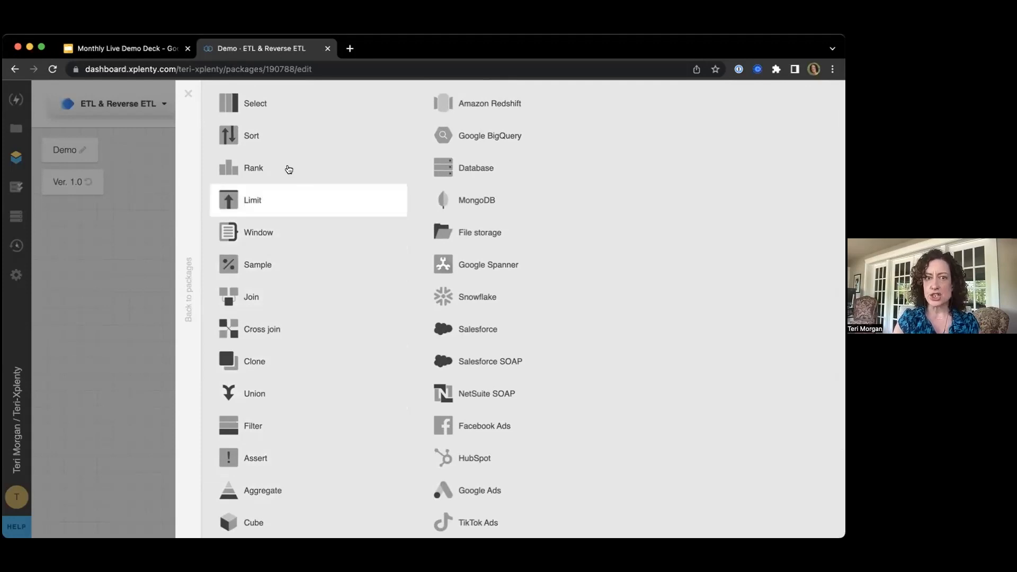
pyautogui.click(254, 103)
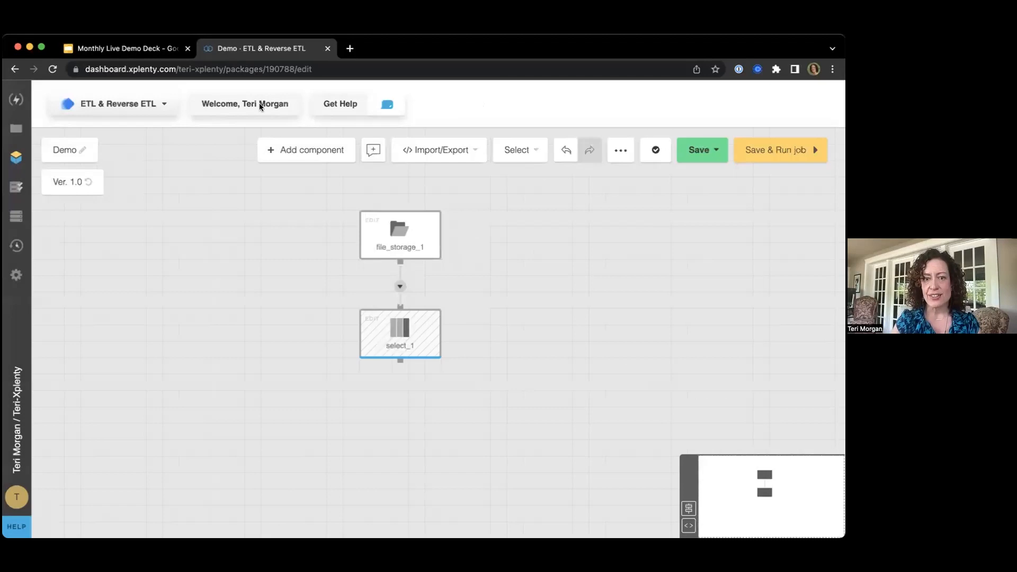
# Open the Select transformation for editing and auto-fill its expressions and aliases with all incoming fields
pyautogui.click(396, 326)
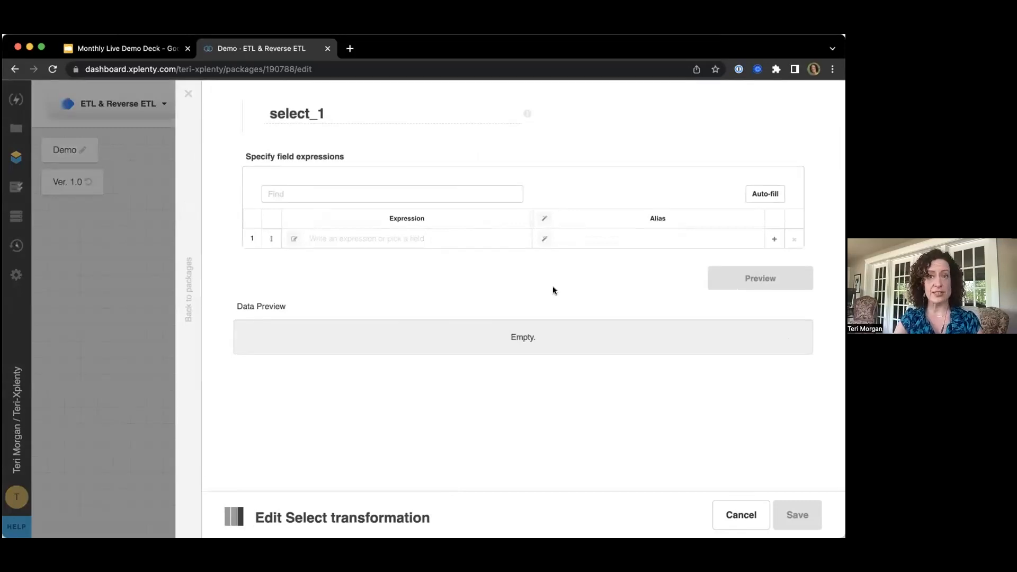
pyautogui.click(766, 196)
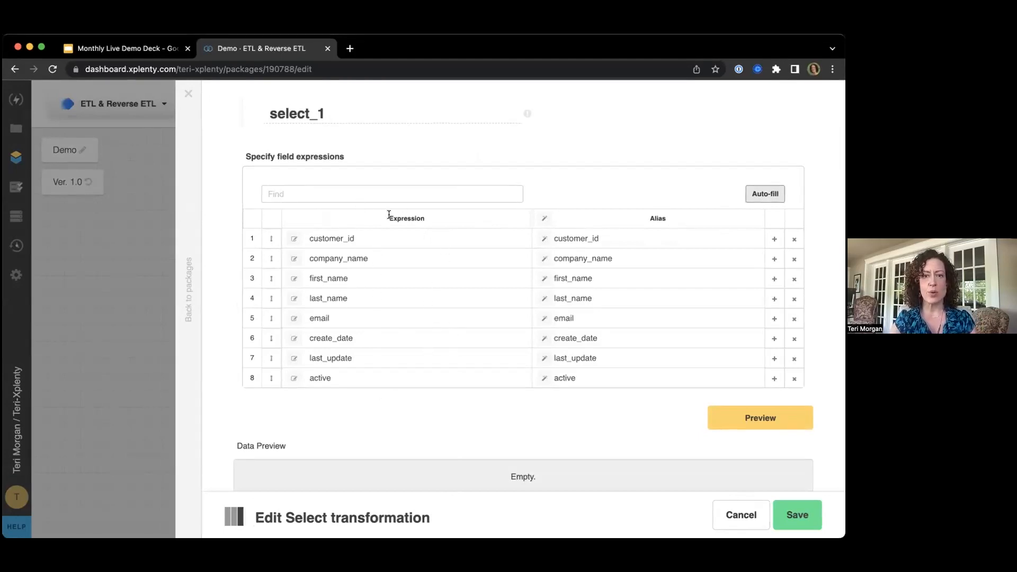
pyautogui.moveTo(389, 218); pyautogui.dragTo(402, 215)
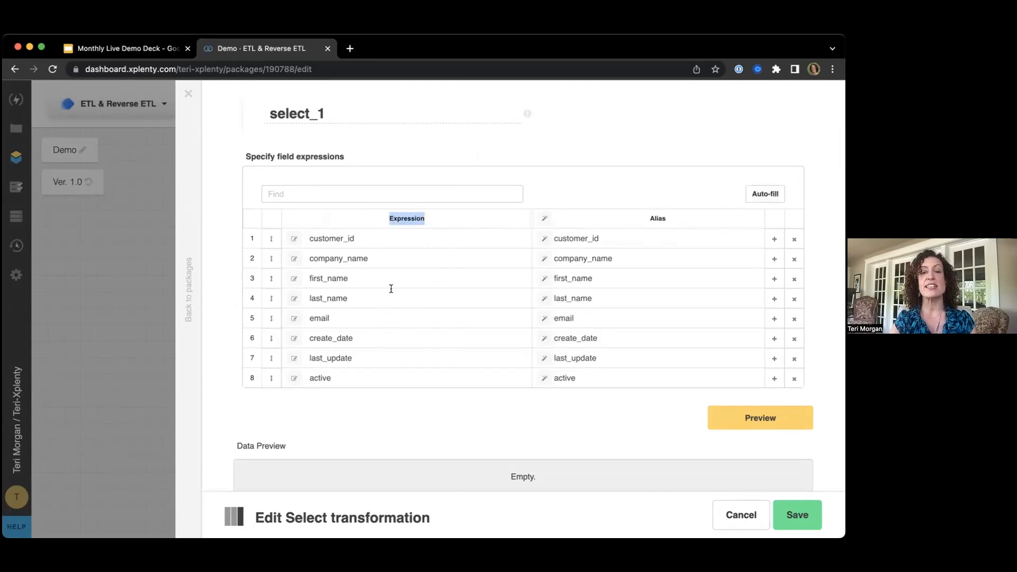
pyautogui.doubleClick(657, 217)
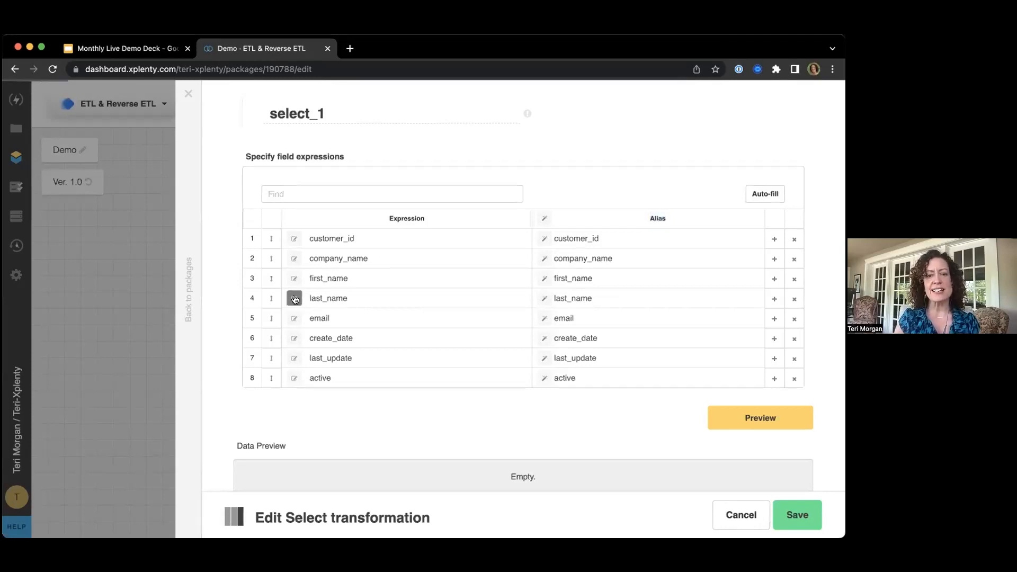
# Change the last_name expression to UCFIRST(last_name) using the String functions of the expression editor, and save the expression
pyautogui.click(294, 299)
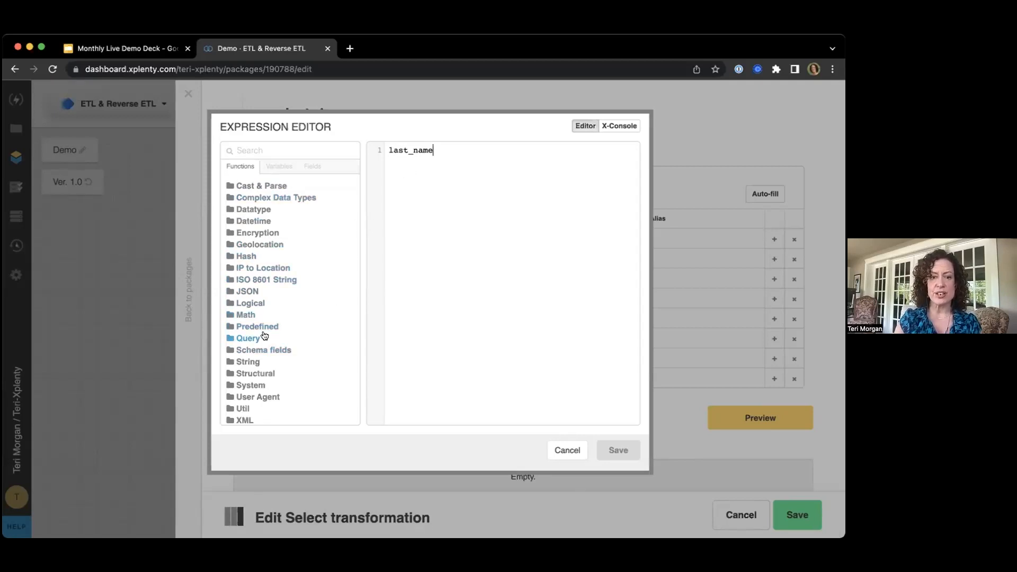
pyautogui.click(230, 363)
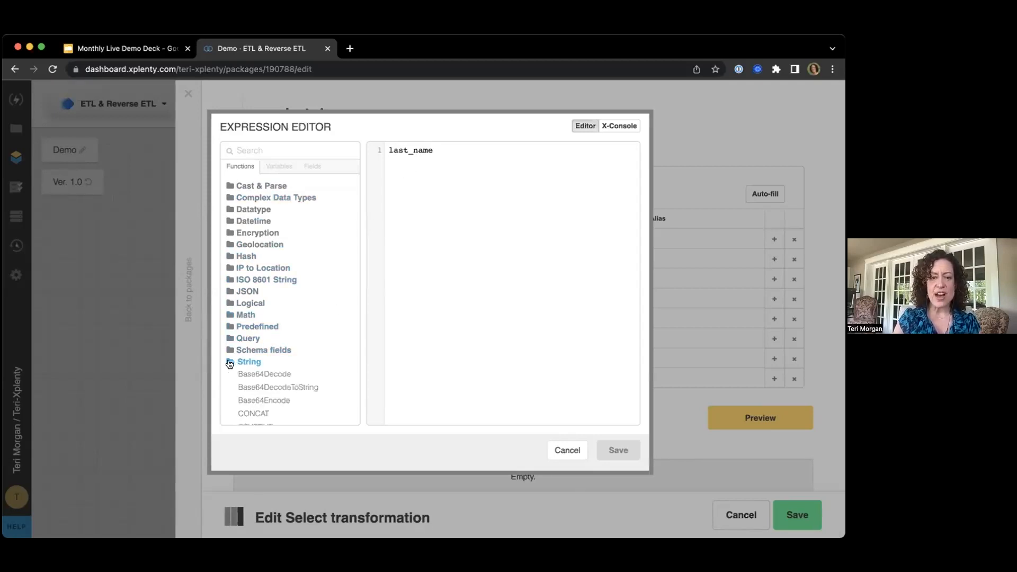
pyautogui.scroll(-3, 312, 357)
pyautogui.scroll(-4, 312, 356)
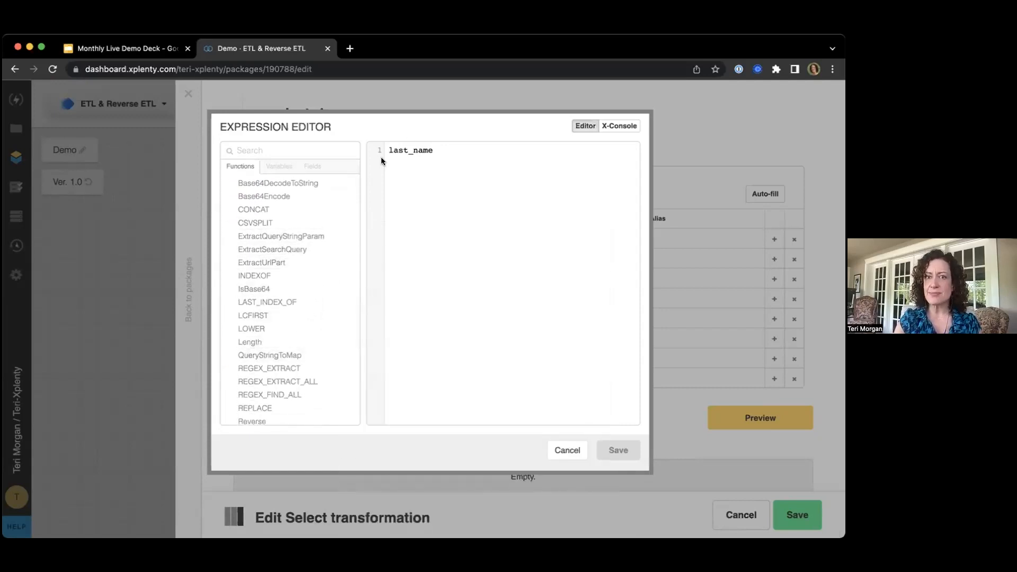
pyautogui.moveTo(358, 318)
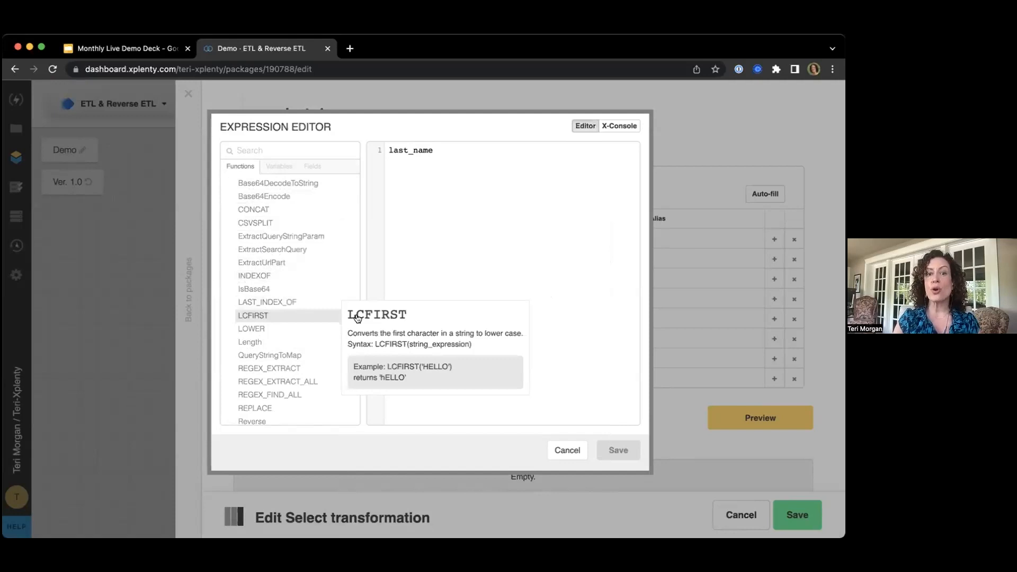
pyautogui.scroll(-2, 336, 364)
pyautogui.moveTo(322, 358)
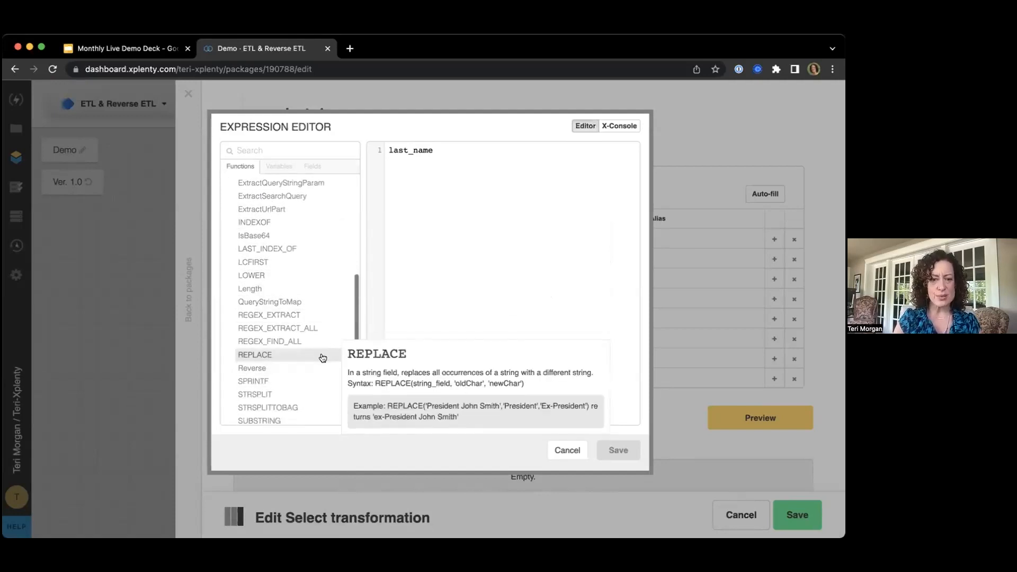
pyautogui.scroll(-3, 321, 357)
pyautogui.moveTo(259, 387)
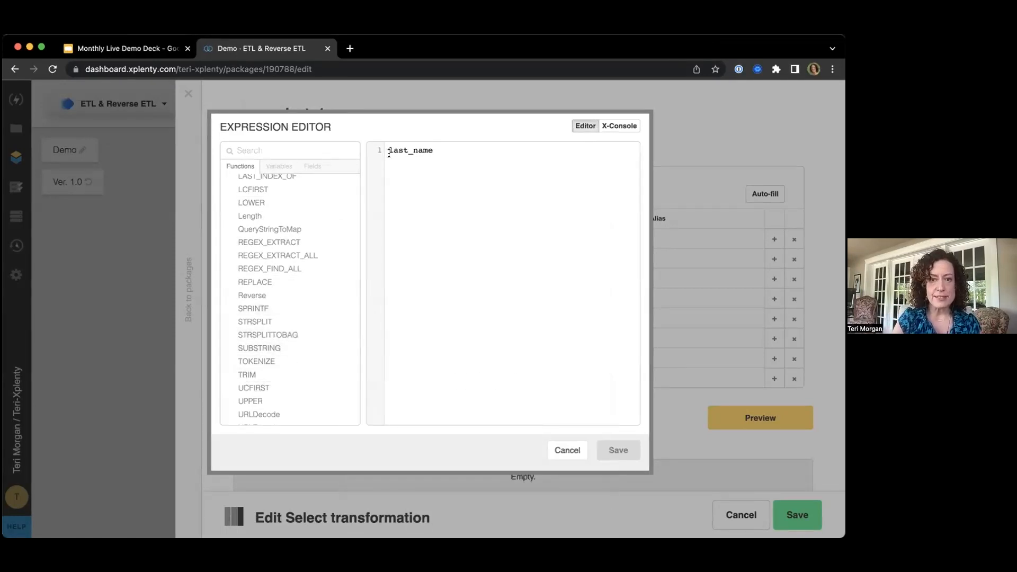
pyautogui.click(257, 389)
pyautogui.write('(')
pyautogui.click(483, 147)
pyautogui.write(')')
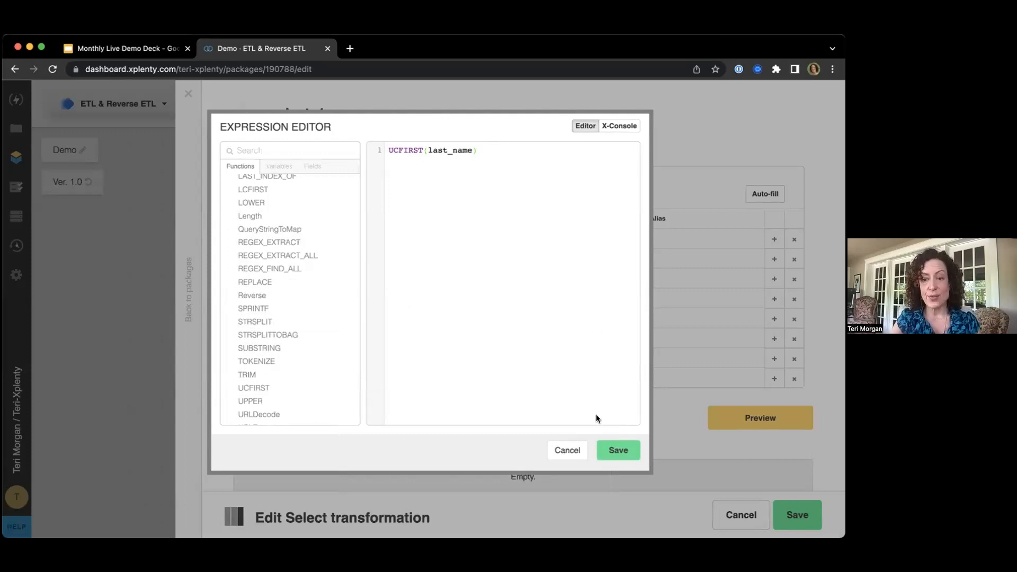
pyautogui.click(617, 450)
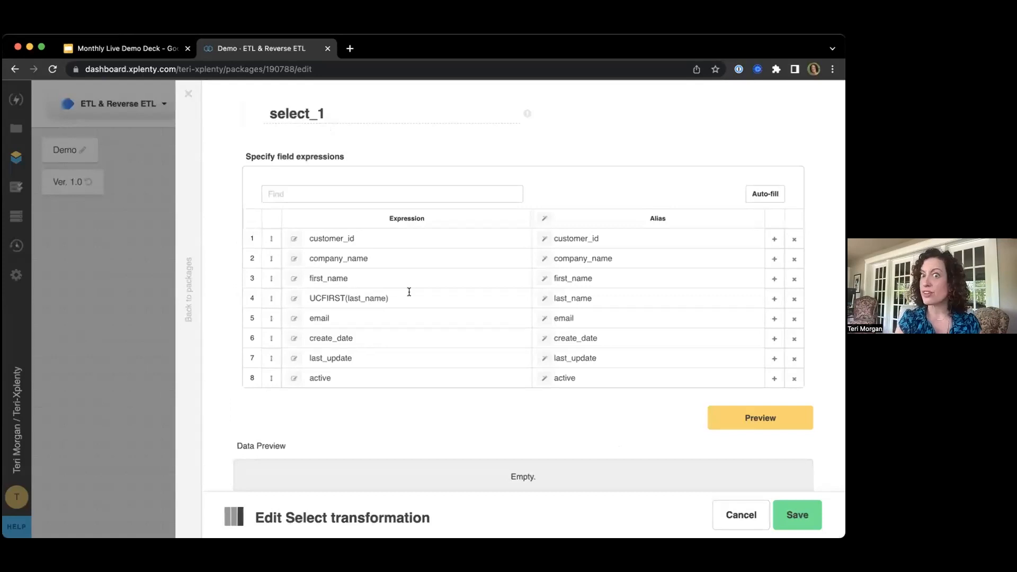
# Change the email expression to LOWER(email) using the String functions of the expression editor, and save the expression
pyautogui.click(314, 317)
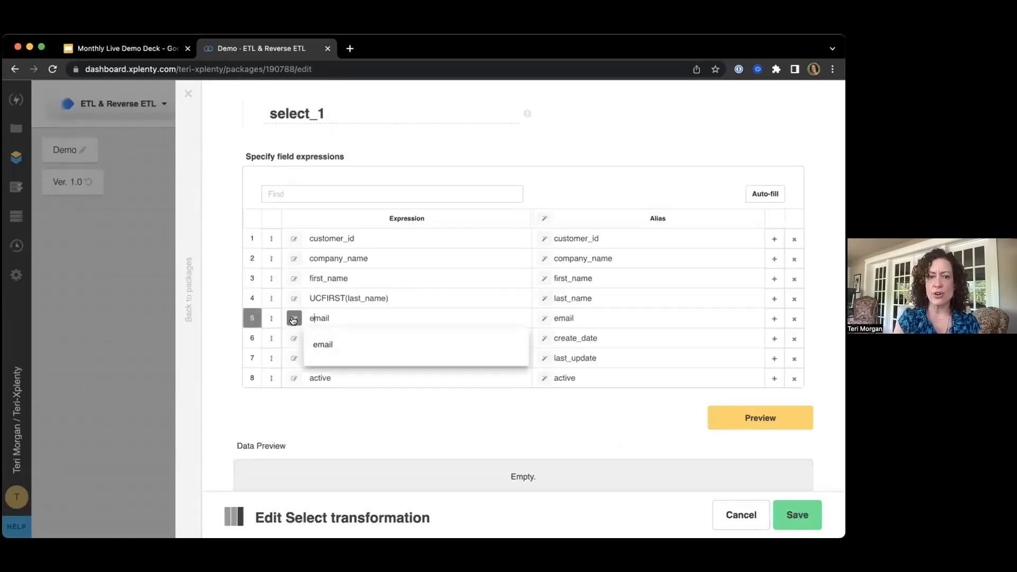
pyautogui.click(294, 319)
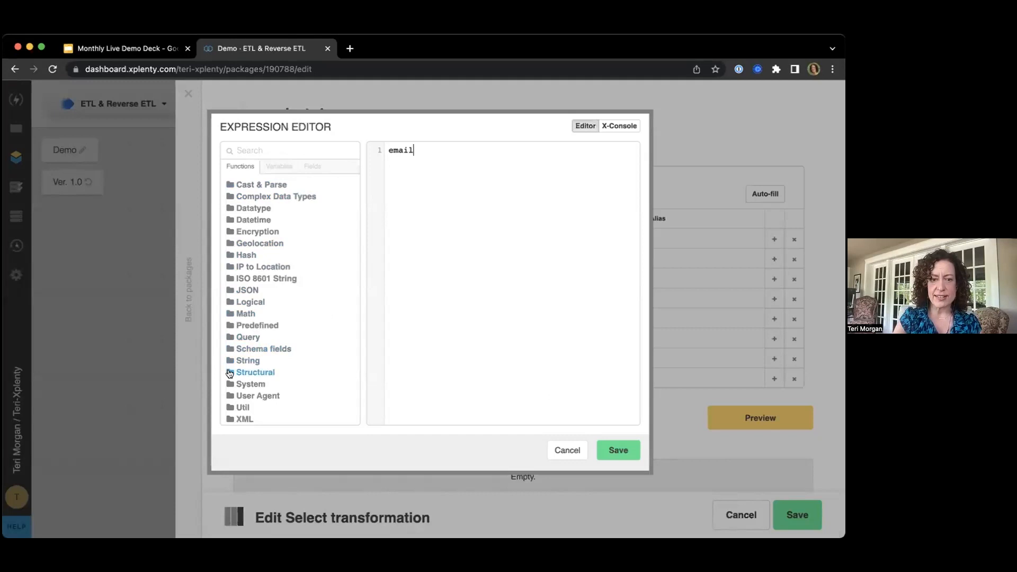
pyautogui.click(231, 361)
pyautogui.scroll(-3, 300, 338)
pyautogui.moveTo(300, 337)
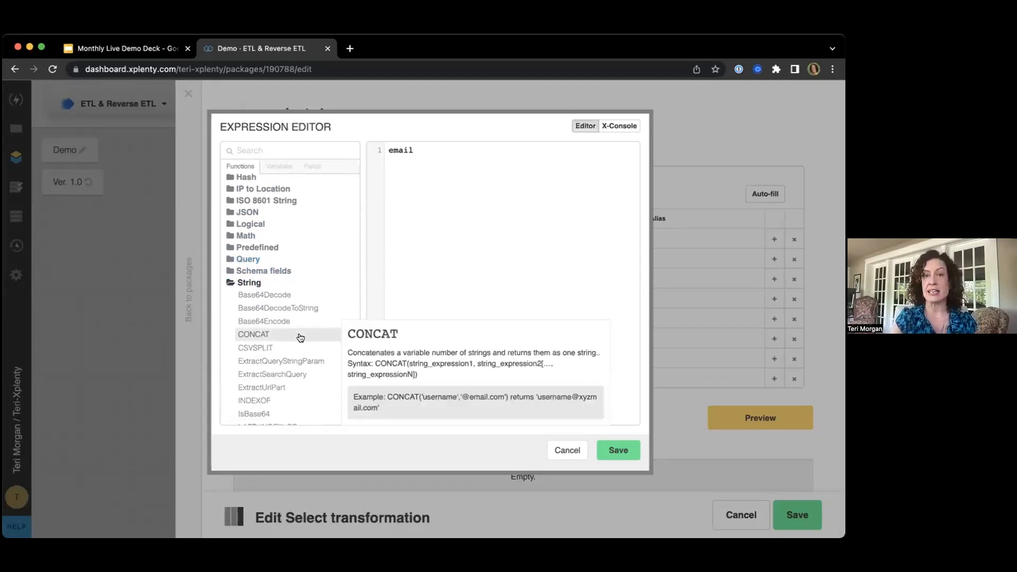
pyautogui.scroll(-5, 300, 338)
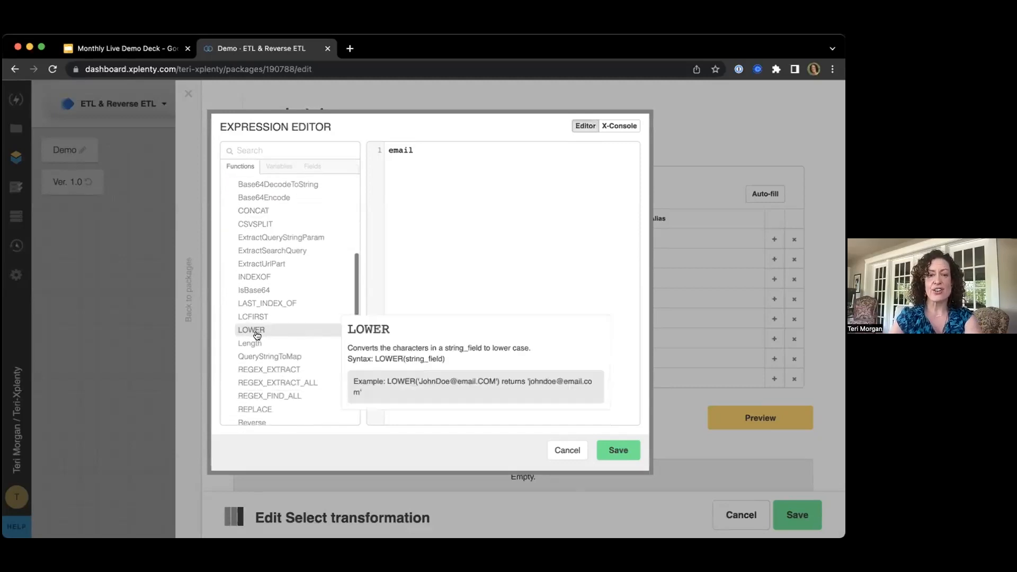
pyautogui.click(387, 151)
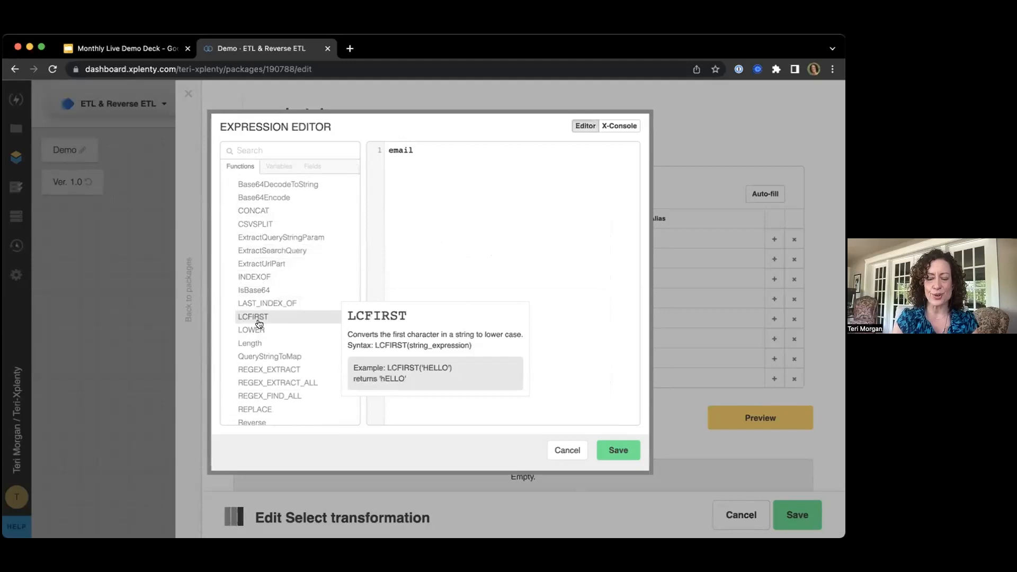
pyautogui.moveTo(258, 330)
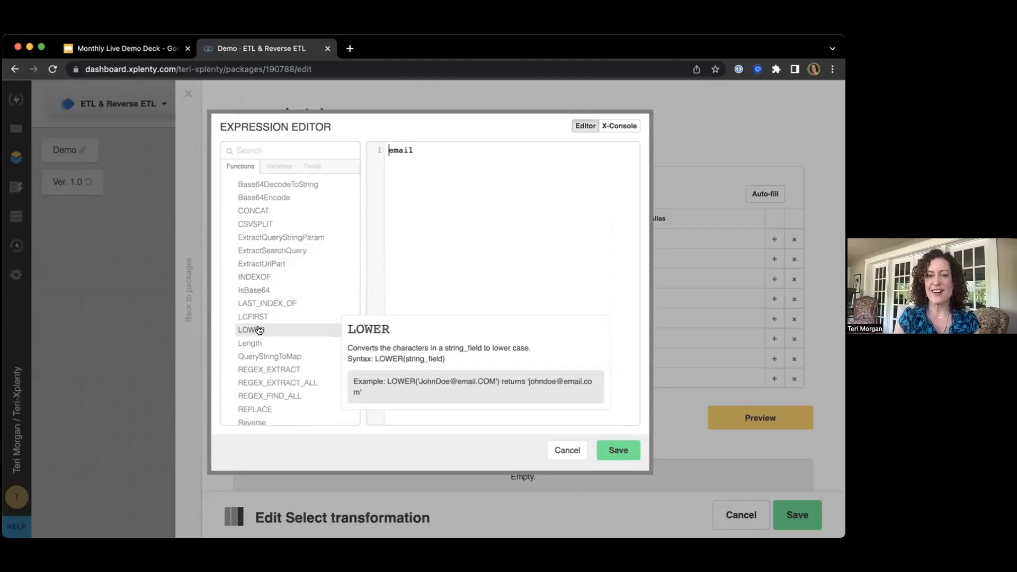
pyautogui.doubleClick(258, 330)
pyautogui.write('(')
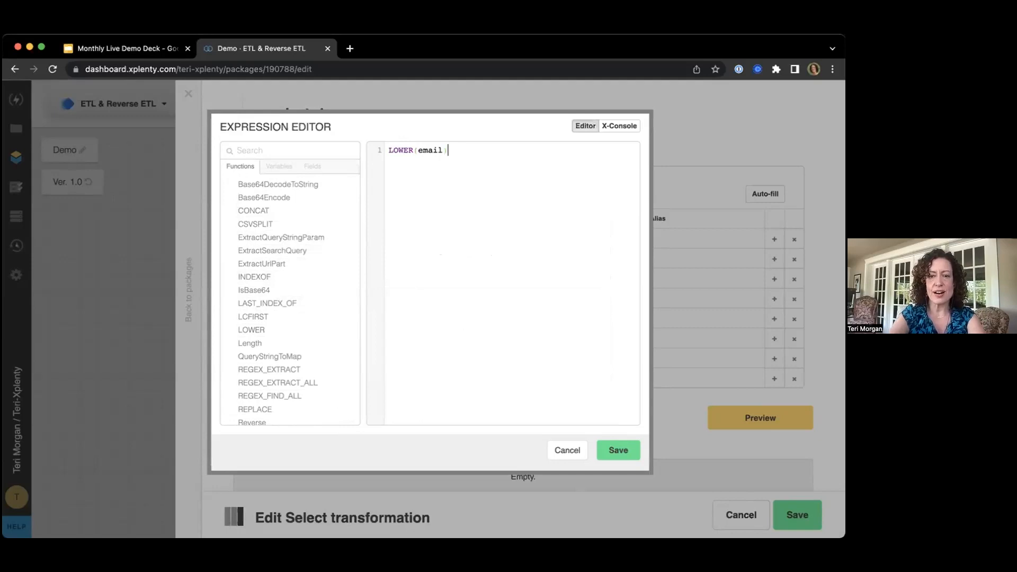
pyautogui.click(618, 448)
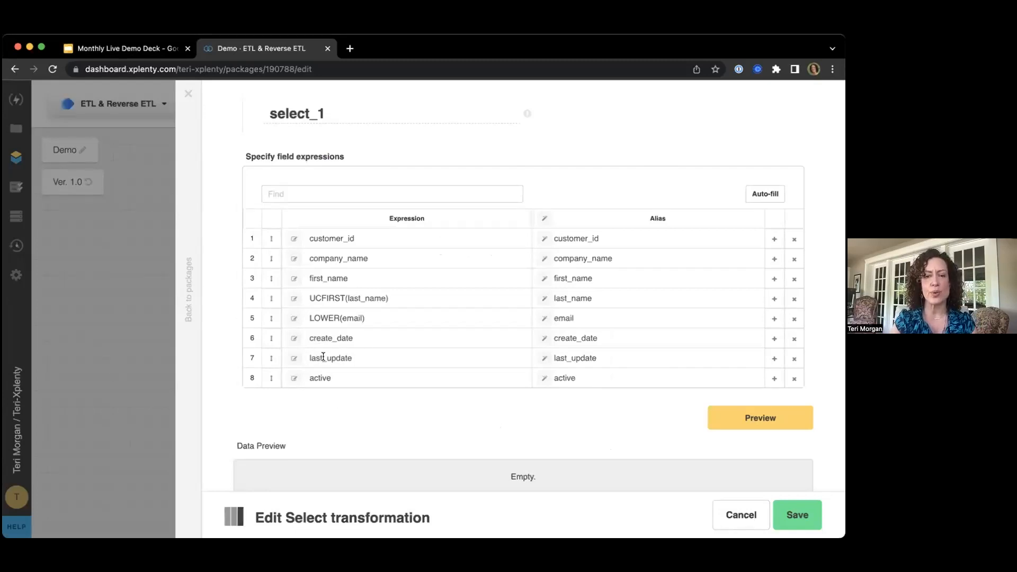
# Open the last_update expression in the expression editor and insert the Cast & Parse function ToDateCustomFormats before the field name
pyautogui.click(294, 358)
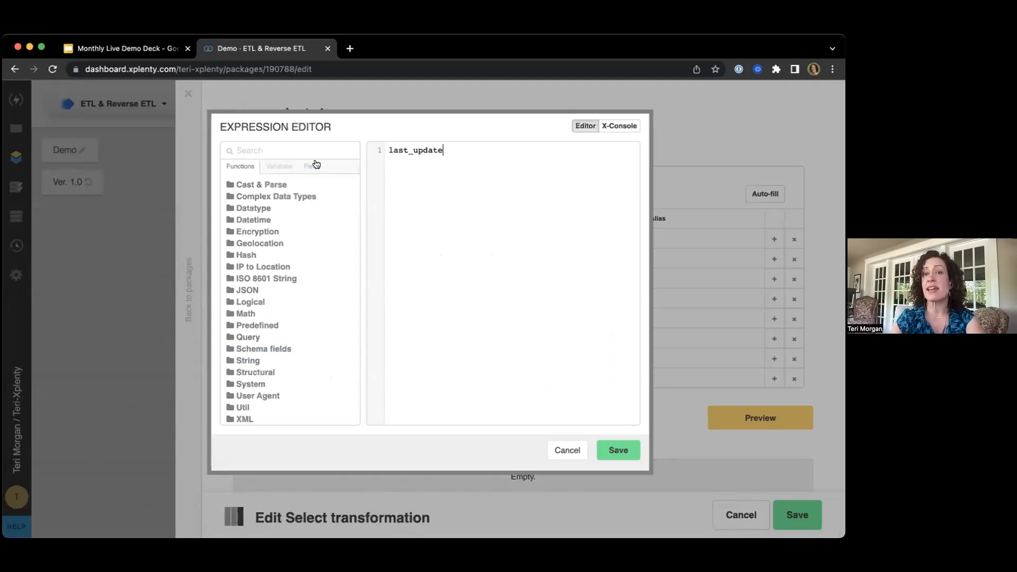
pyautogui.click(242, 185)
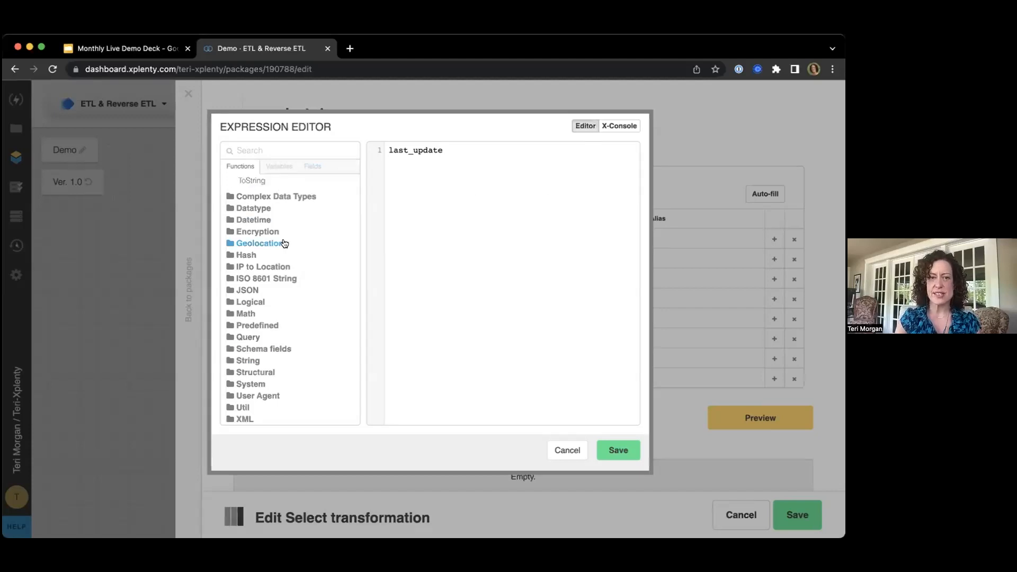
pyautogui.scroll(3, 284, 243)
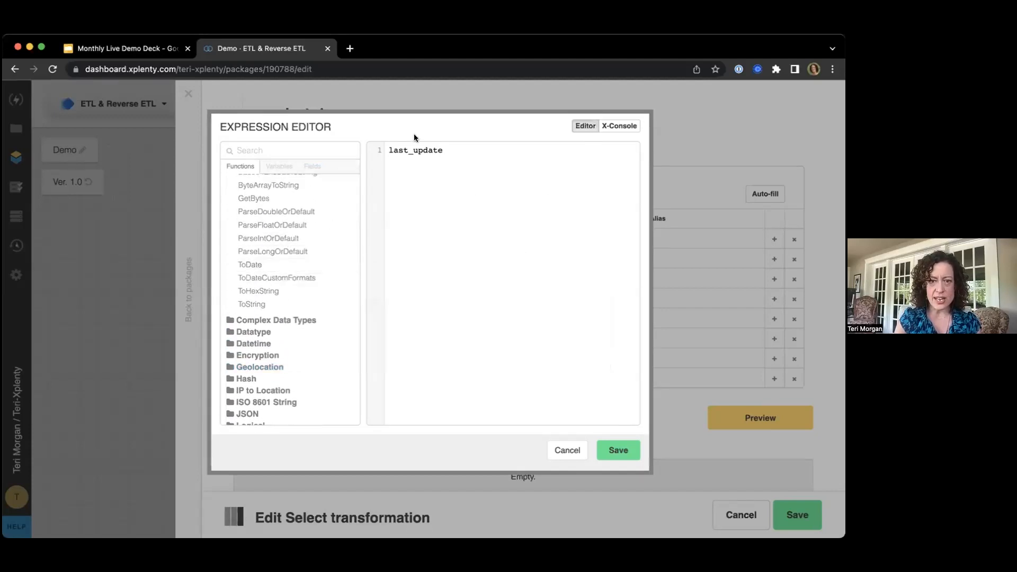
pyautogui.moveTo(244, 280)
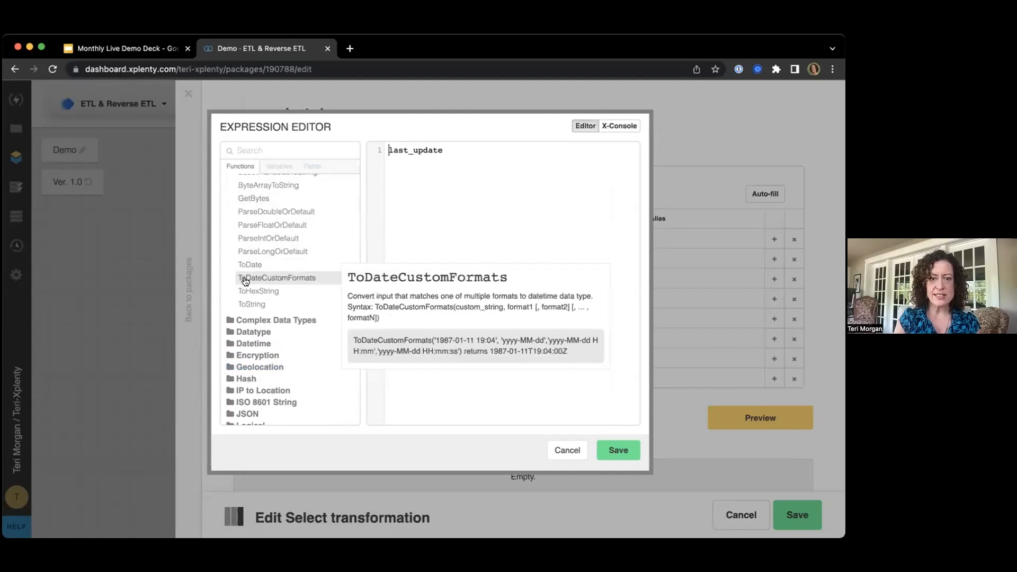
pyautogui.doubleClick(281, 280)
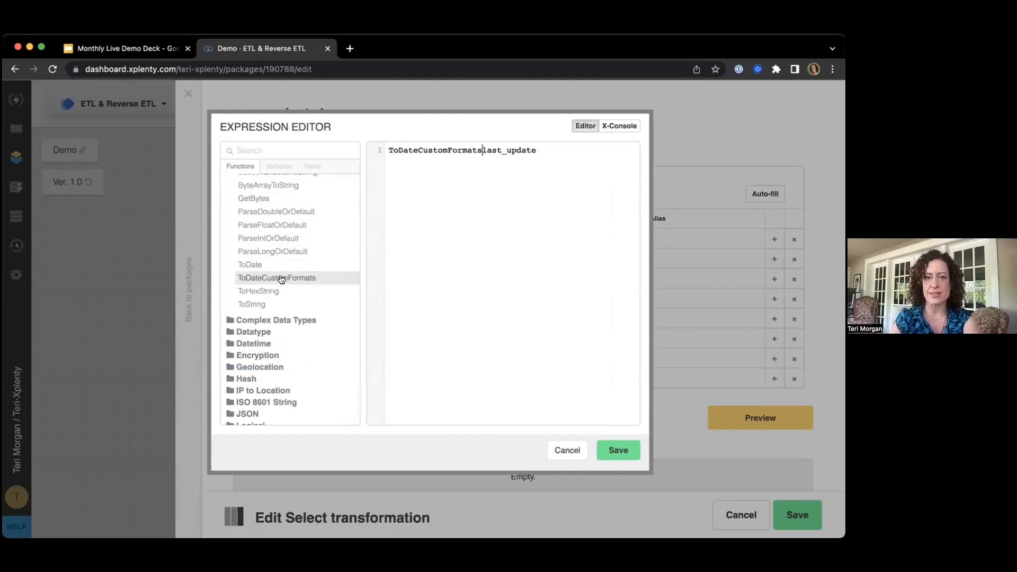
# Complete the last_update expression as ToDateCustomFormats(last_update, 'MM/dd/yyyy') and save it
pyautogui.write('(')
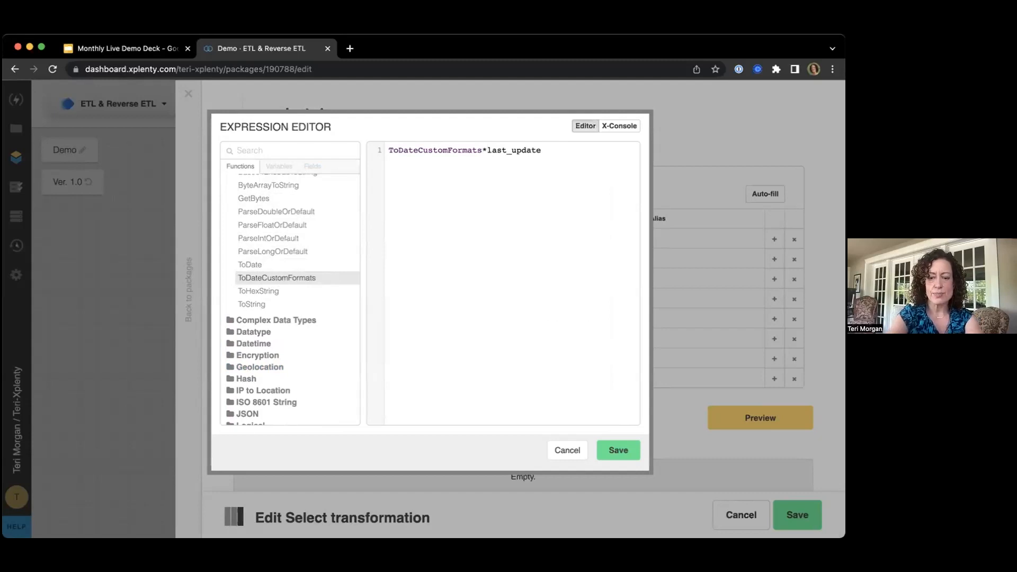
pyautogui.click(543, 149)
pyautogui.write(', ')
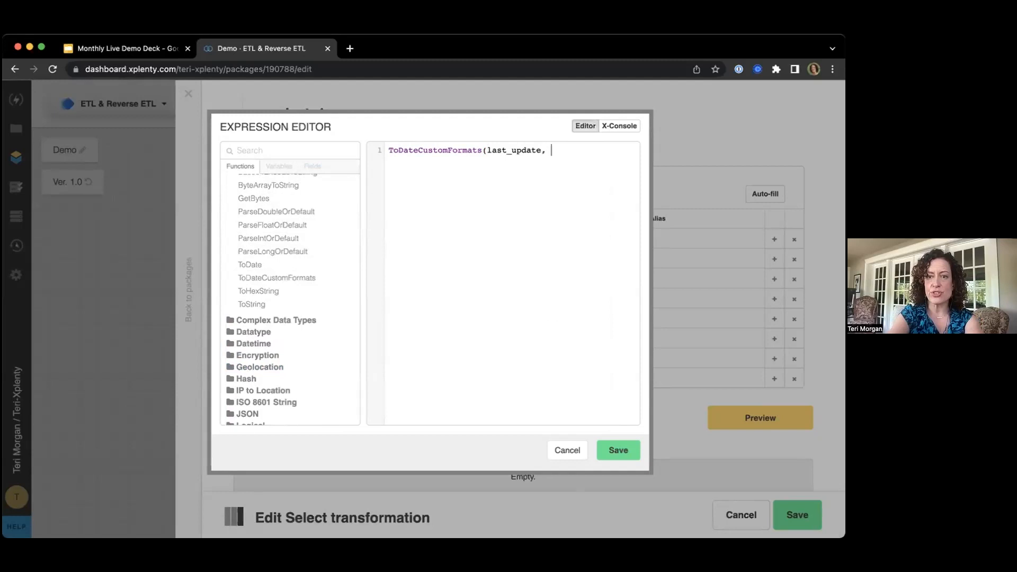
pyautogui.write("''")
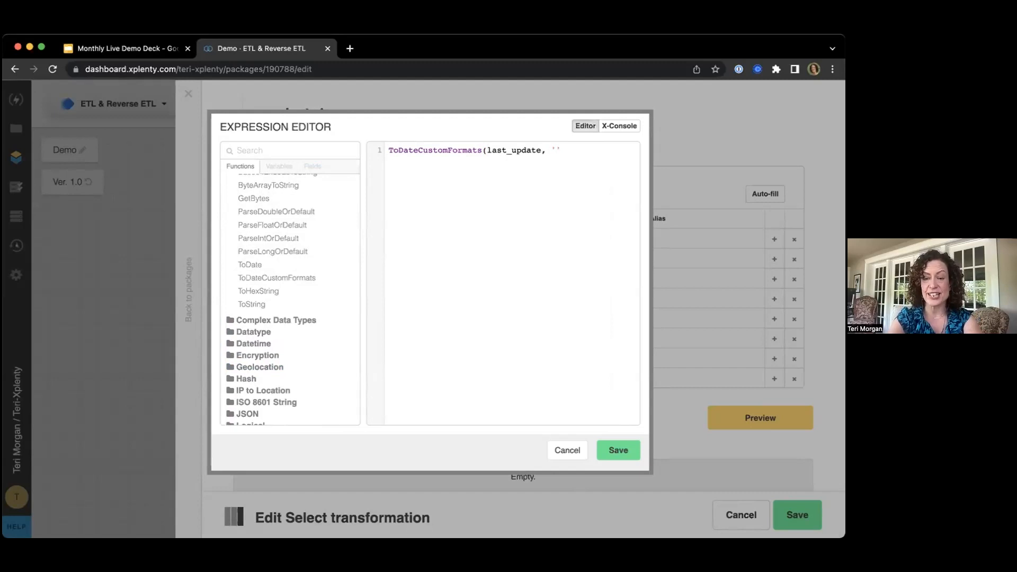
pyautogui.write('MM/dd')
pyautogui.press('BackSpace')
pyautogui.press('BackSpace')
pyautogui.write('dd/yyyy')
pyautogui.click(615, 147)
pyautogui.write(')')
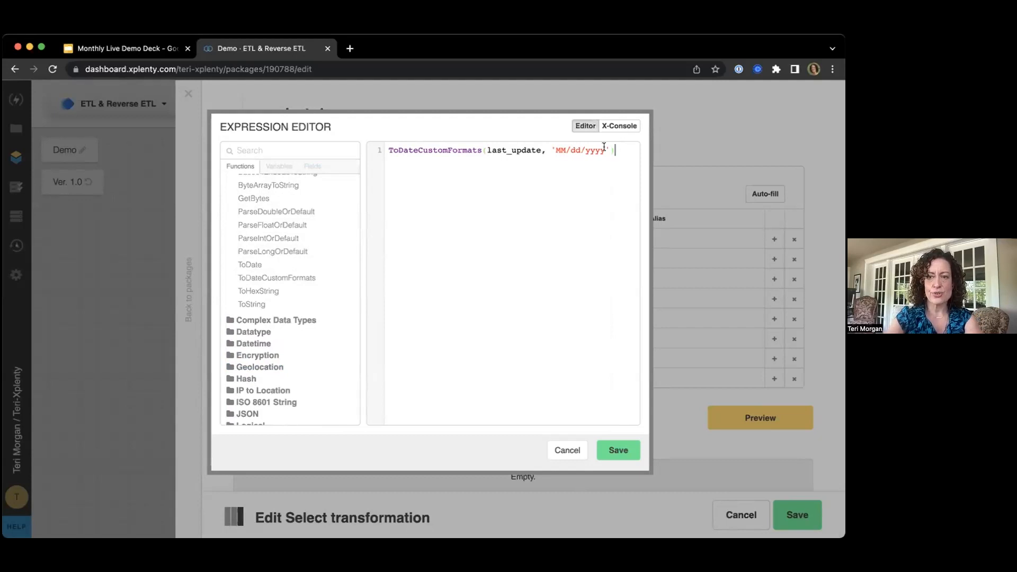
pyautogui.click(618, 450)
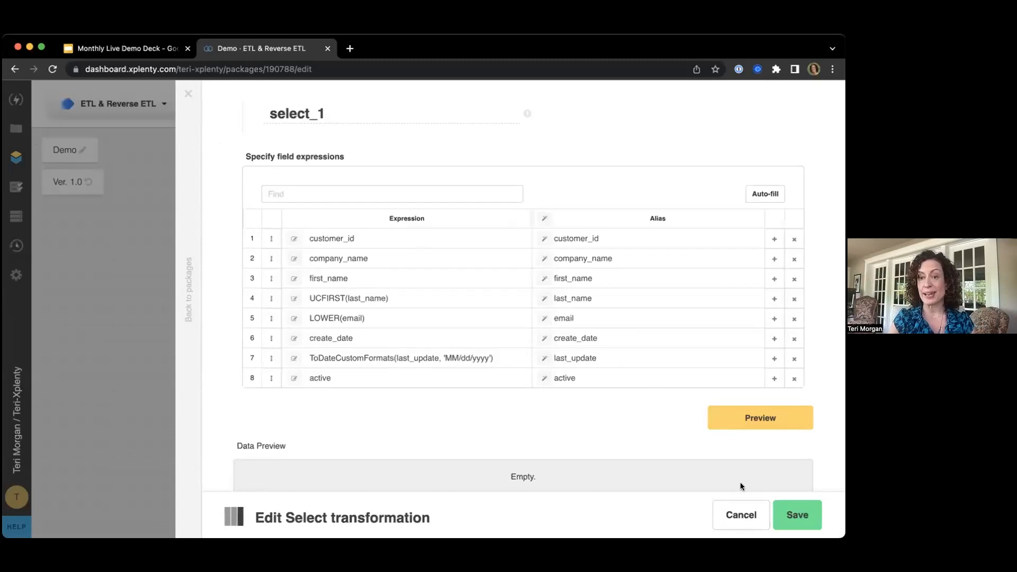
# Save the Select transformation and add a Salesforce destination directly after it
pyautogui.click(784, 514)
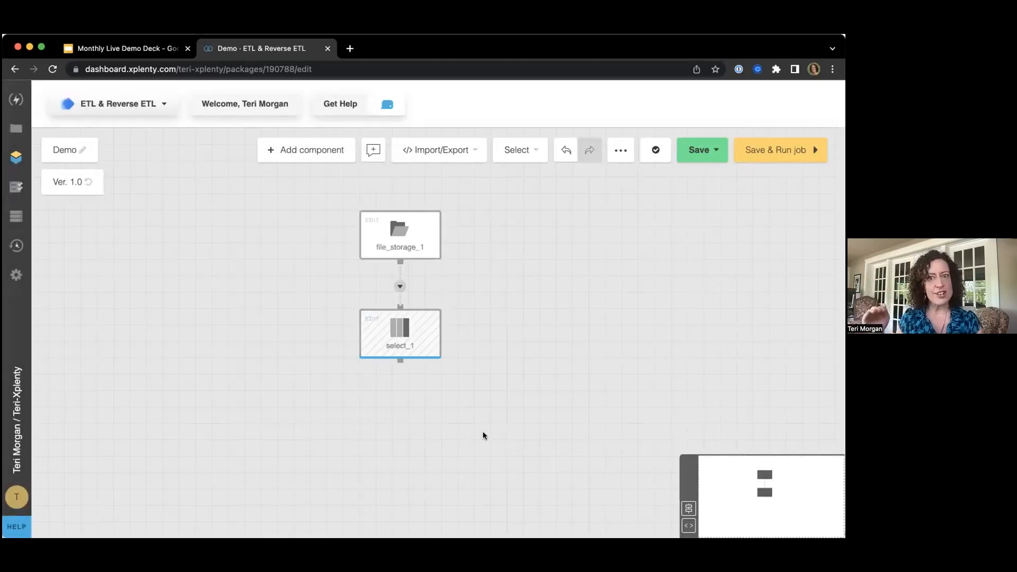
pyautogui.moveTo(386, 311)
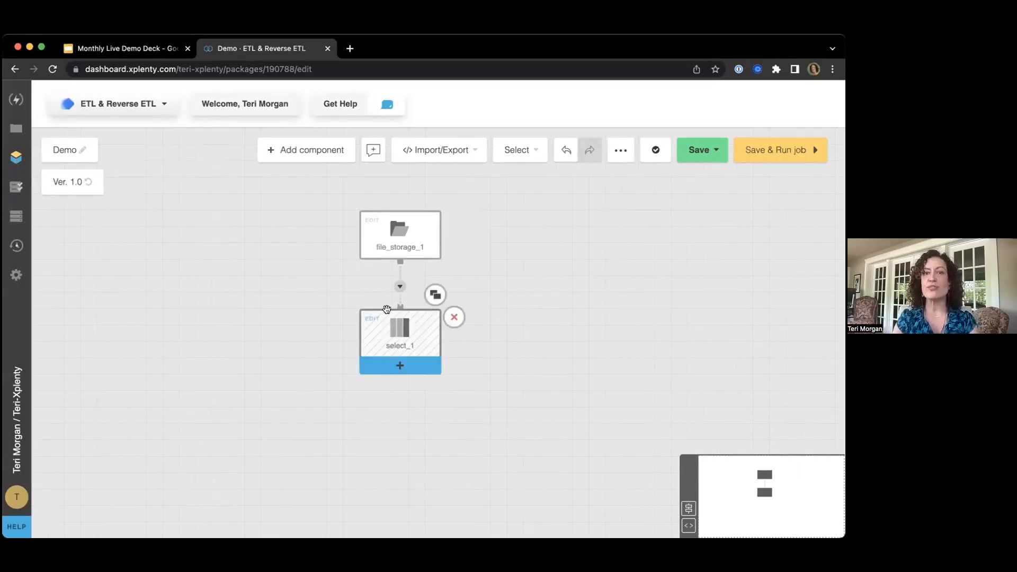
pyautogui.click(398, 365)
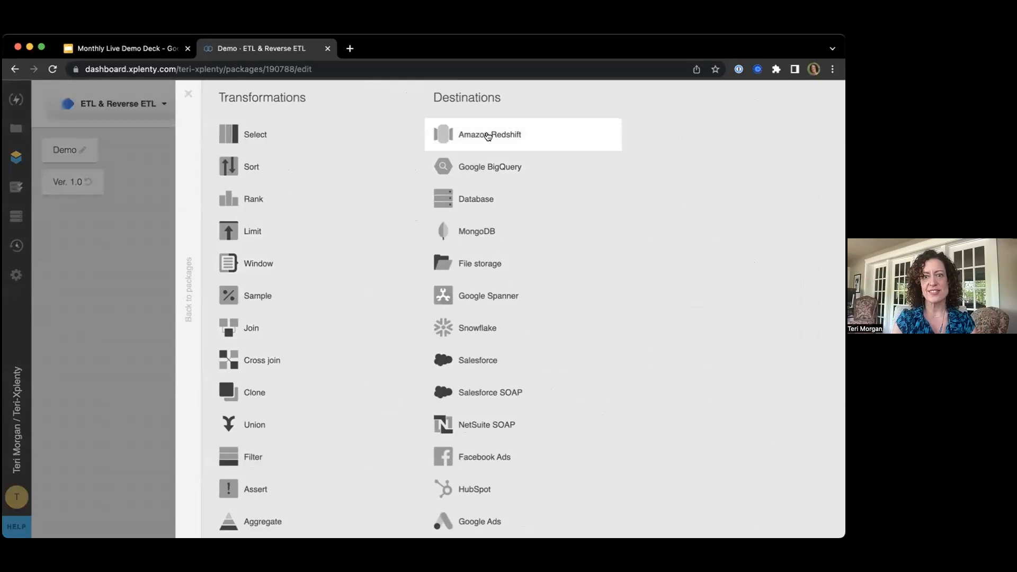
pyautogui.click(489, 361)
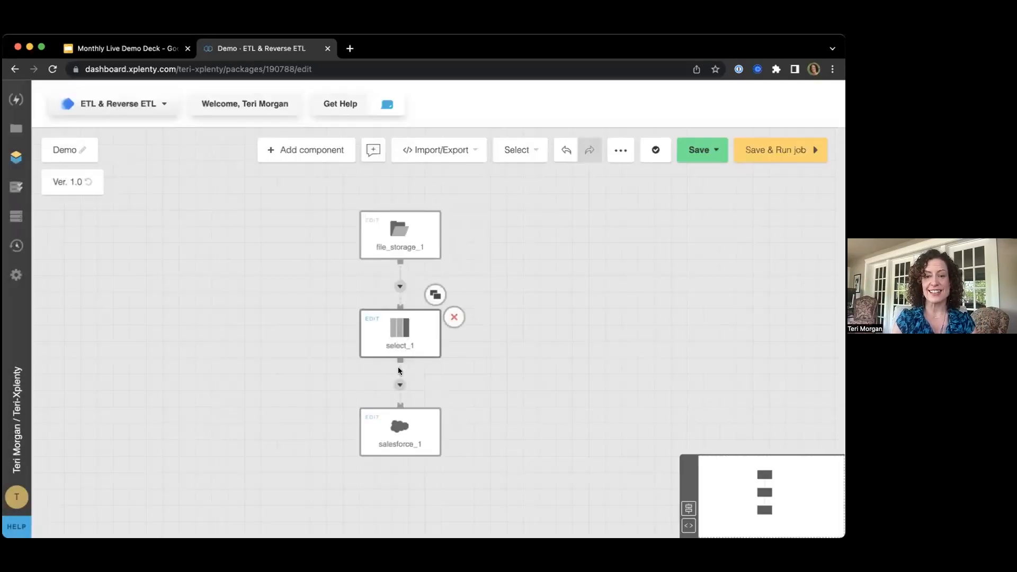
# Open the Salesforce destination for editing, choose the Salesforce Dev target connection and continue to the destination properties
pyautogui.click(400, 424)
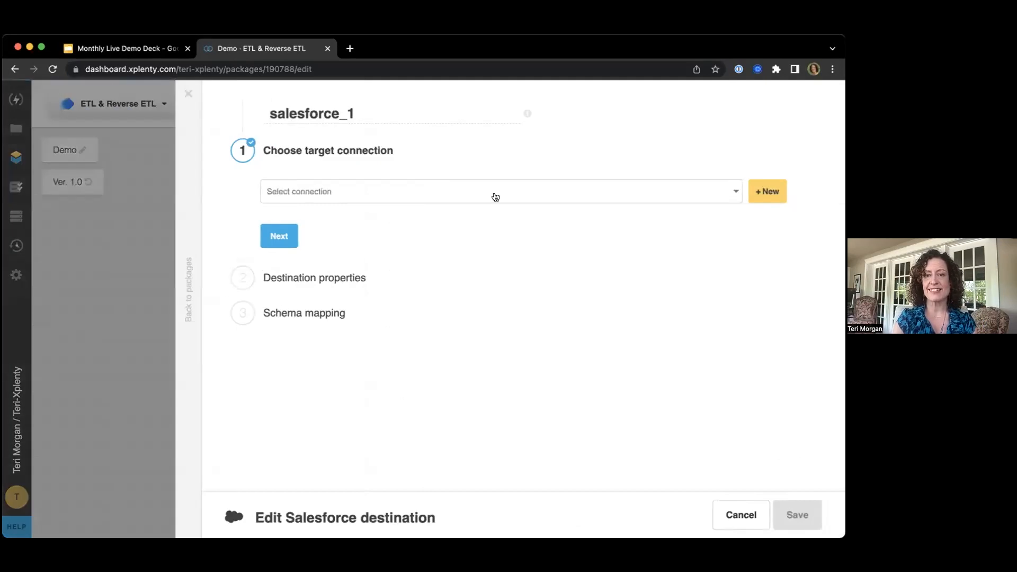
pyautogui.click(496, 197)
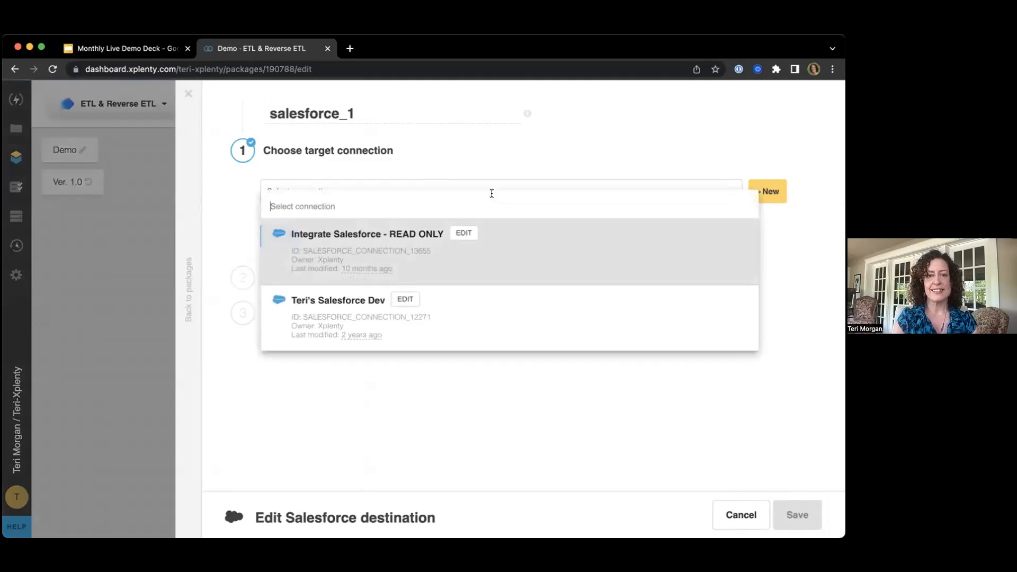
pyautogui.click(352, 318)
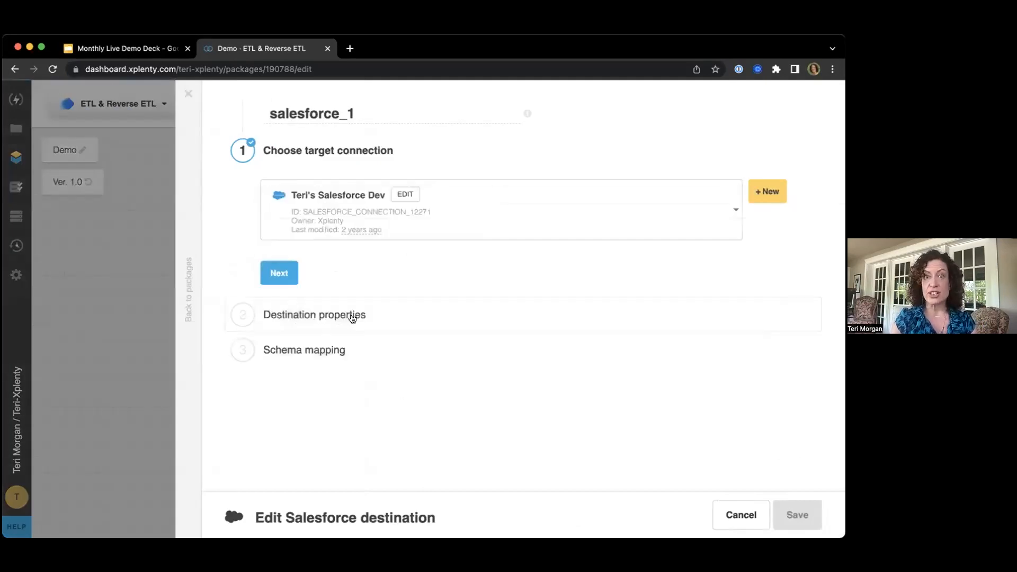
pyautogui.click(279, 273)
# Set the destination's target object to Lead, keep the Insert only operation type and continue to schema mapping
pyautogui.click(502, 242)
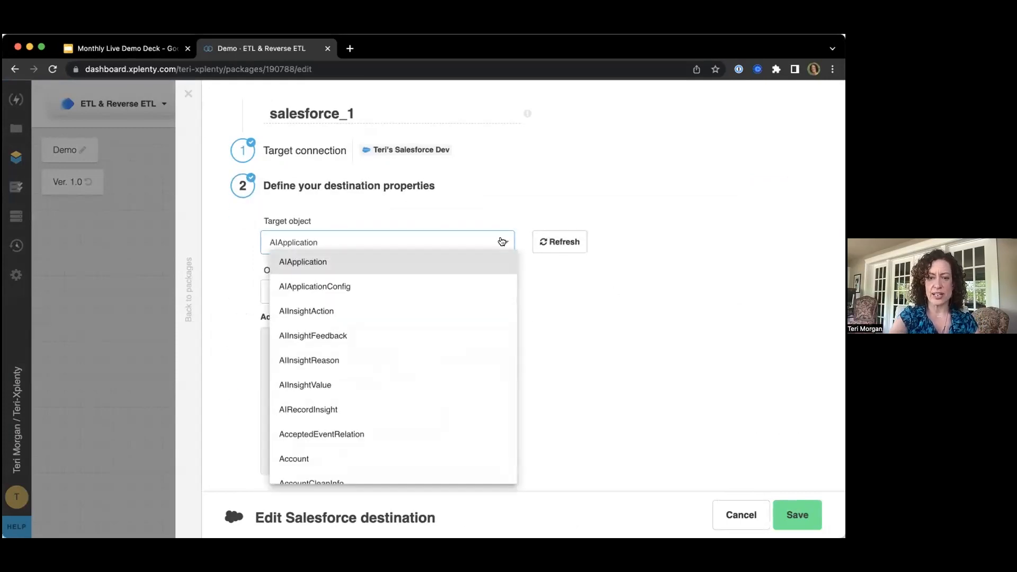
pyautogui.press('l')
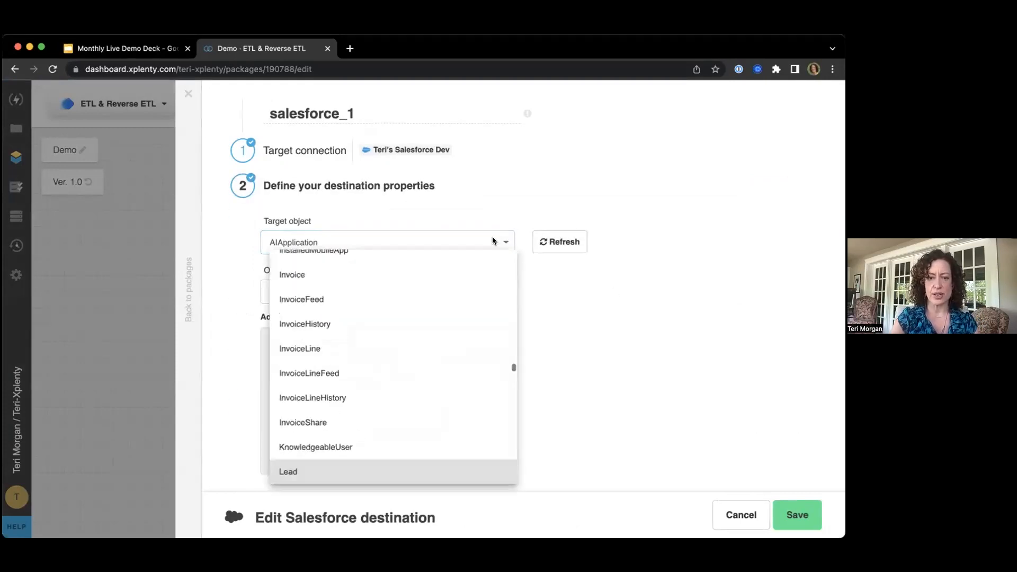
pyautogui.click(307, 470)
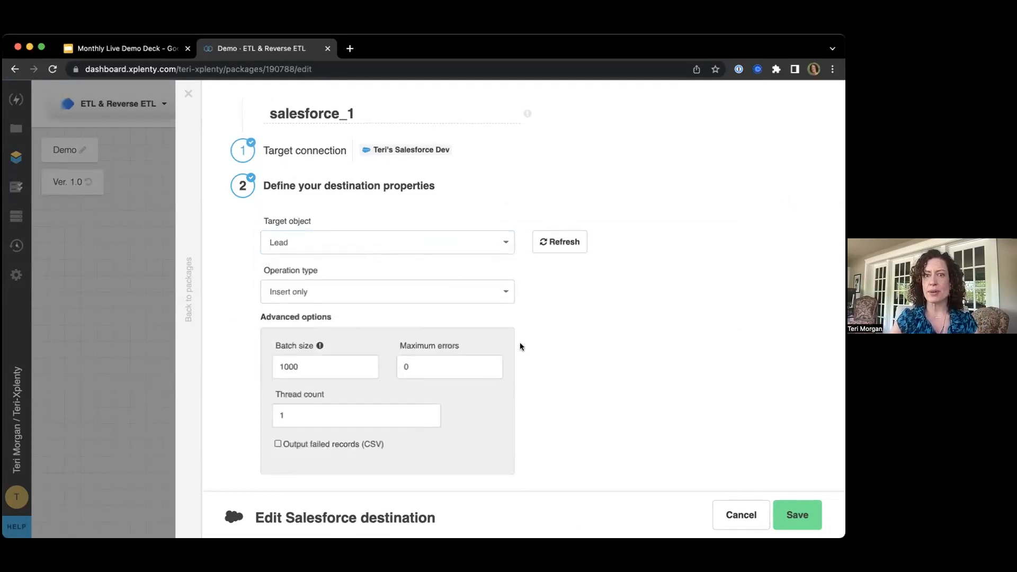
pyautogui.scroll(-3, 520, 347)
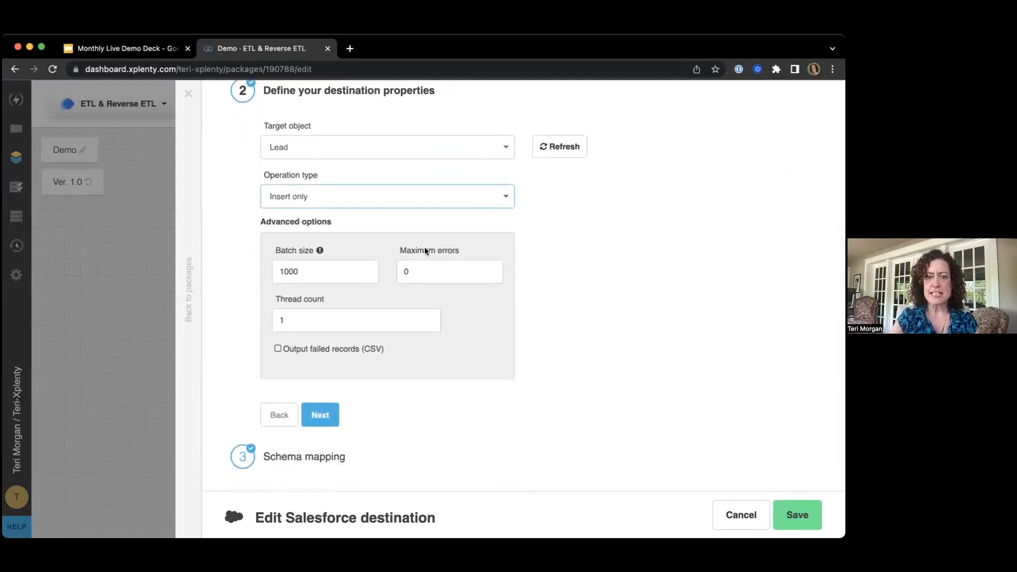
pyautogui.click(319, 414)
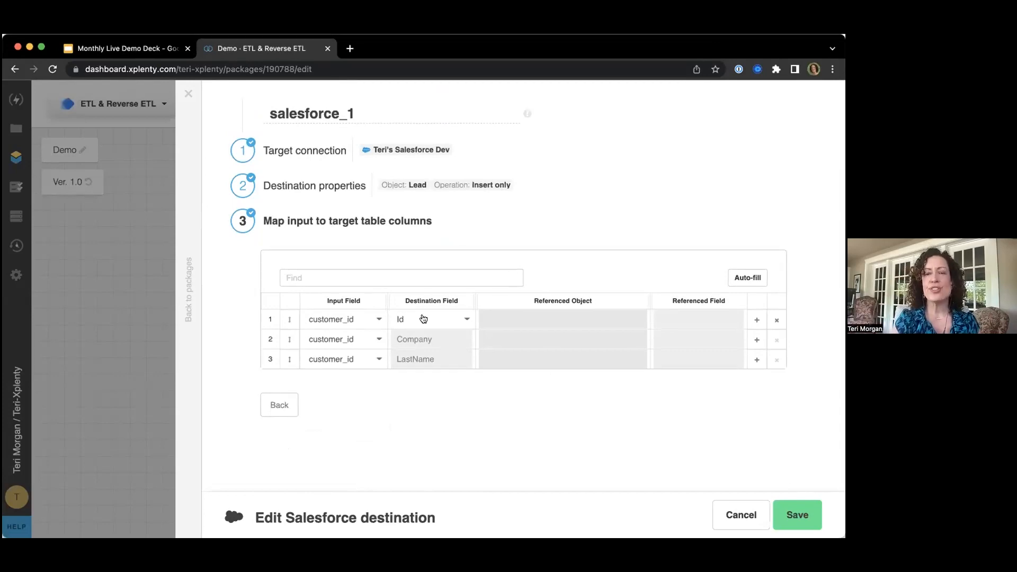
# Map the input field first_name to the destination field FirstName in the first row of the schema mapping
pyautogui.click(353, 319)
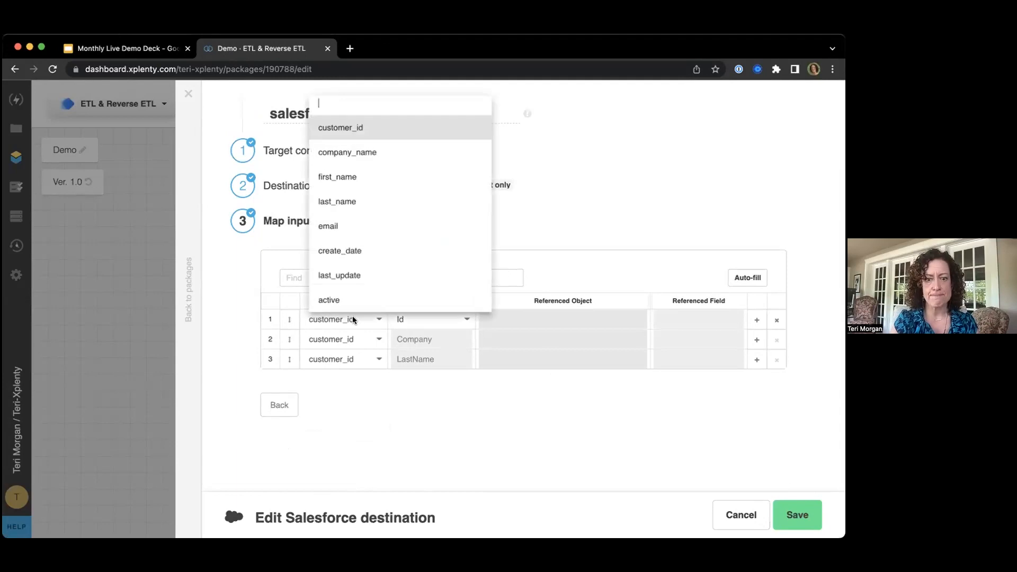
pyautogui.click(338, 177)
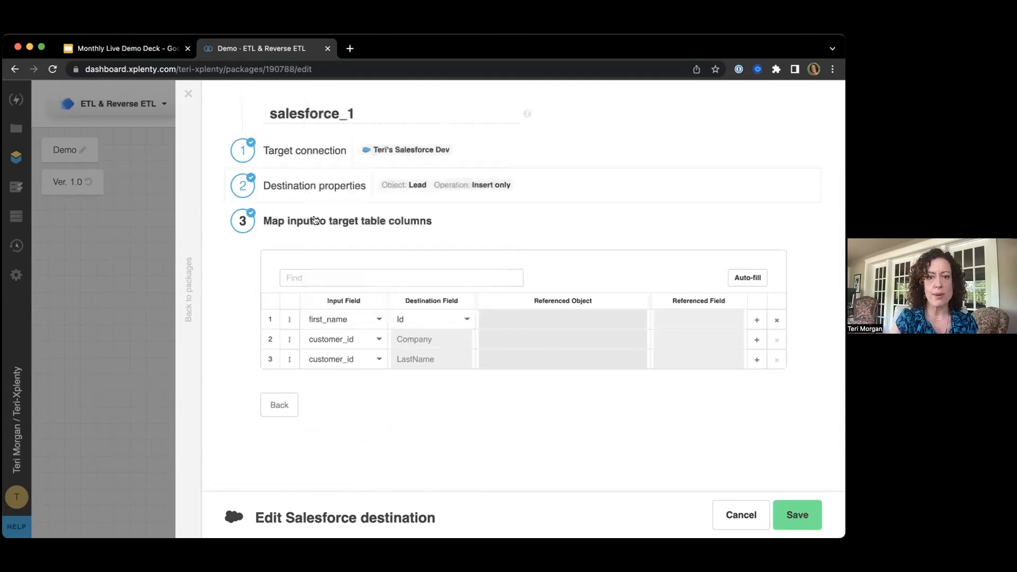
pyautogui.click(451, 316)
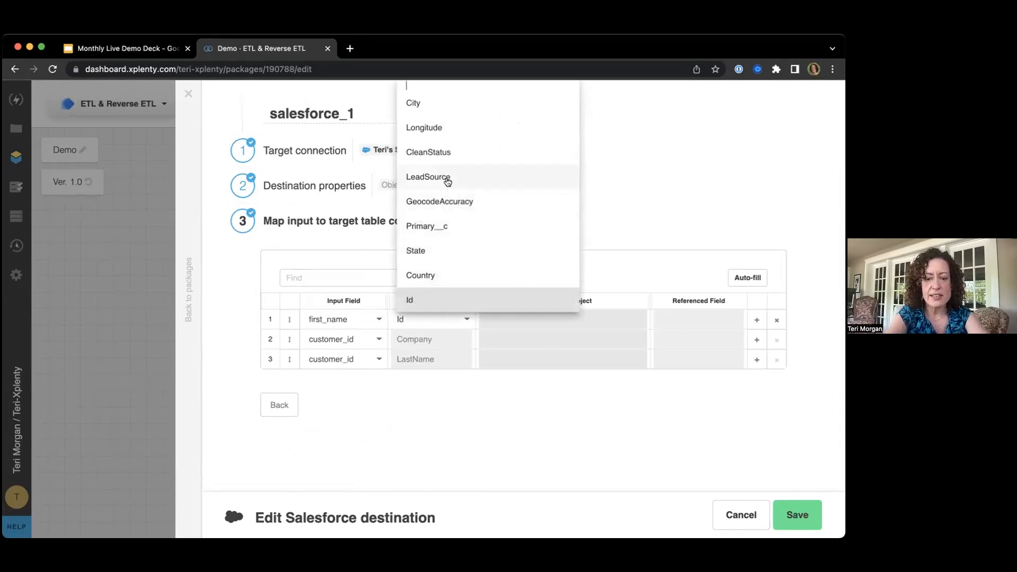
pyautogui.write('fi')
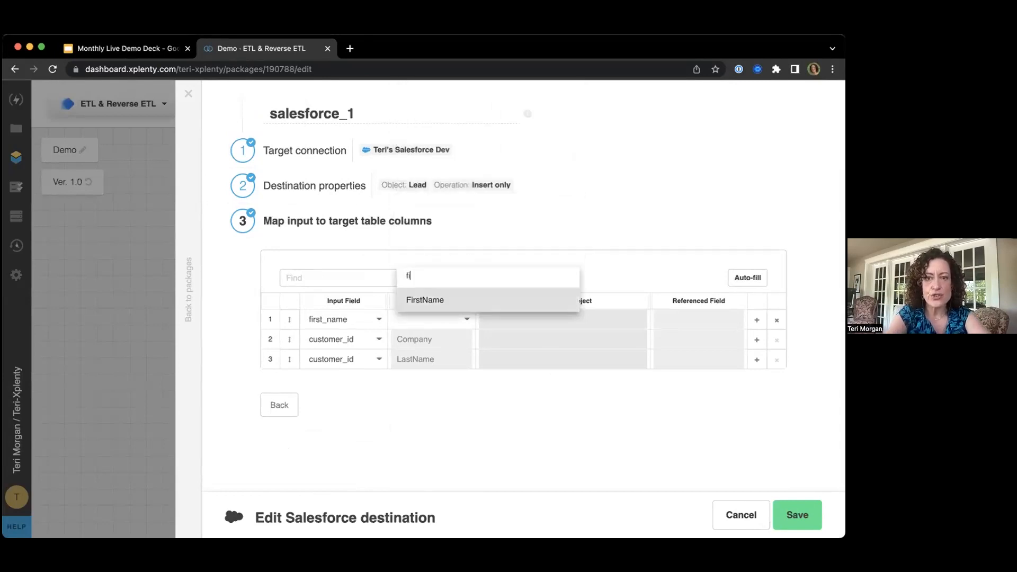
pyautogui.click(424, 300)
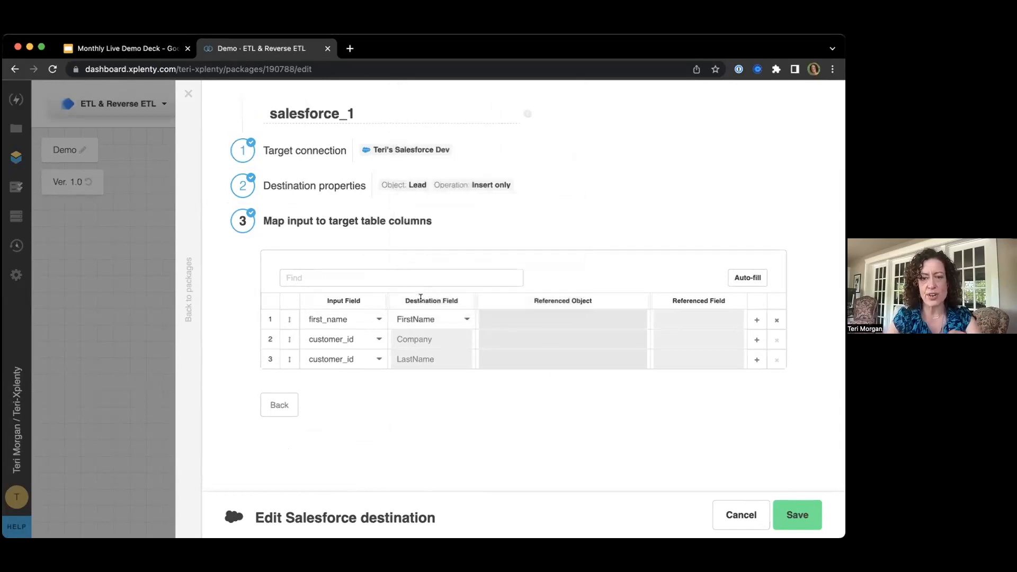
# Choose company_name as the input for Company and last_name for LastName, and save the Salesforce destination
pyautogui.click(332, 341)
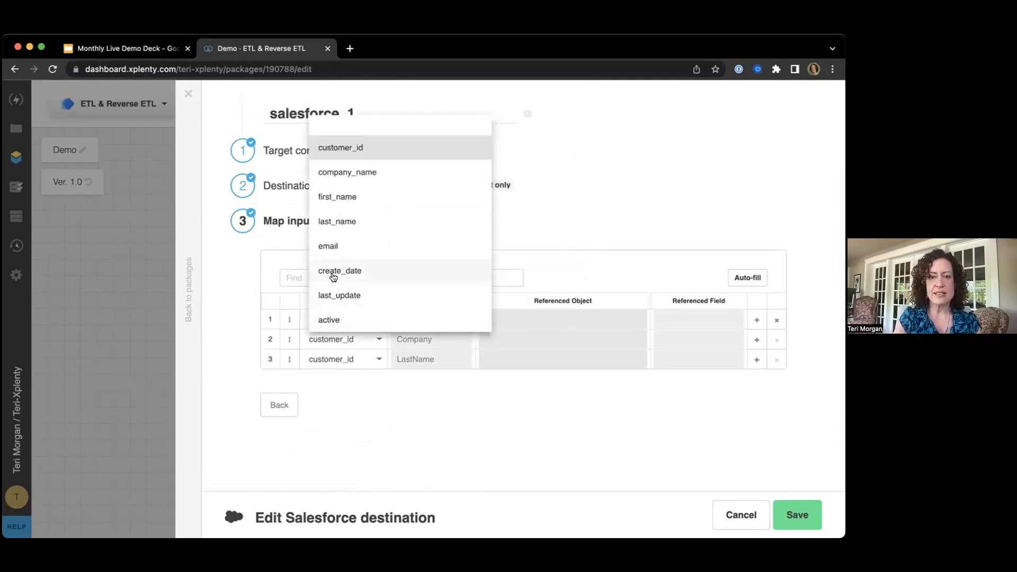
pyautogui.click(347, 172)
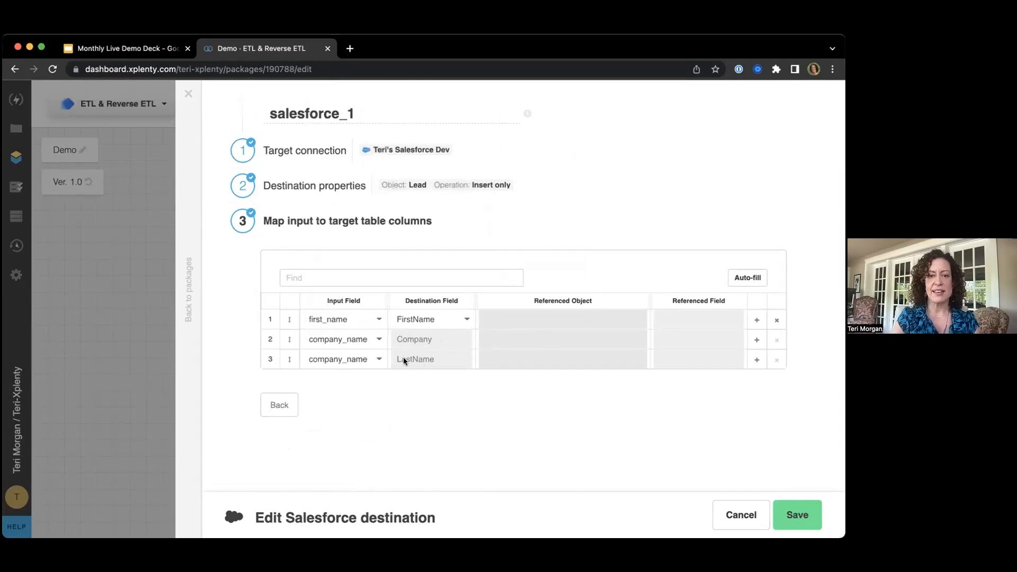
pyautogui.click(363, 358)
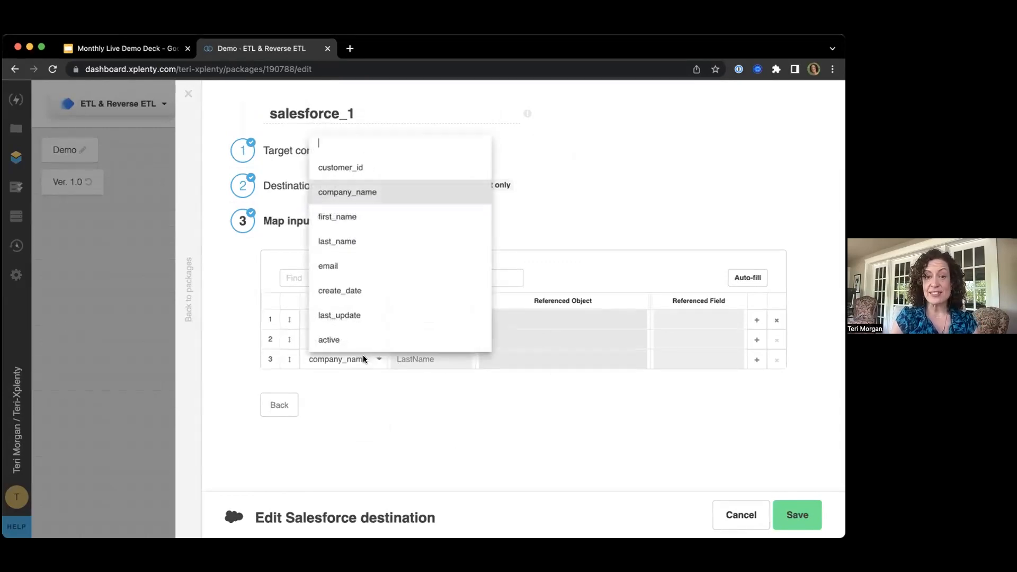
pyautogui.click(340, 240)
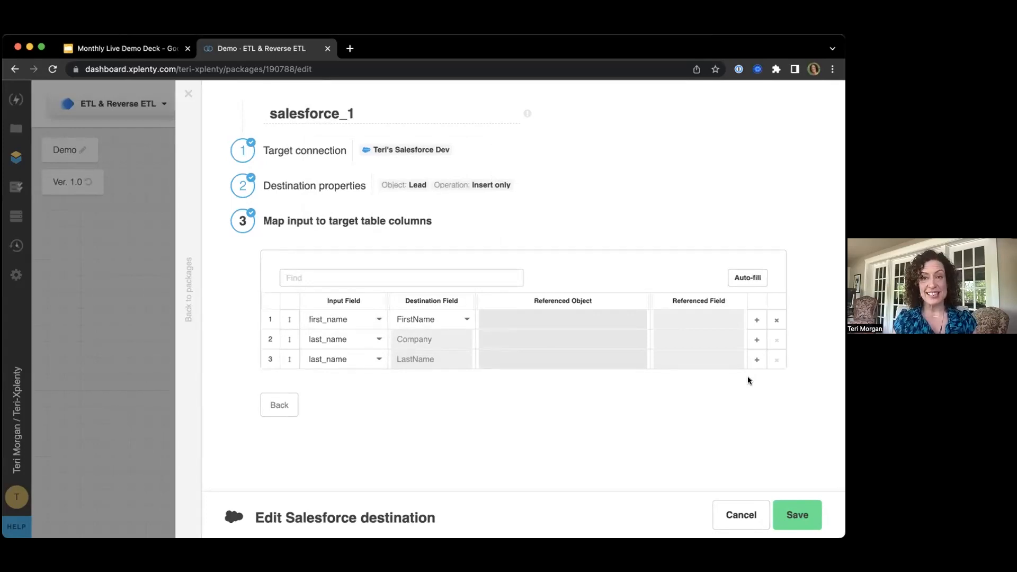
pyautogui.click(797, 507)
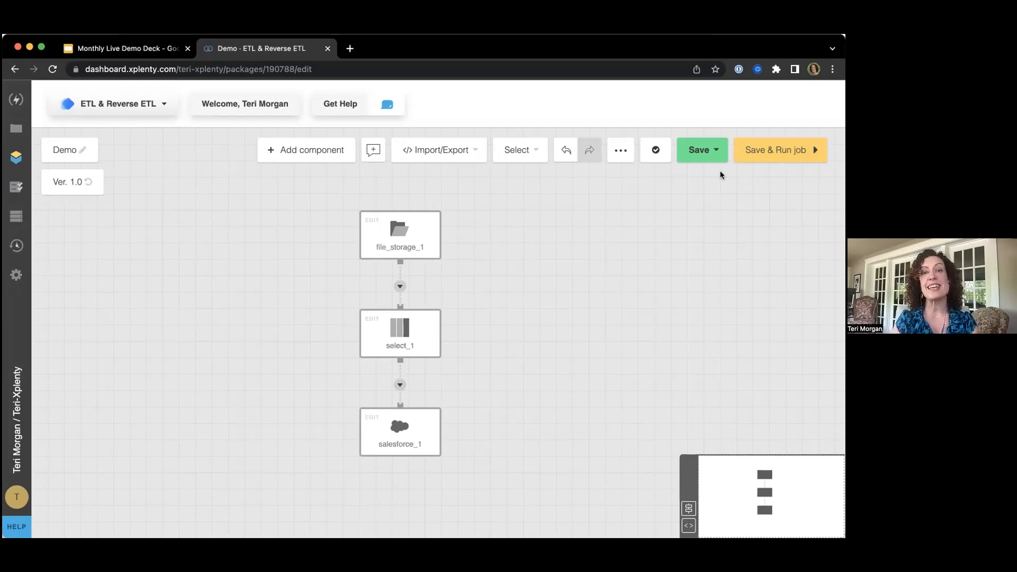
# Save the Demo package with Quick save, without creating a major version
pyautogui.click(712, 158)
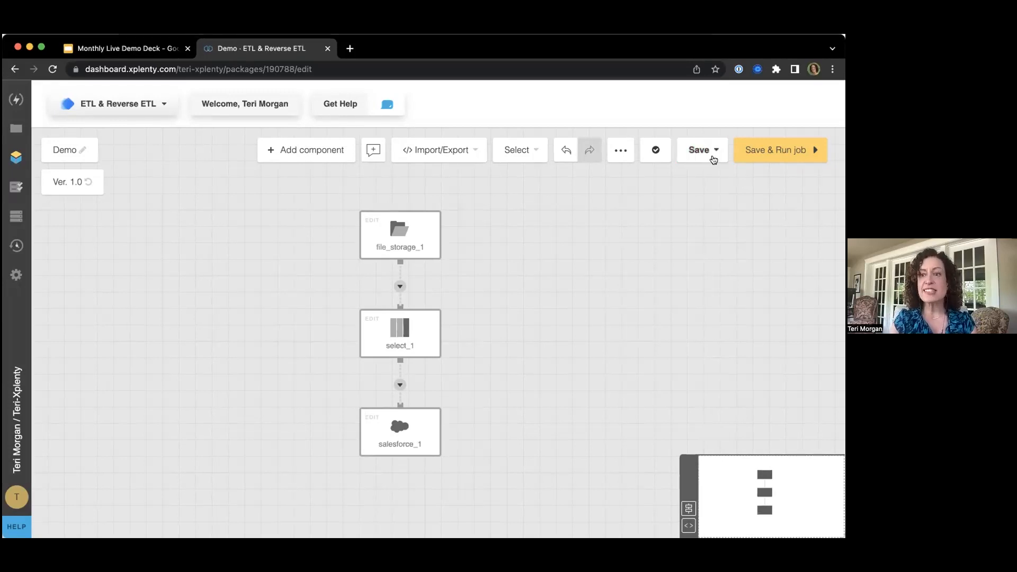
pyautogui.click(713, 153)
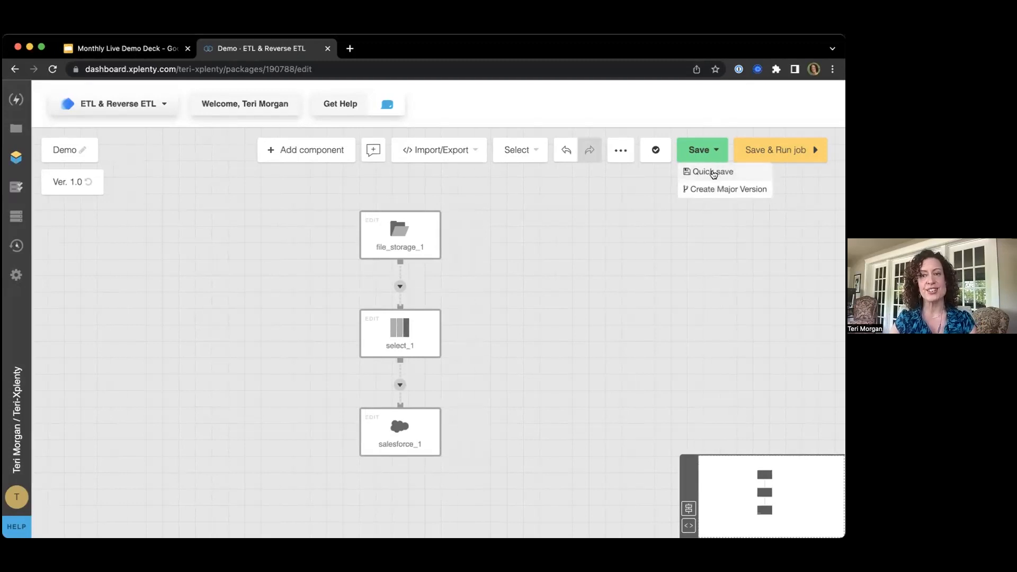
pyautogui.click(717, 171)
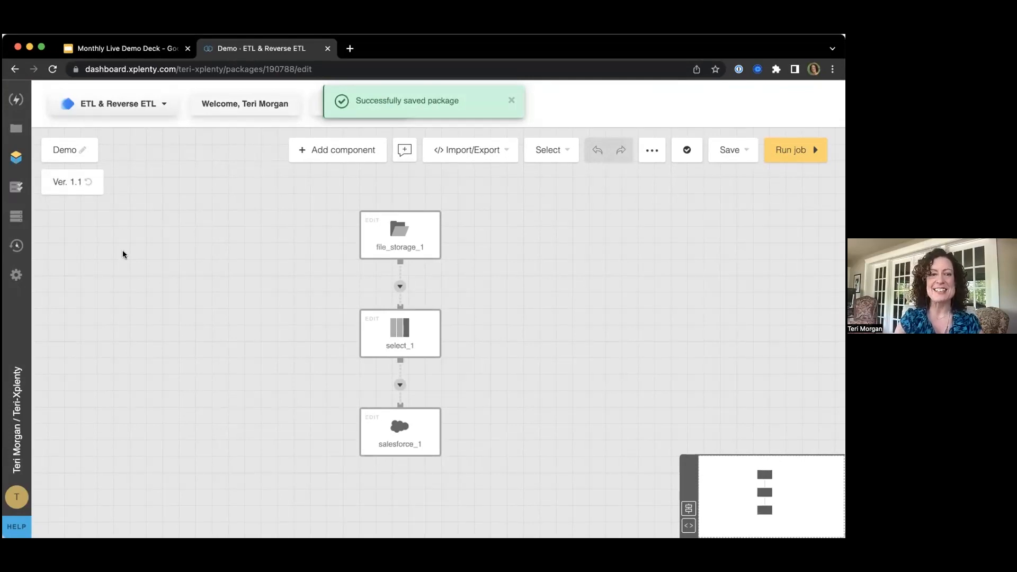
# Start a new schedule named Daily and expand its description field
pyautogui.click(14, 244)
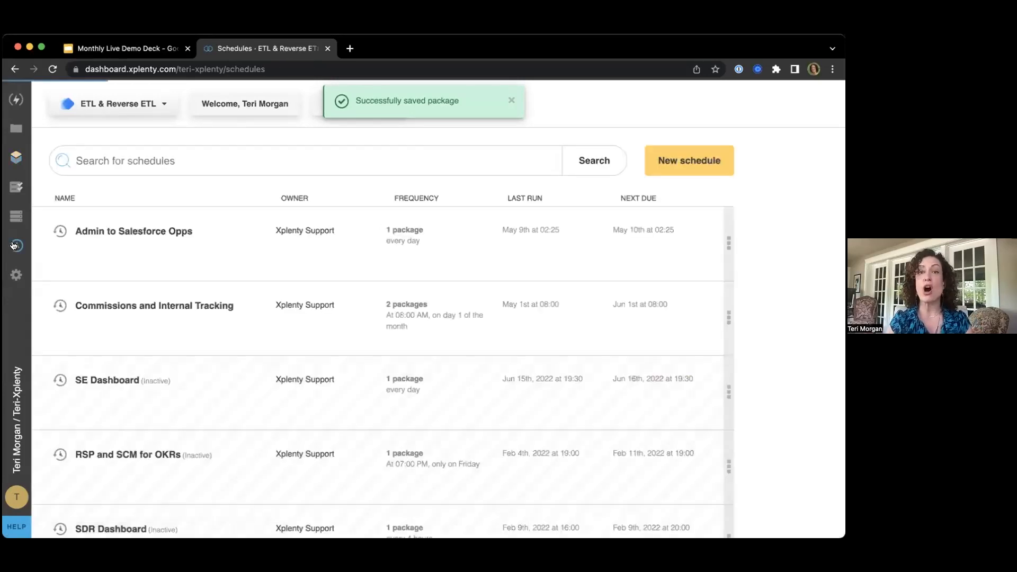
pyautogui.click(697, 162)
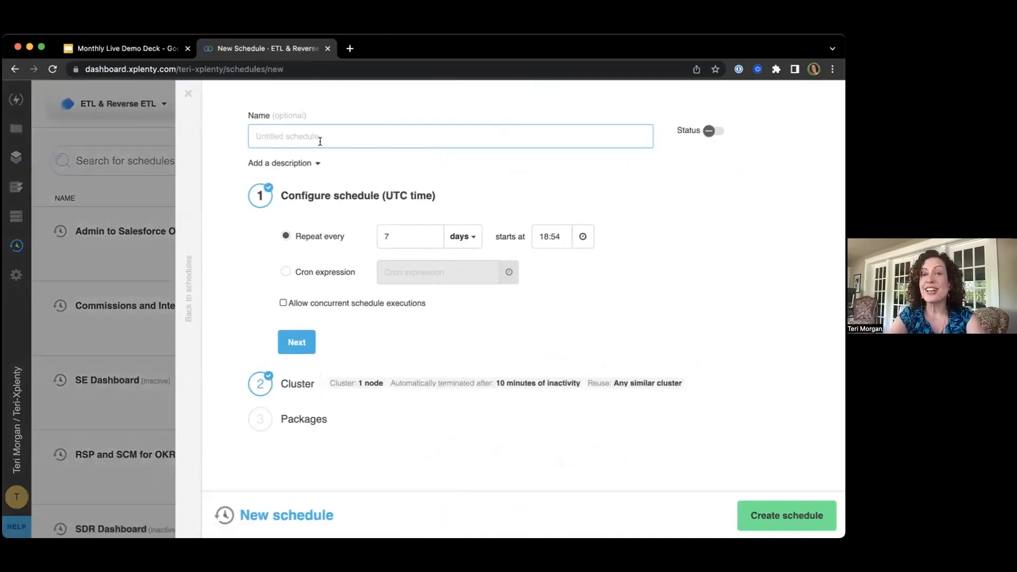
pyautogui.write('Daily')
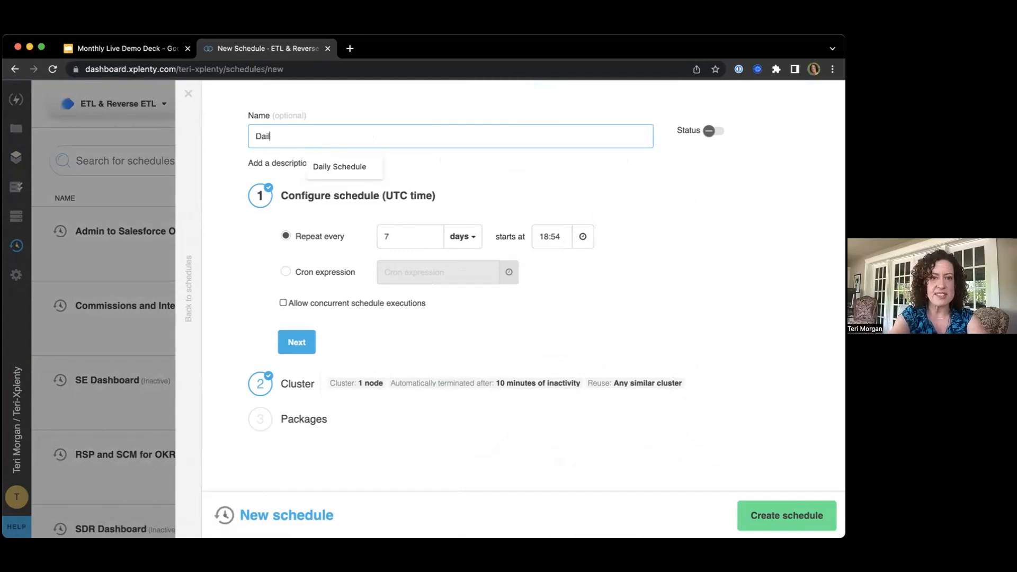
pyautogui.click(463, 169)
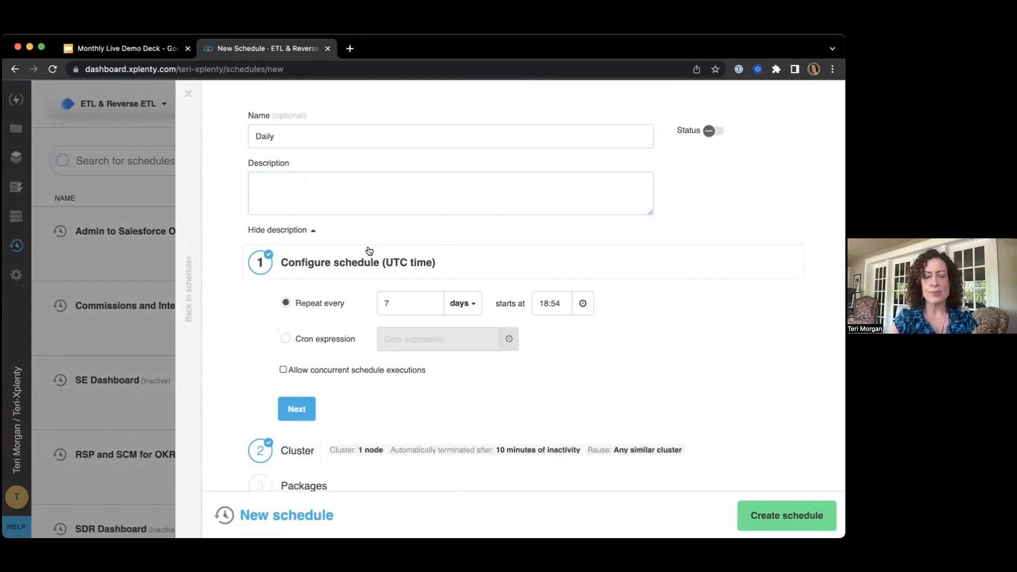
pyautogui.scroll(-1, 369, 250)
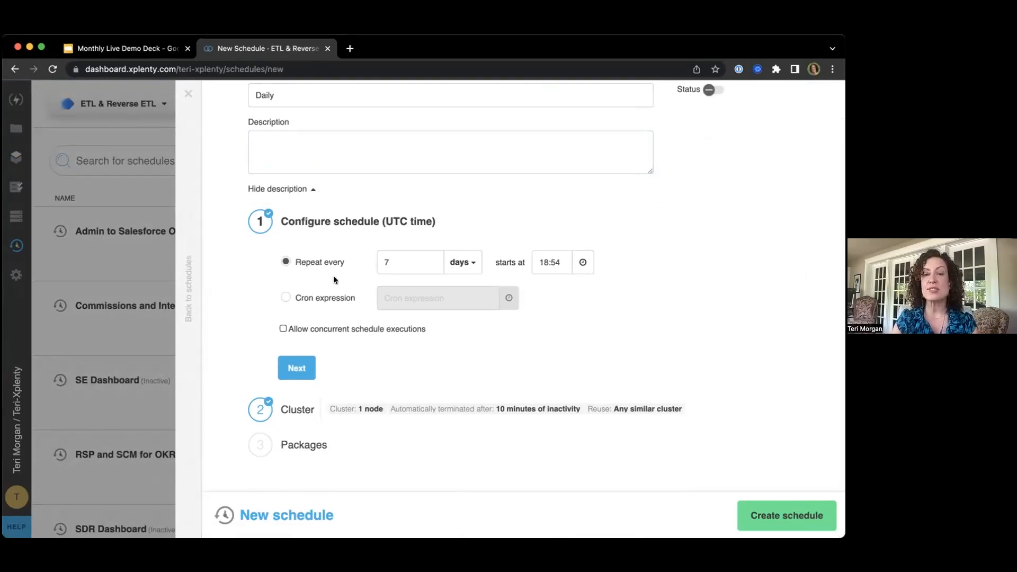
pyautogui.click(285, 298)
pyautogui.click(408, 295)
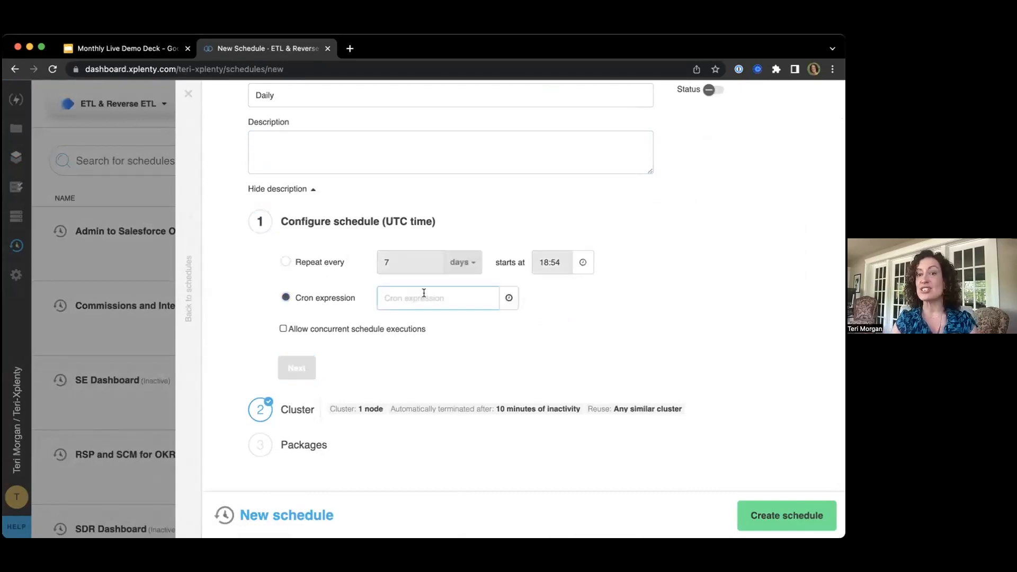
pyautogui.click(289, 263)
# Set the schedule to repeat every 1 day and continue to the cluster configuration
pyautogui.click(462, 261)
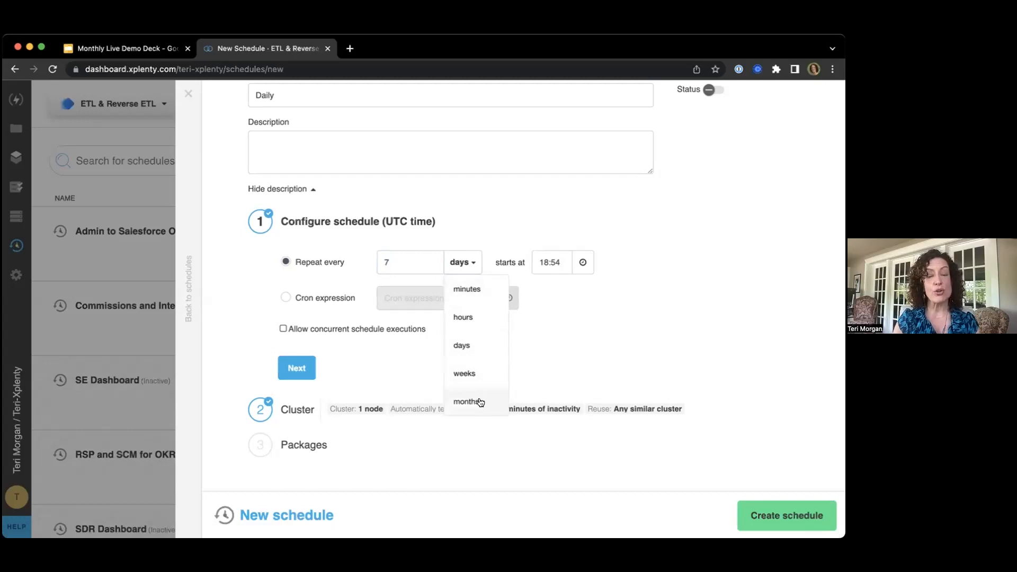
pyautogui.click(460, 345)
pyautogui.moveTo(392, 261); pyautogui.dragTo(370, 257)
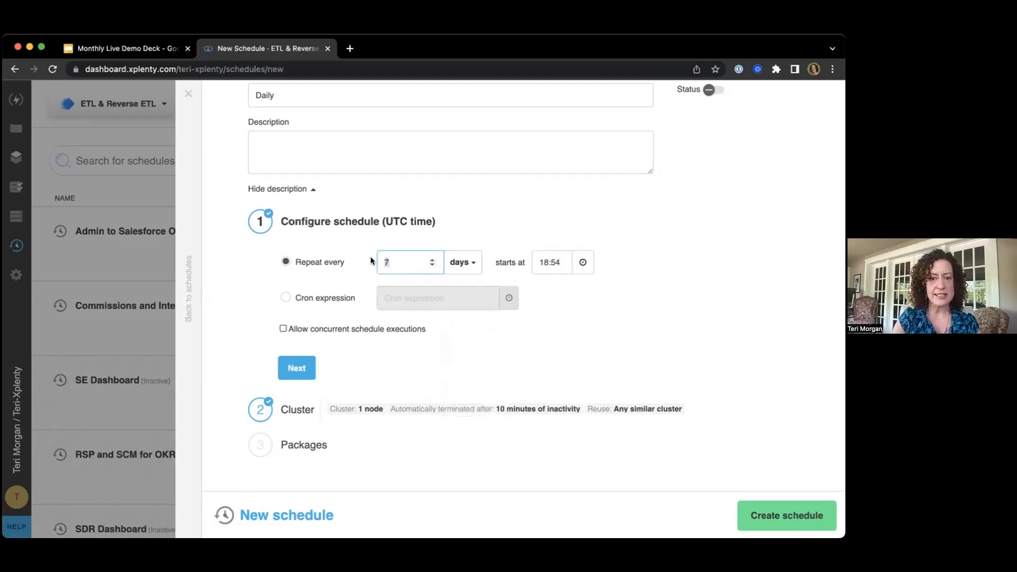
pyautogui.write('1')
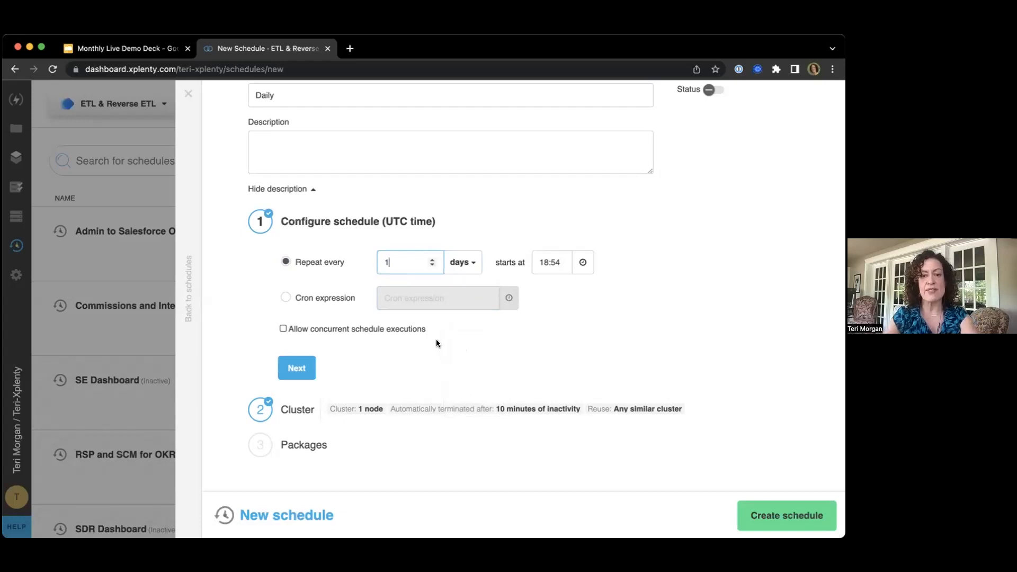
pyautogui.click(297, 367)
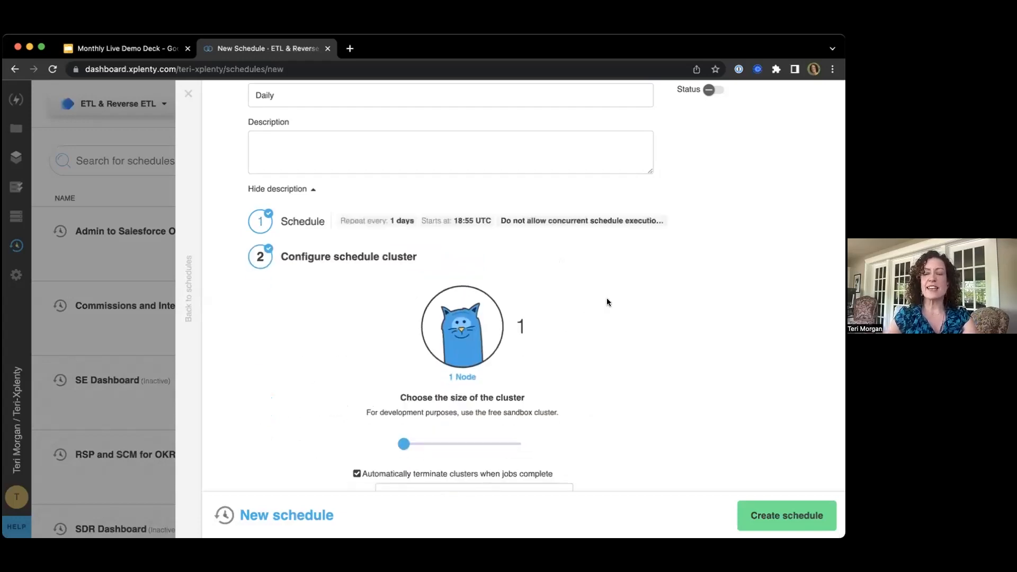
# Keep the 1-node cluster with termination after 10 minutes of inactivity and Any similar cluster reuse, and continue to package selection
pyautogui.scroll(-5, 607, 302)
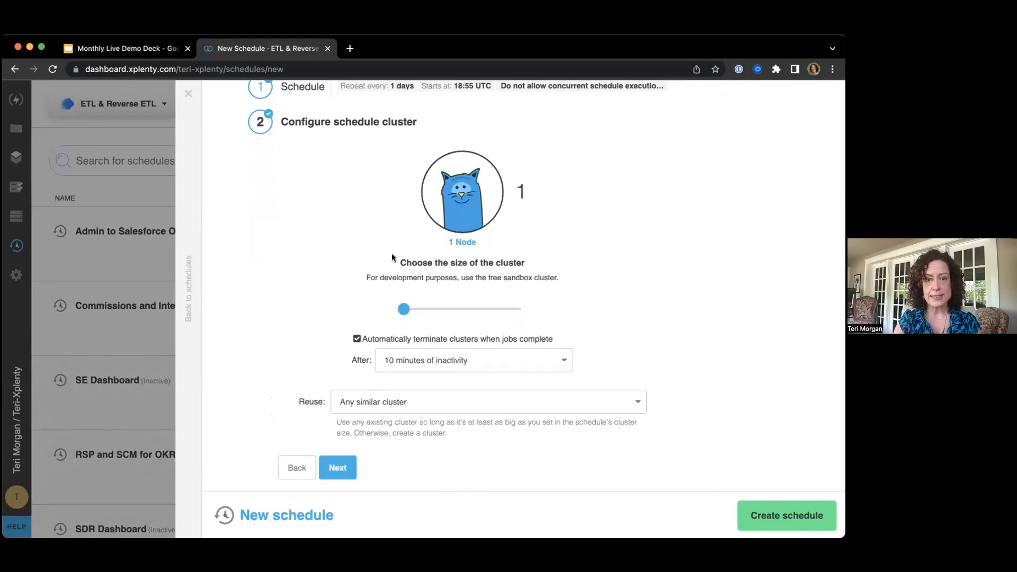
pyautogui.scroll(-3, 488, 399)
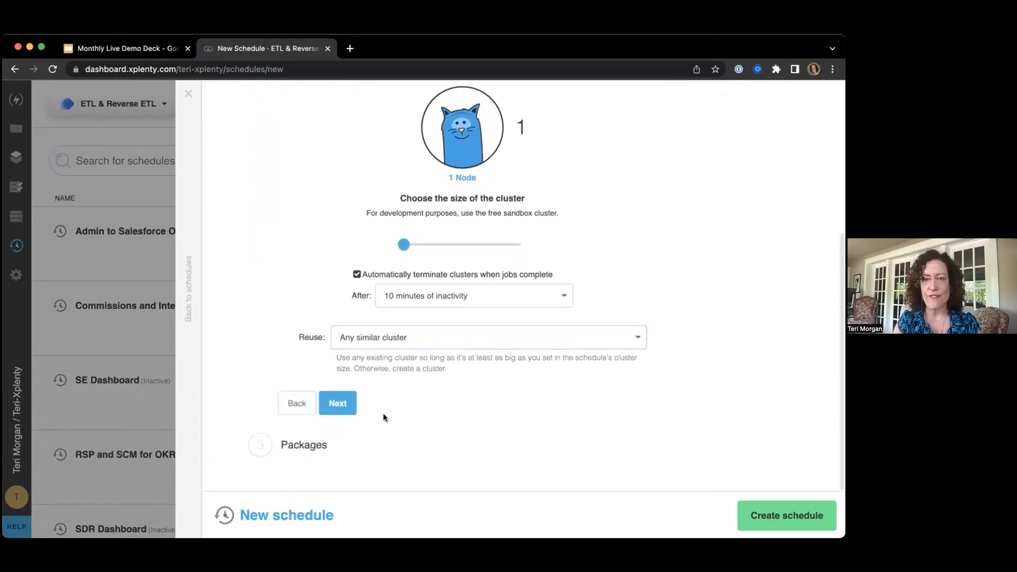
pyautogui.click(337, 404)
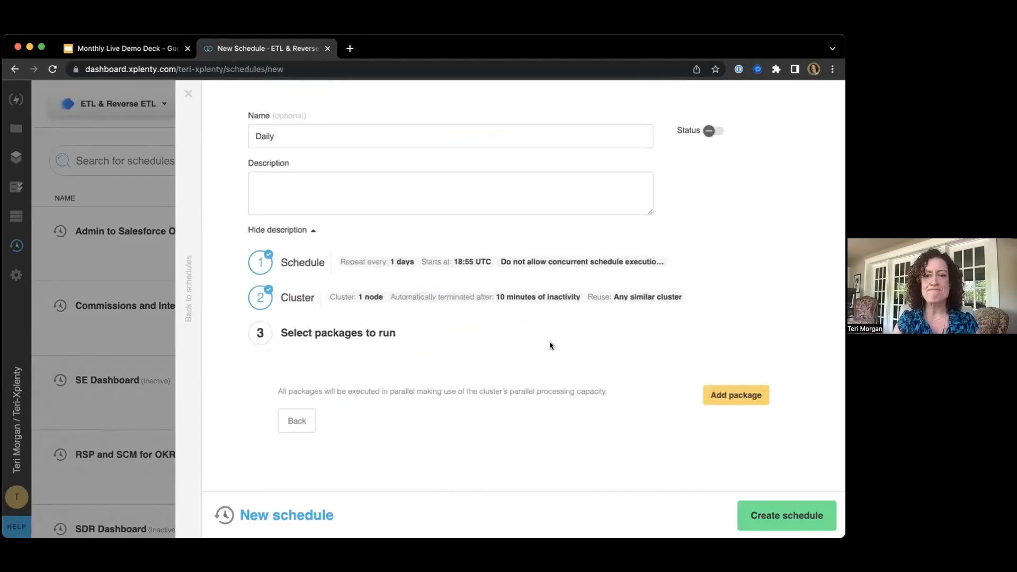
# Add the most recently modified Demo package to the schedule, always running its latest version and without overriding package variables
pyautogui.click(743, 394)
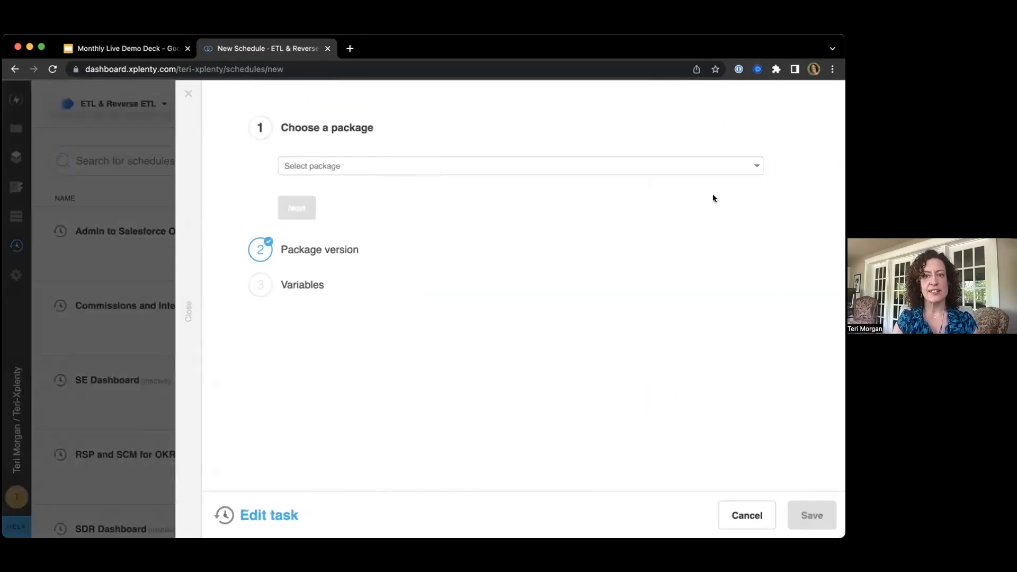
pyautogui.click(722, 167)
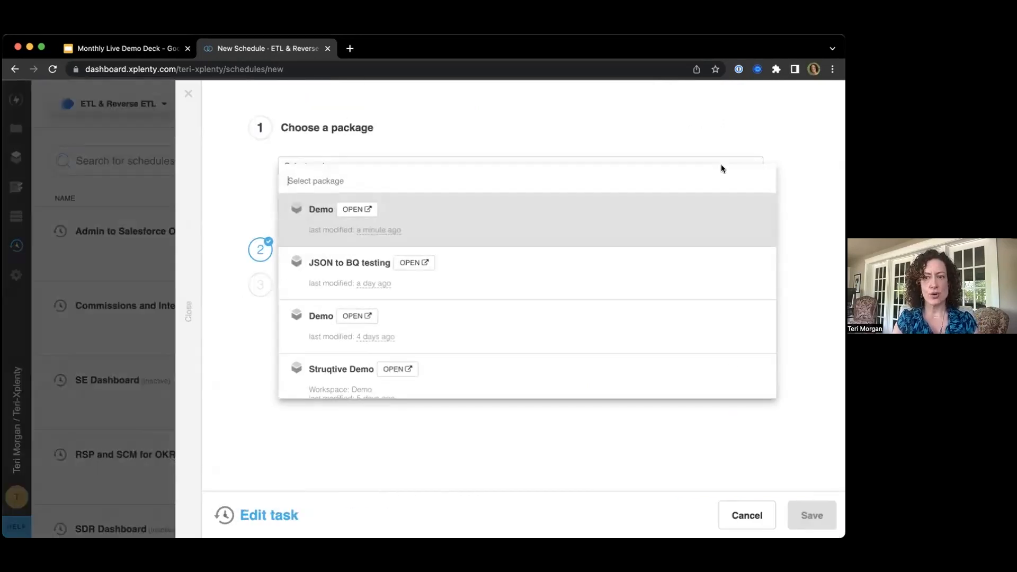
pyautogui.click(318, 224)
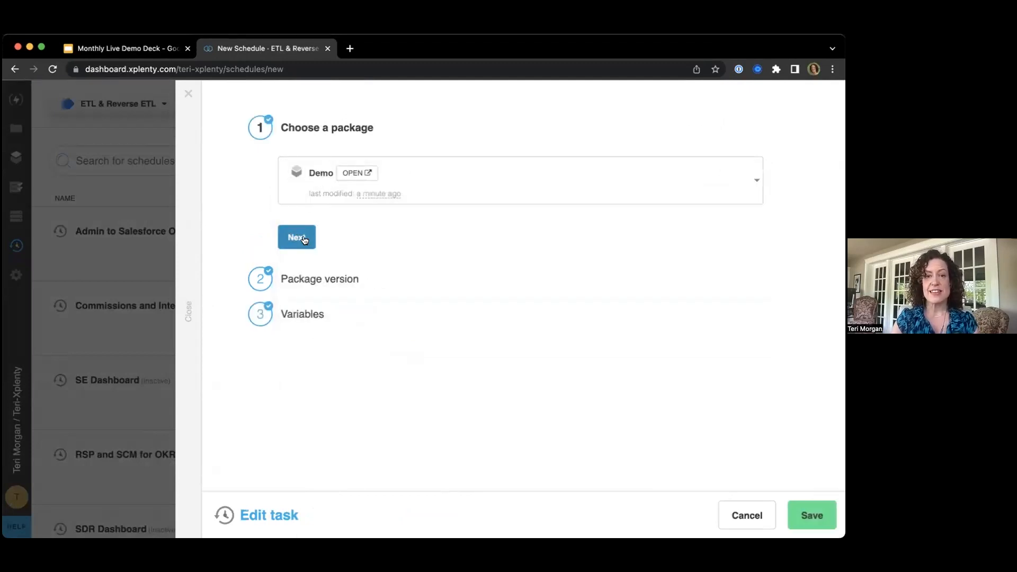
pyautogui.click(297, 236)
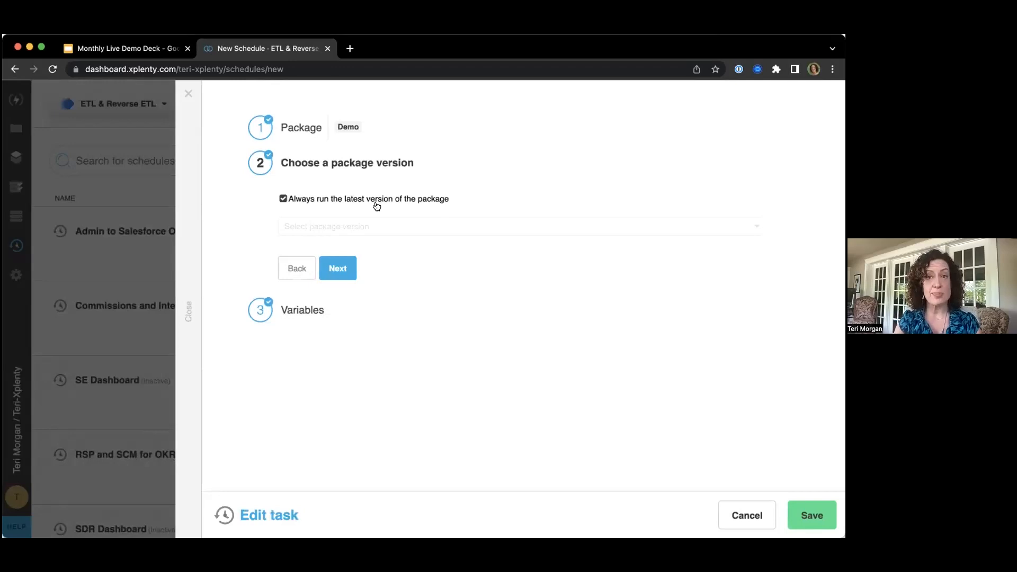
pyautogui.click(338, 268)
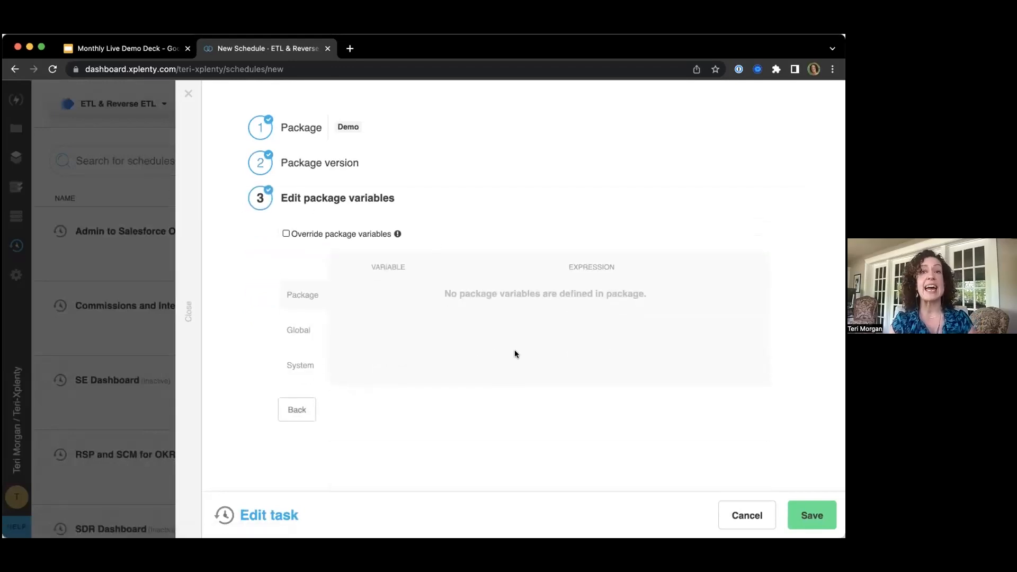
pyautogui.click(811, 516)
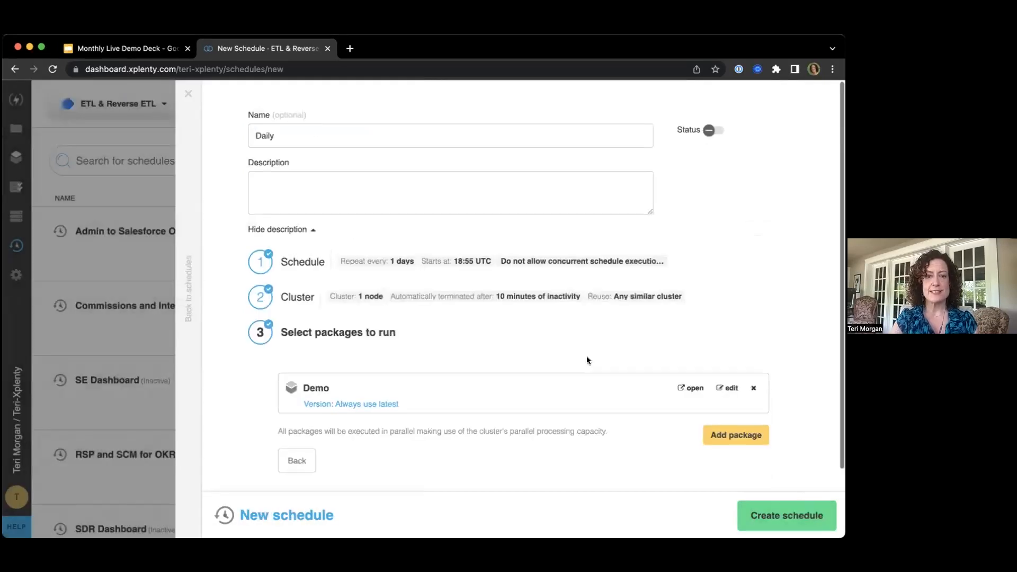
# Close the new schedule form without creating the schedule and return to the schedules list
pyautogui.scroll(-1, 586, 356)
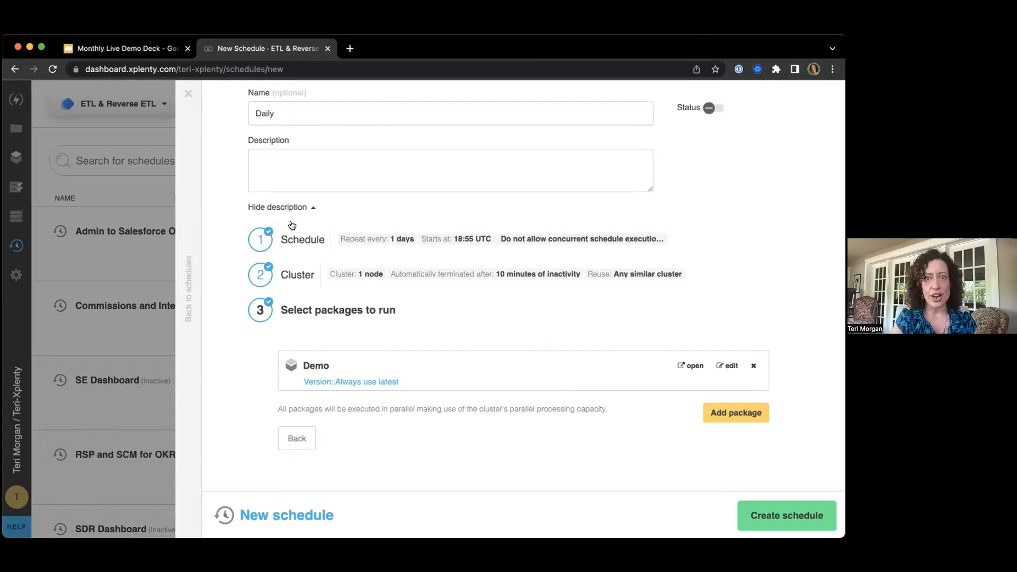
pyautogui.click(188, 95)
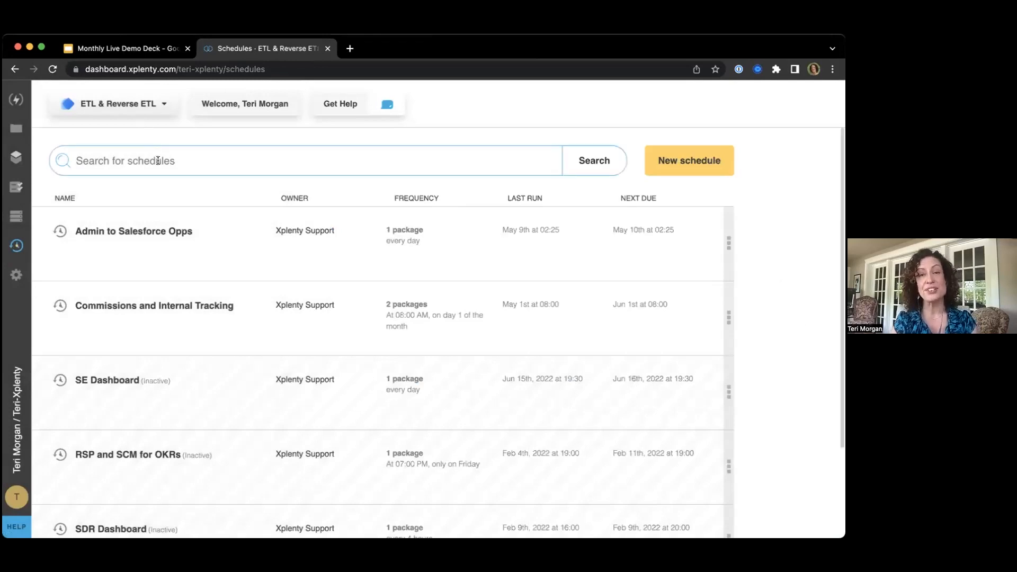
pyautogui.click(90, 161)
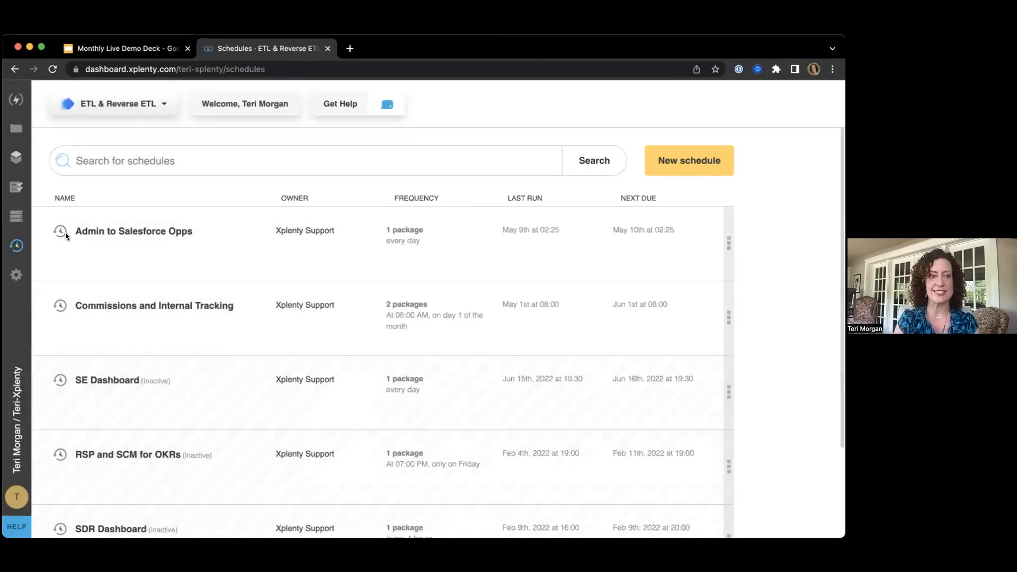
# Open the service hooks in the account settings and start a new service hook of type Email
pyautogui.click(16, 274)
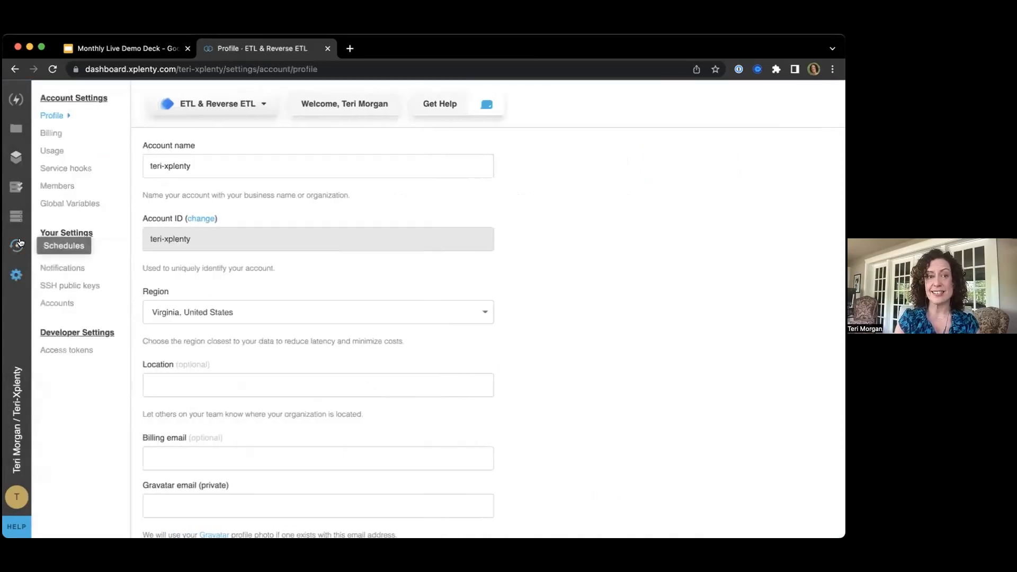
pyautogui.click(75, 168)
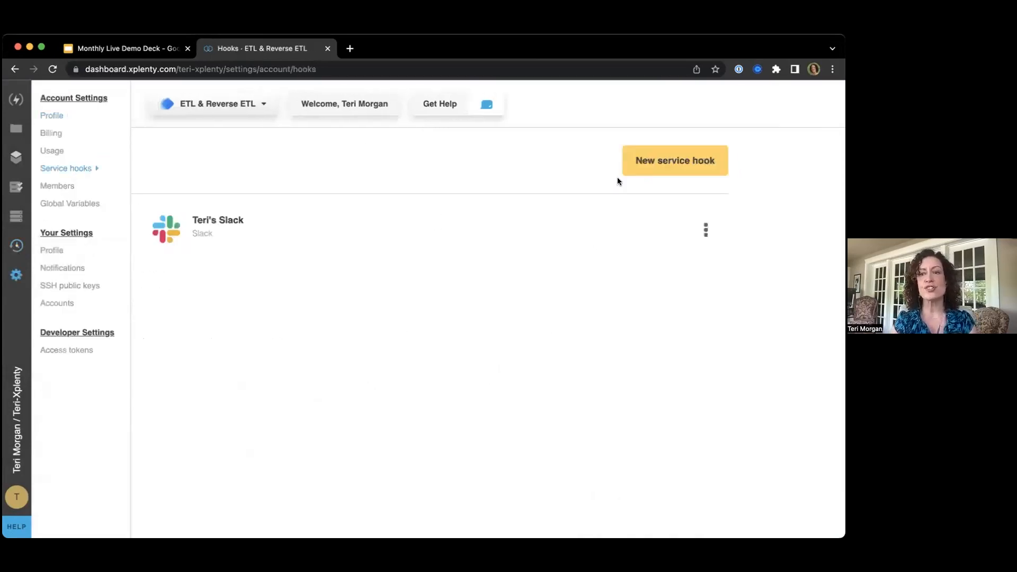
pyautogui.click(669, 162)
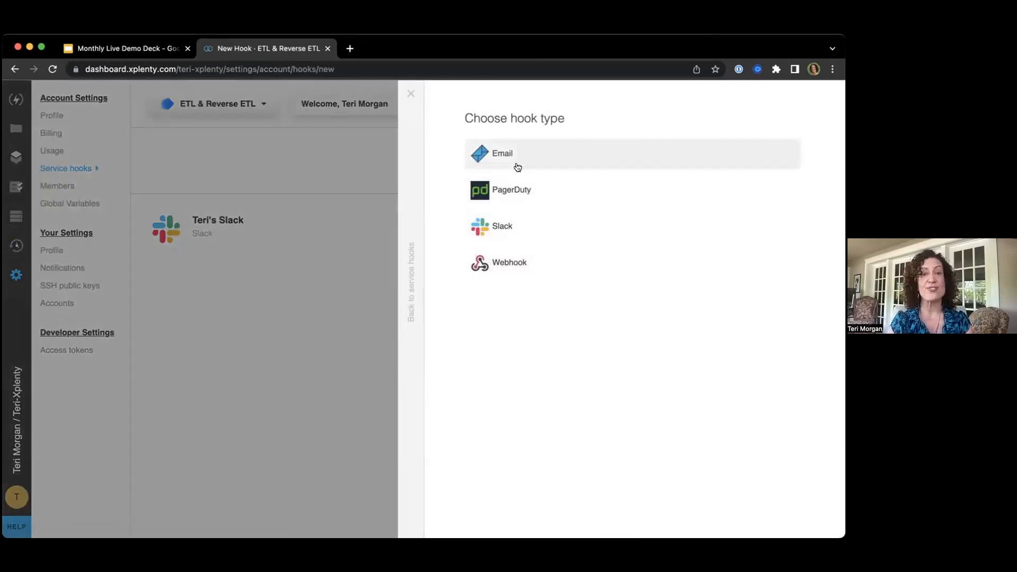
pyautogui.click(509, 153)
pyautogui.press('Tab')
# Select all Job events as triggers for the email service hook
pyautogui.scroll(-2, 624, 220)
pyautogui.scroll(-1, 625, 218)
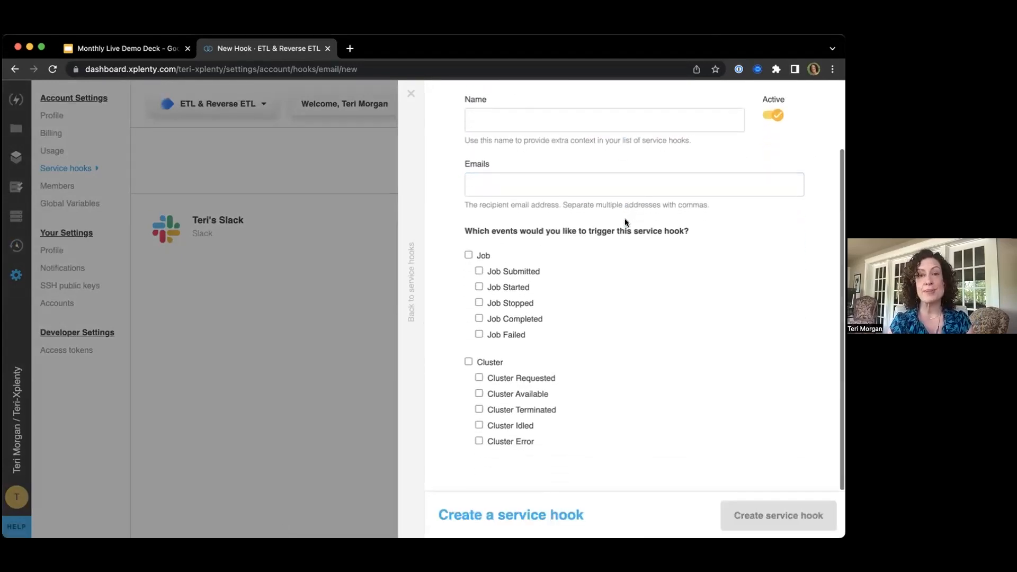
pyautogui.click(469, 255)
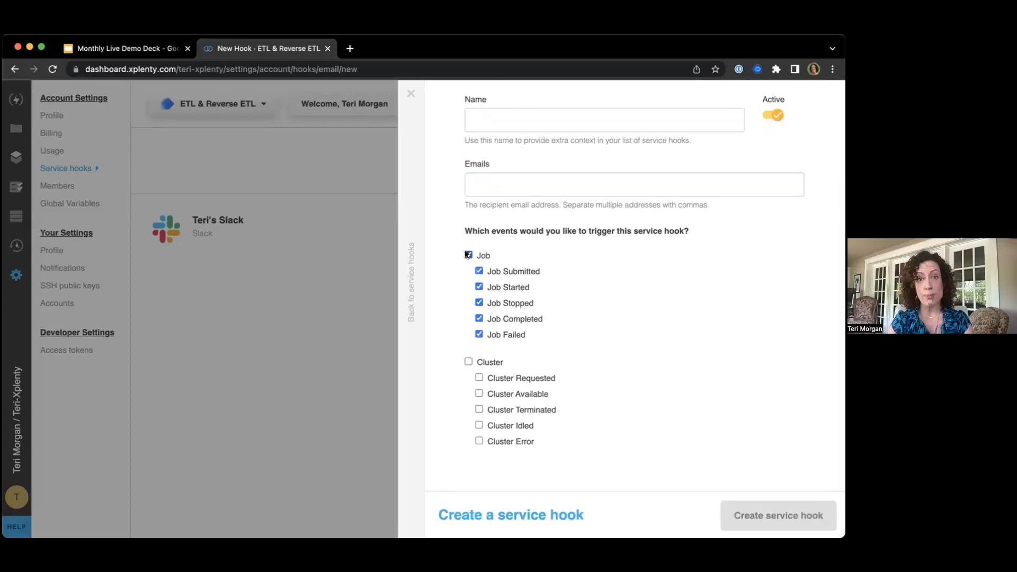
# Narrow the email service hook's triggers to Job Failed only, and close the form without creating the hook
pyautogui.click(469, 361)
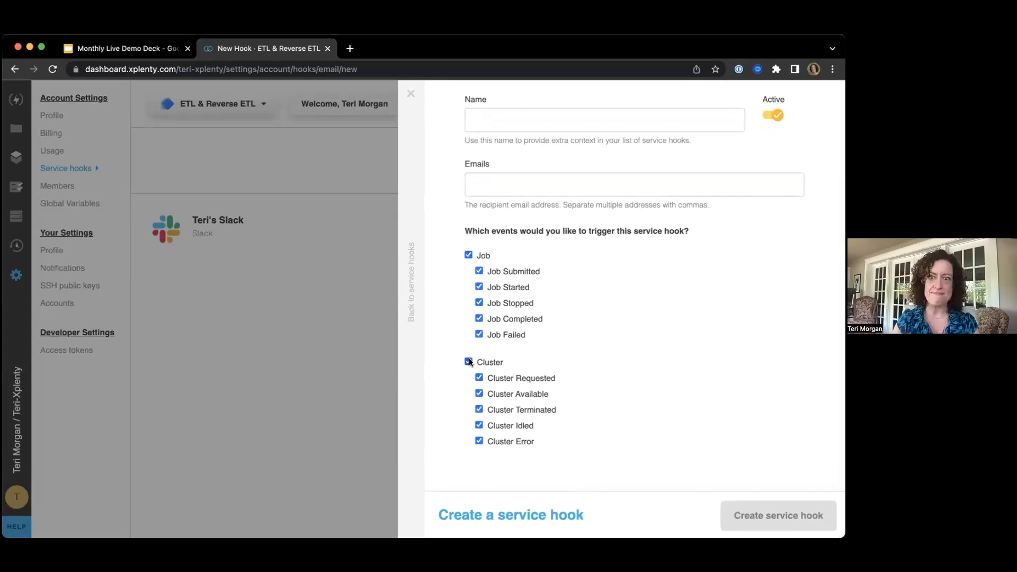
pyautogui.click(469, 361)
pyautogui.click(468, 255)
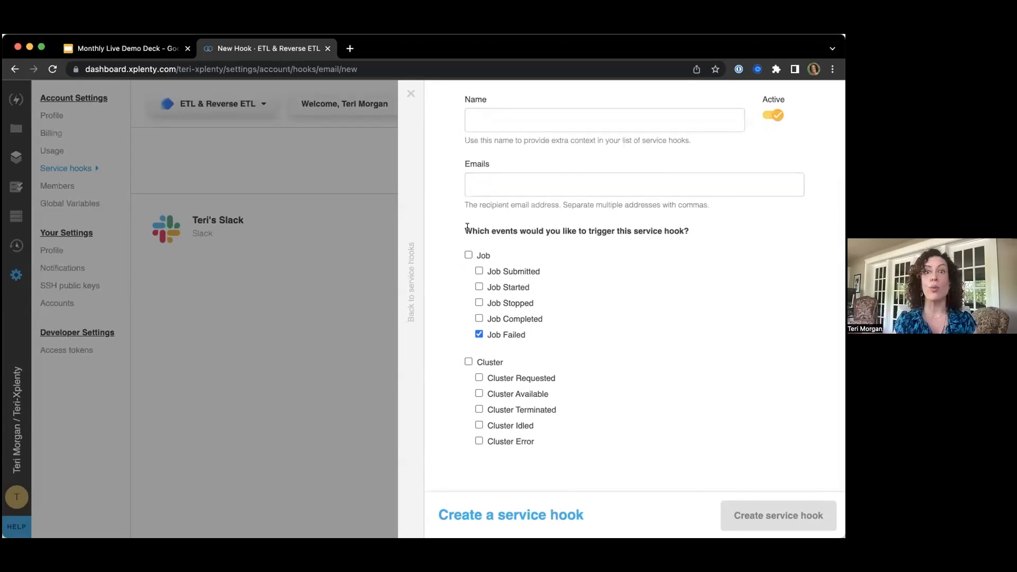
pyautogui.click(410, 93)
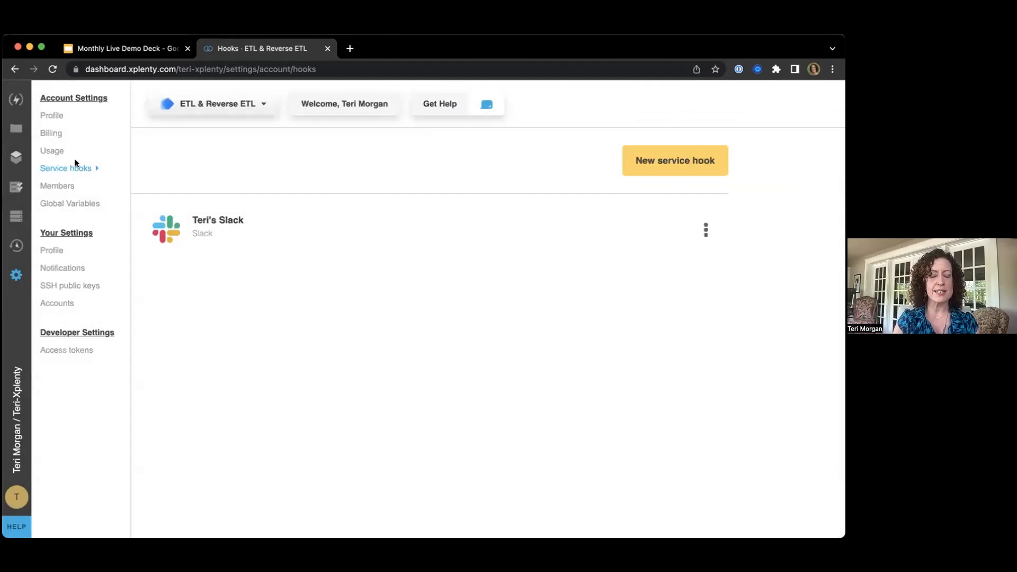
# Find the failed Demo job in the jobs list and open its error details
pyautogui.click(16, 187)
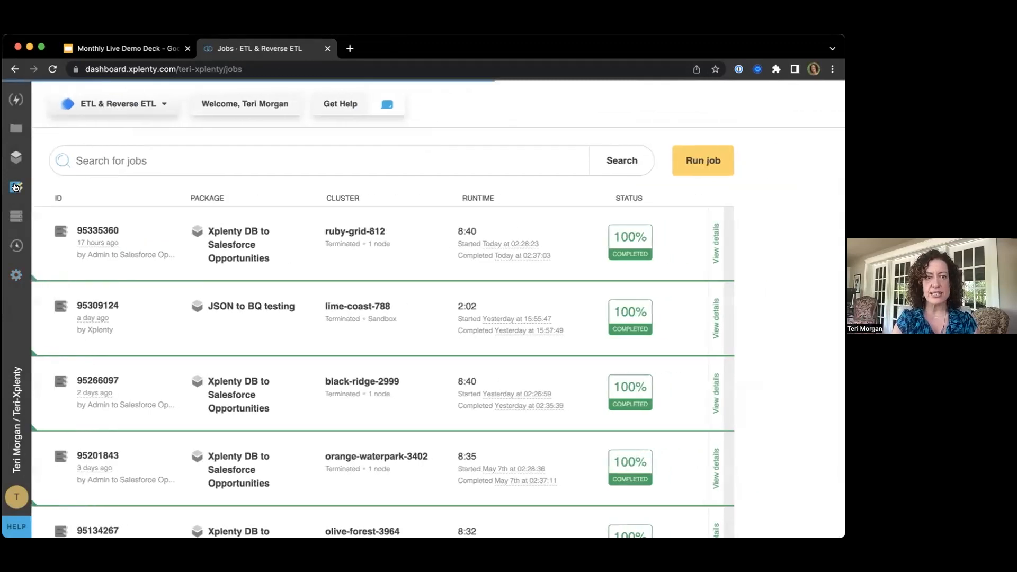
pyautogui.scroll(-5, 412, 407)
pyautogui.scroll(5, 412, 407)
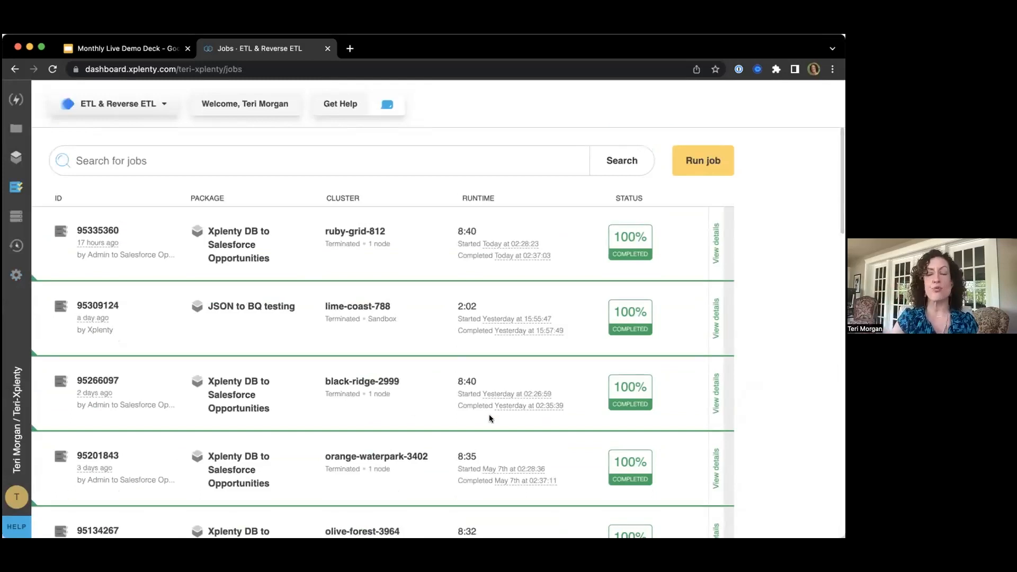
pyautogui.scroll(-3, 519, 472)
pyautogui.scroll(-9, 519, 475)
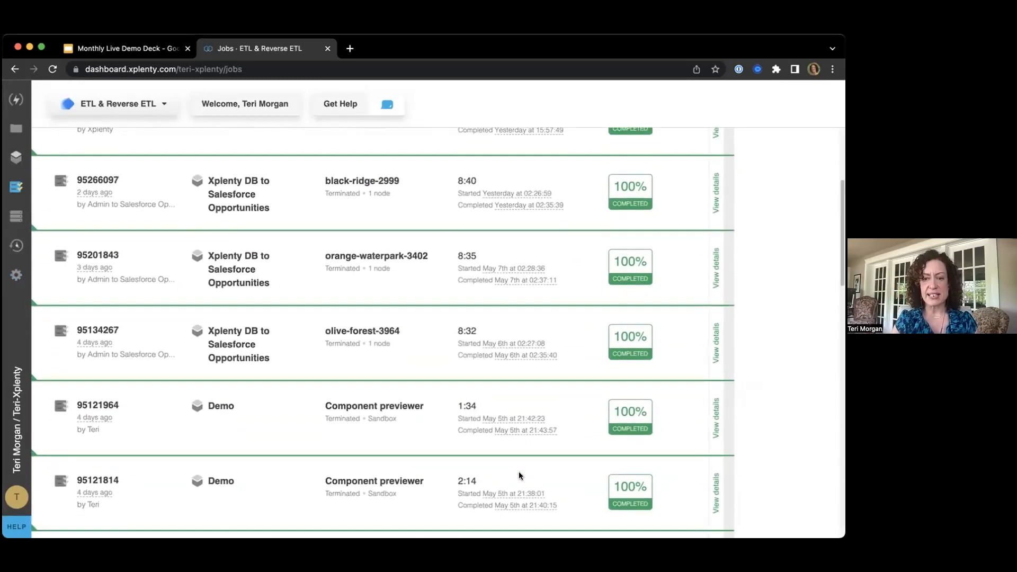
pyautogui.scroll(-7, 519, 475)
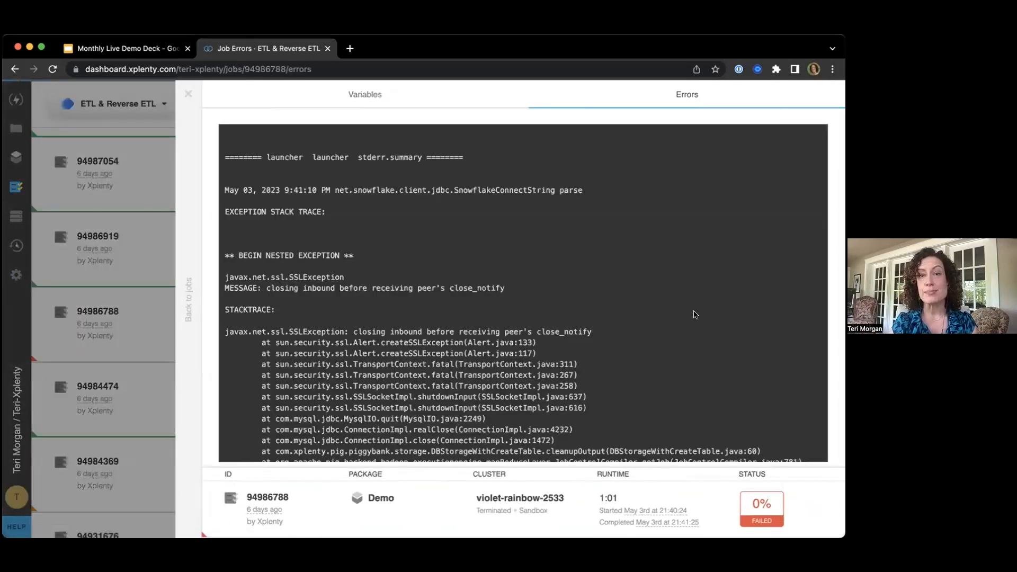
# Read the failed job's error log to its end, highlight the last SQLException message, and return to the jobs list
pyautogui.scroll(-1, 702, 350)
pyautogui.scroll(-5, 702, 350)
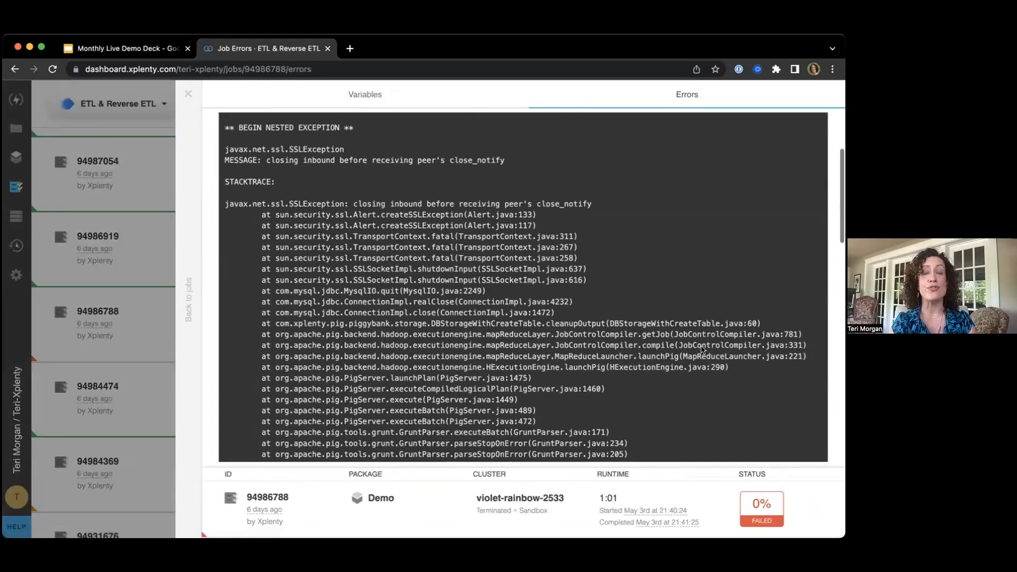
pyautogui.scroll(-8, 702, 350)
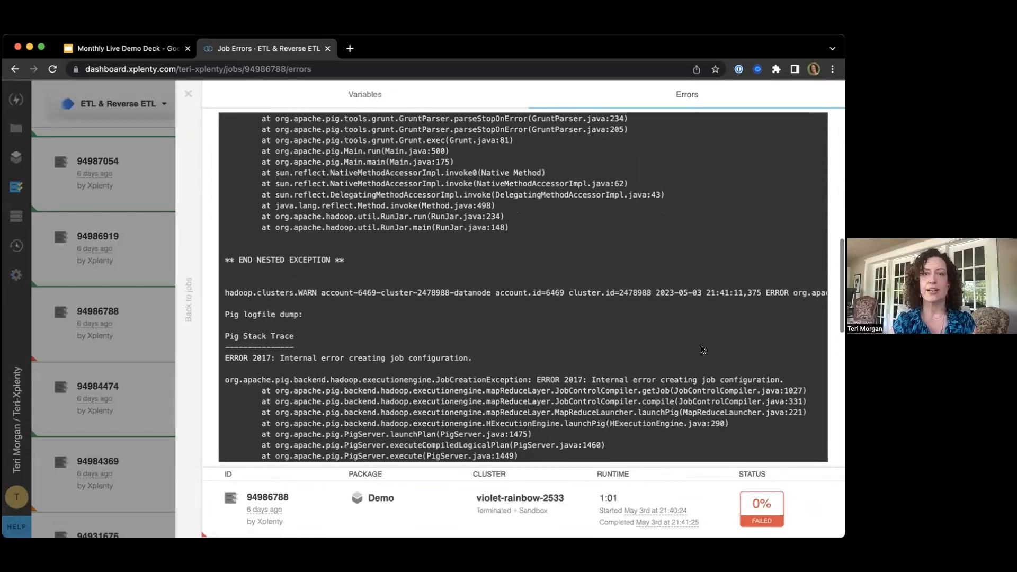
pyautogui.scroll(-5, 701, 349)
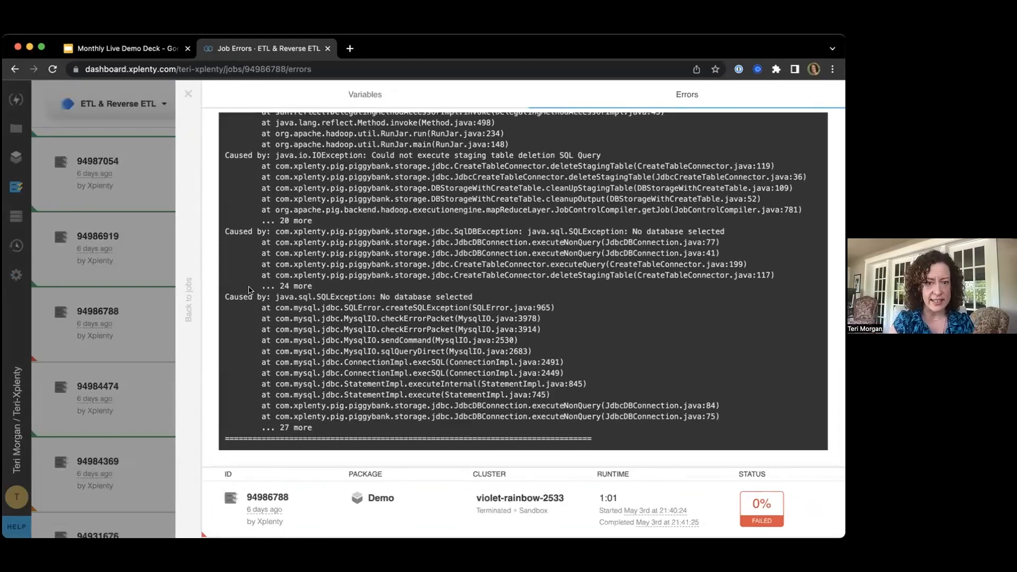
pyautogui.moveTo(473, 297); pyautogui.dragTo(314, 292)
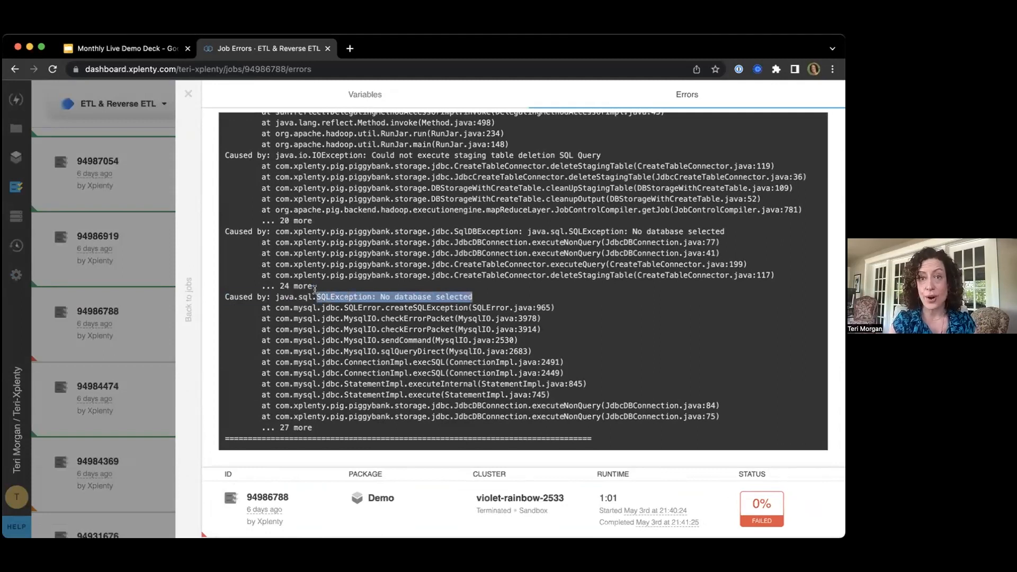
pyautogui.click(362, 287)
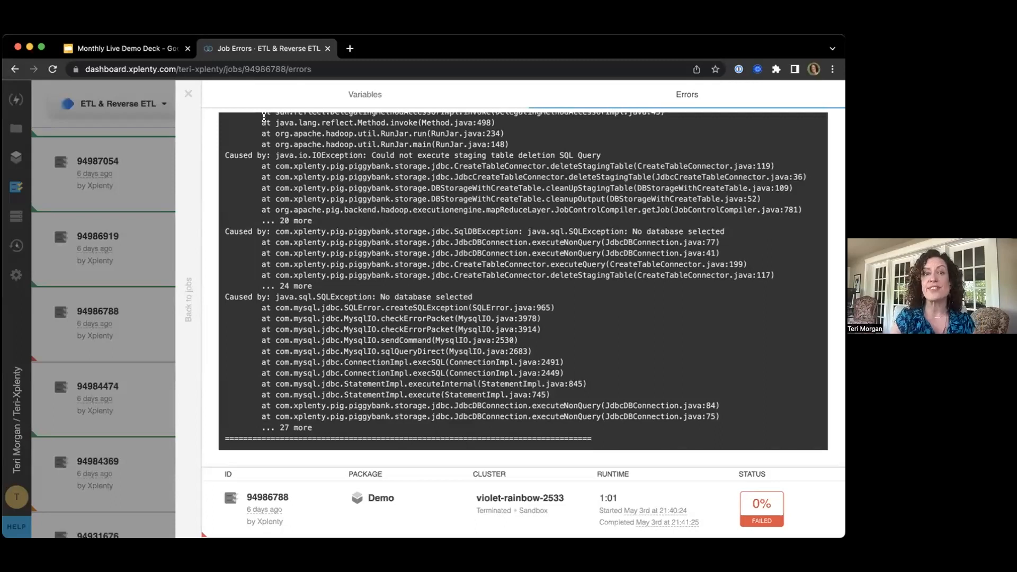
pyautogui.click(189, 94)
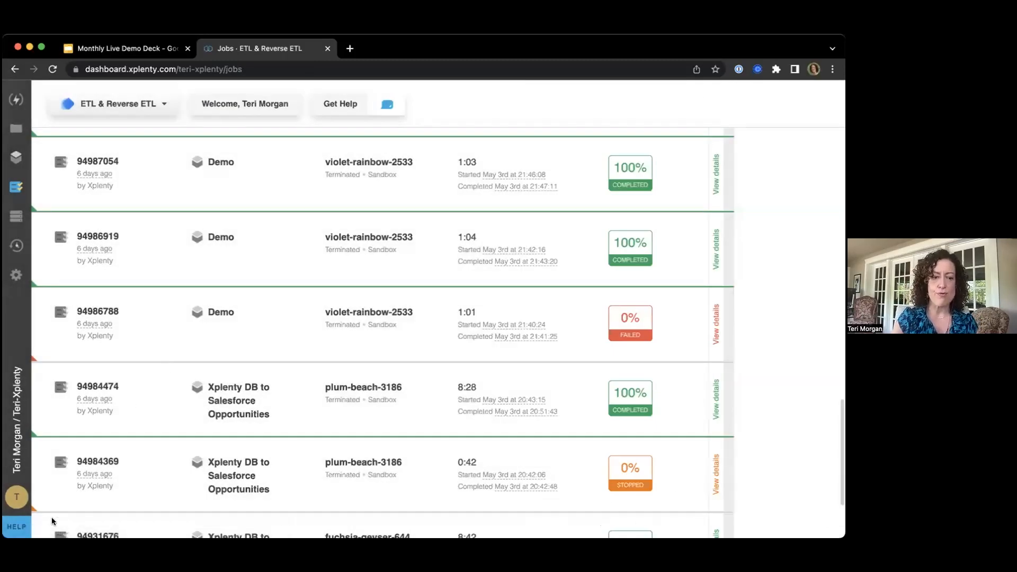
# Open the live support chat from the help options and return to the messenger's home view without sending a message
pyautogui.click(17, 526)
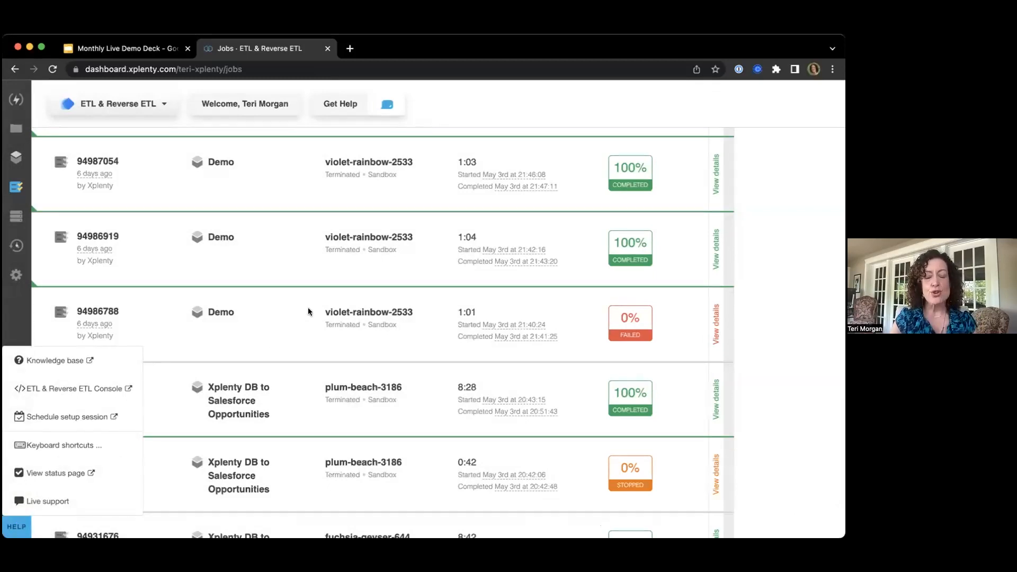
pyautogui.click(46, 500)
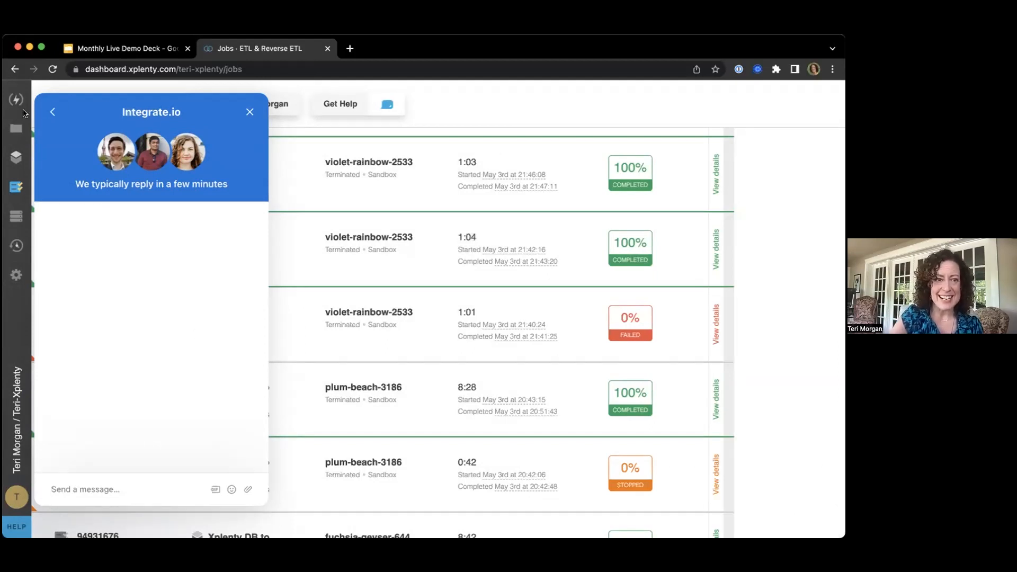
pyautogui.click(49, 111)
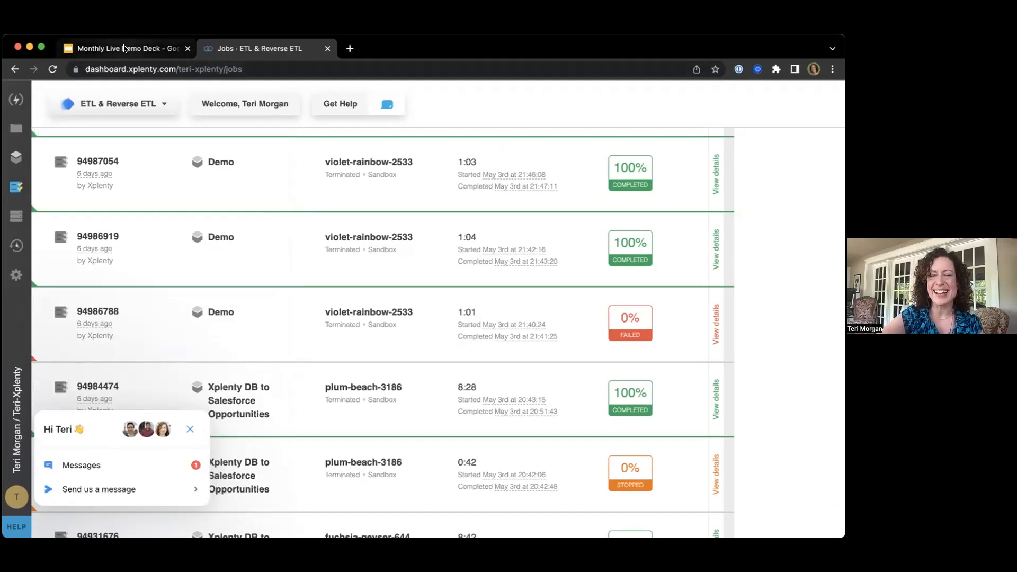
# Switch to the Monthly Live Demo Deck in Google Slides and show the Customers Love Integrate.io ETL slide
pyautogui.click(125, 49)
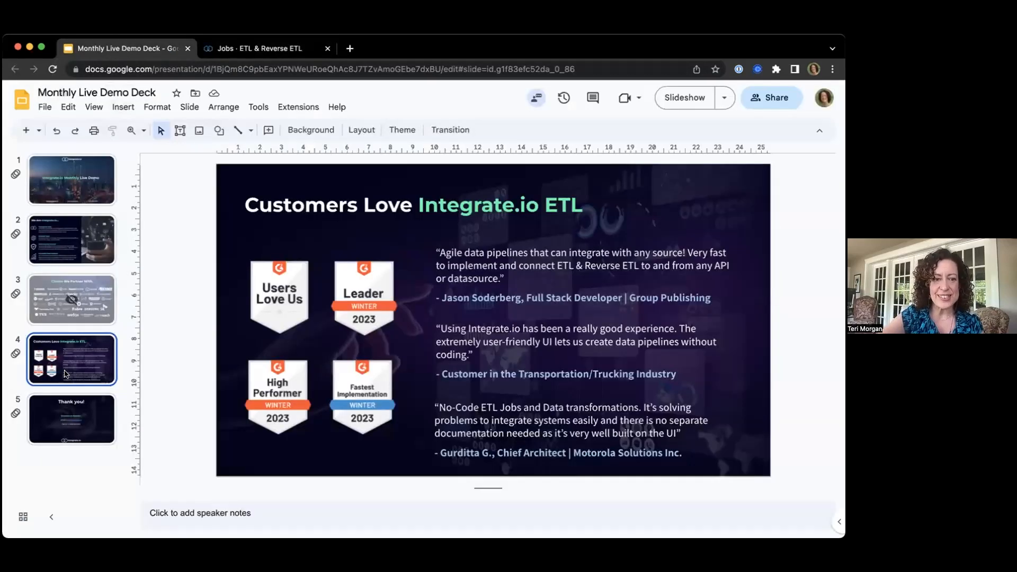